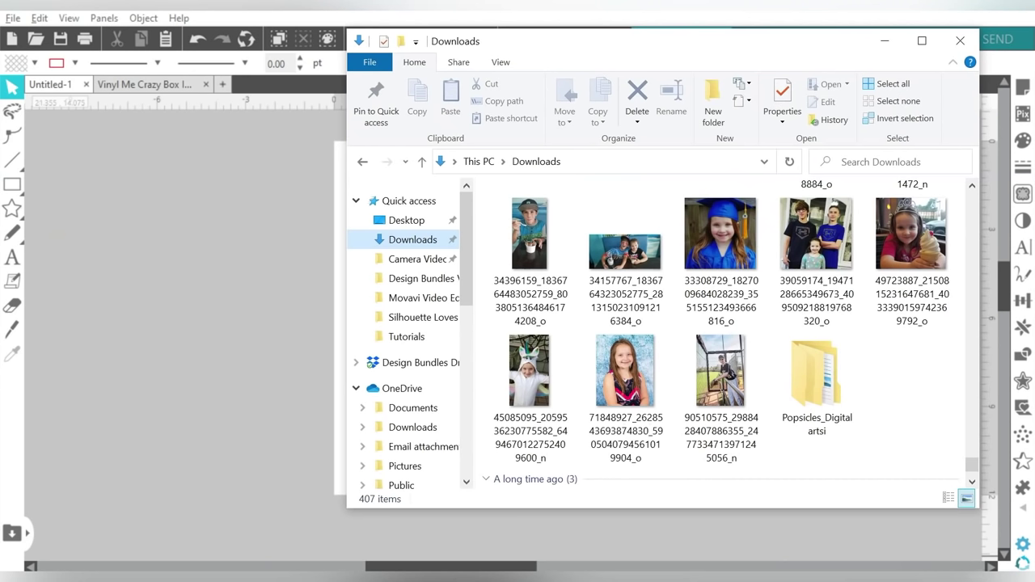
- Drag the baseball photo and the girl's blue-backdrop portrait onto the canvas, then position them
{"action": "left_click_drag", "start_coordinate": [737, 368], "coordinate": [108, 211]}
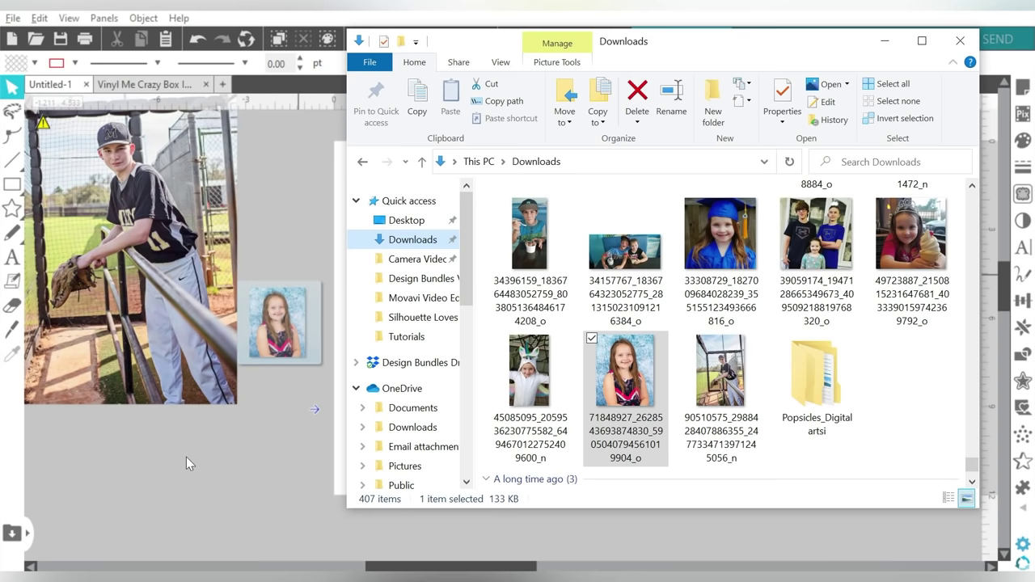
{"action": "left_click_drag", "start_coordinate": [629, 371], "coordinate": [131, 466]}
{"action": "left_click", "coordinate": [271, 230]}
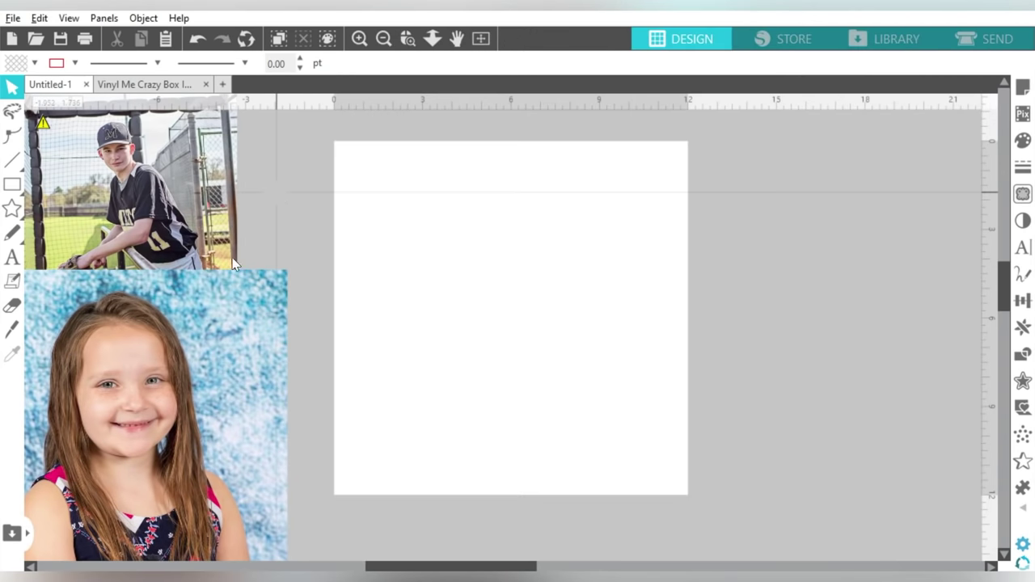
{"action": "left_click_drag", "start_coordinate": [201, 263], "coordinate": [193, 298]}
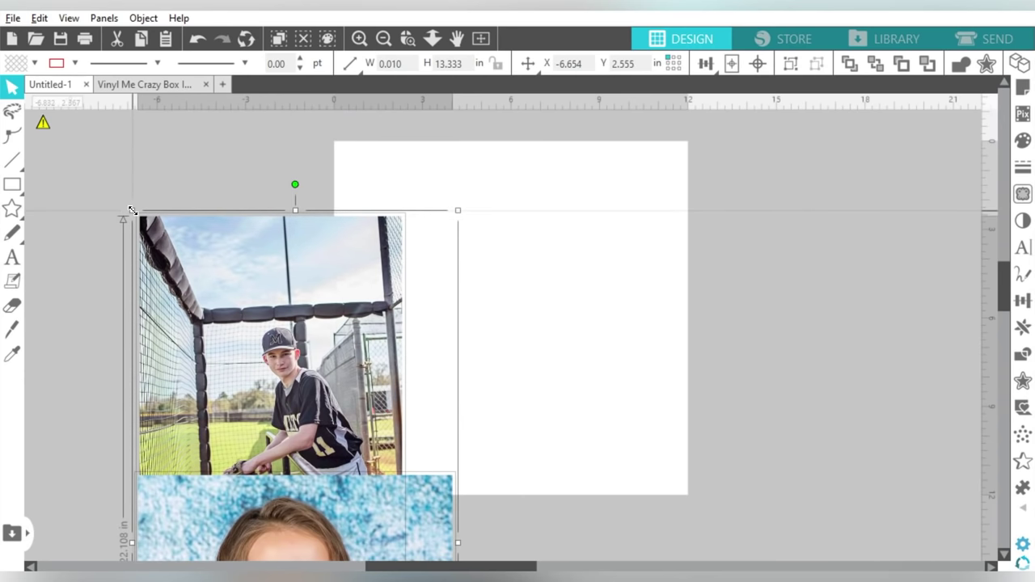
{"action": "mouse_move", "coordinate": [193, 298]}
{"action": "left_mouse_down"}
{"action": "mouse_move", "coordinate": [309, 375]}
{"action": "mouse_move", "coordinate": [148, 164]}
{"action": "left_mouse_up"}
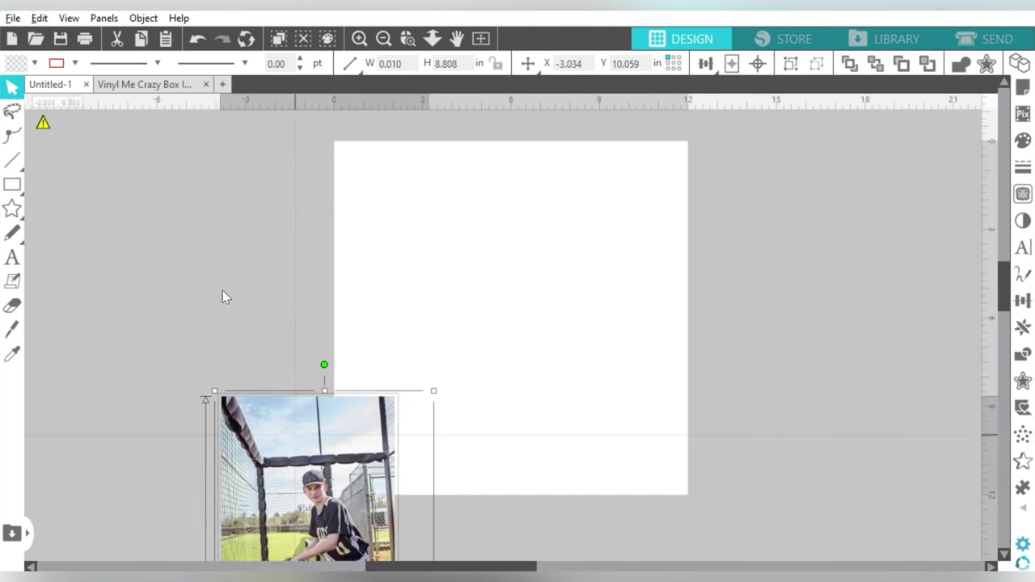
{"action": "left_click", "coordinate": [368, 317]}
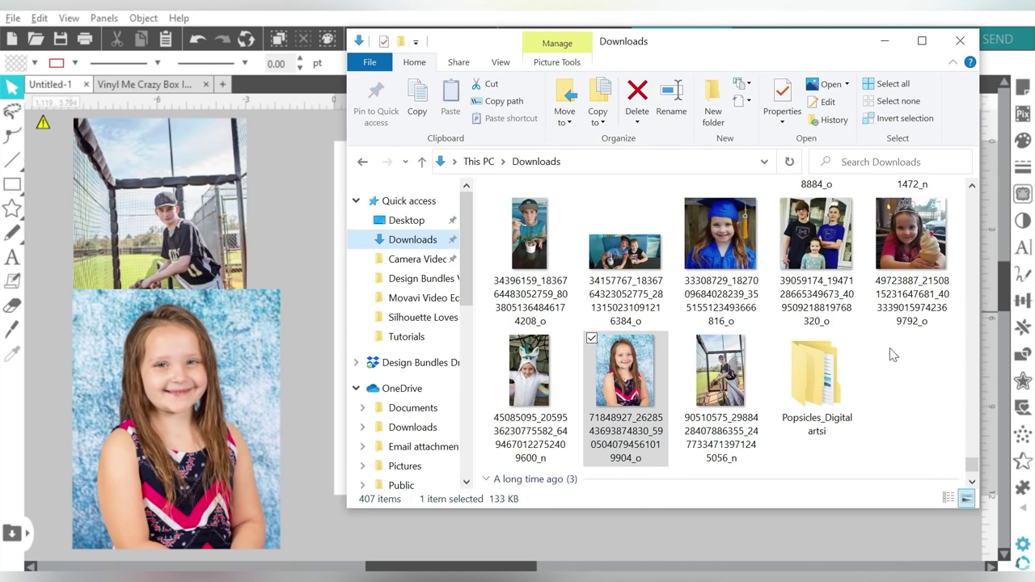
- Add the ice-cream, three-kids, graduation and boy's ice-cream photos, then minimize Explorer
{"action": "left_click_drag", "start_coordinate": [895, 285], "coordinate": [185, 440]}
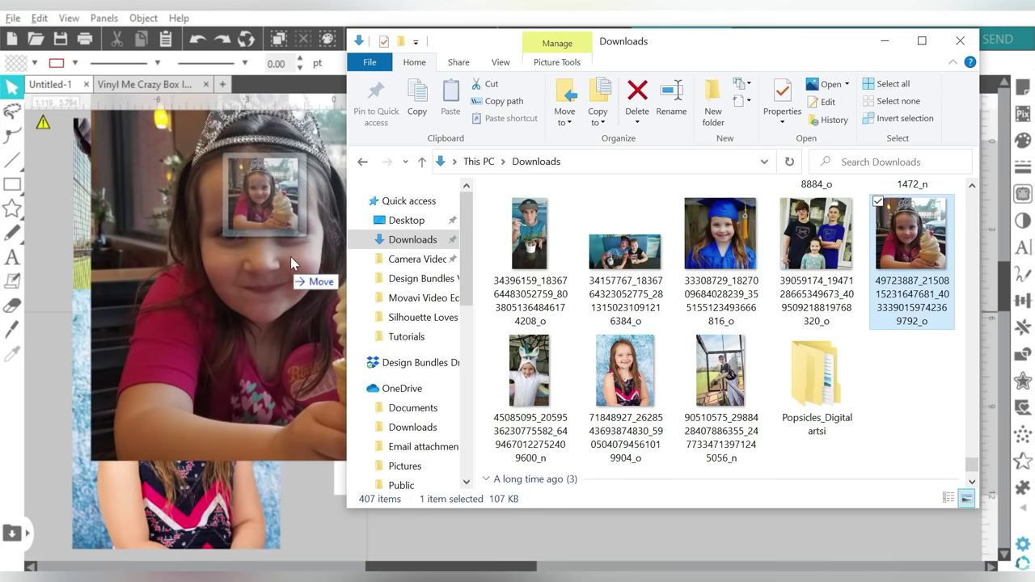
{"action": "mouse_move", "coordinate": [816, 243]}
{"action": "left_mouse_down"}
{"action": "mouse_move", "coordinate": [580, 345]}
{"action": "mouse_move", "coordinate": [323, 370]}
{"action": "left_mouse_up"}
{"action": "mouse_move", "coordinate": [720, 243]}
{"action": "left_mouse_down"}
{"action": "mouse_move", "coordinate": [730, 276]}
{"action": "mouse_move", "coordinate": [517, 526]}
{"action": "left_mouse_up"}
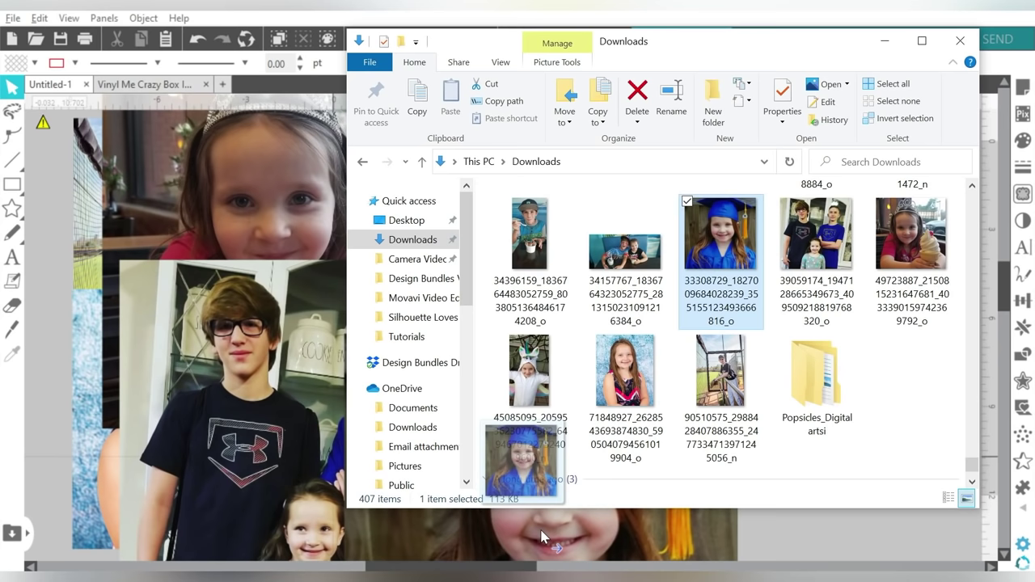
{"action": "left_click_drag", "start_coordinate": [624, 251], "coordinate": [751, 538]}
{"action": "left_click_drag", "start_coordinate": [530, 242], "coordinate": [53, 158]}
{"action": "left_click_drag", "start_coordinate": [530, 372], "coordinate": [67, 386]}
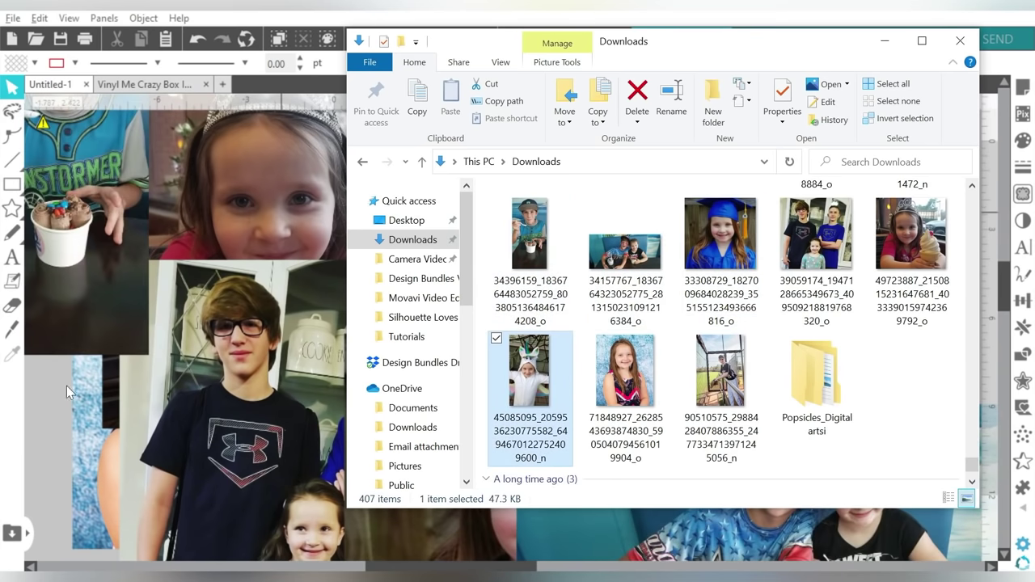
{"action": "scroll", "coordinate": [728, 323], "scroll_direction": "up", "scroll_amount": 5}
{"action": "left_click", "coordinate": [188, 411]}
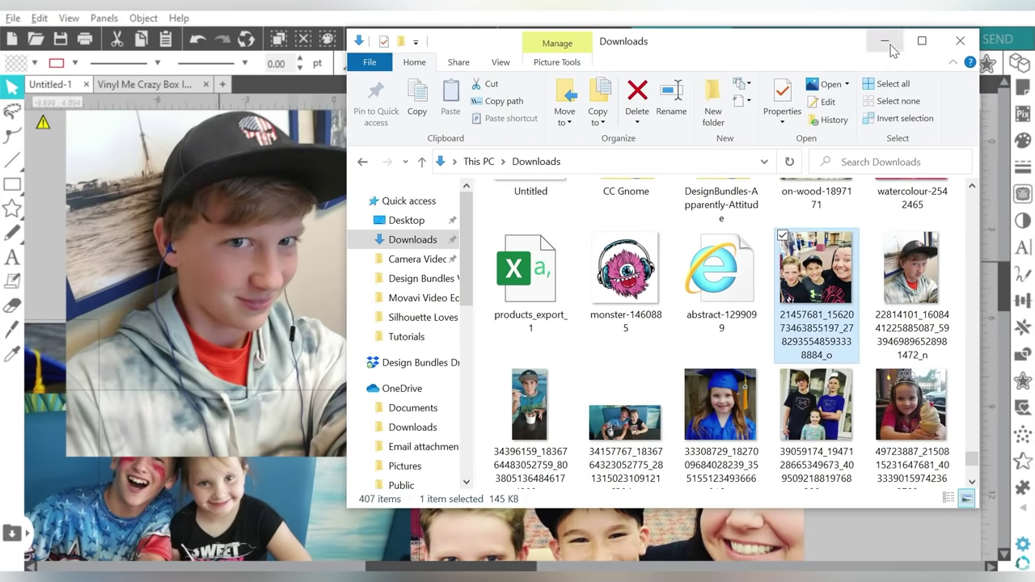
{"action": "left_click", "coordinate": [890, 46]}
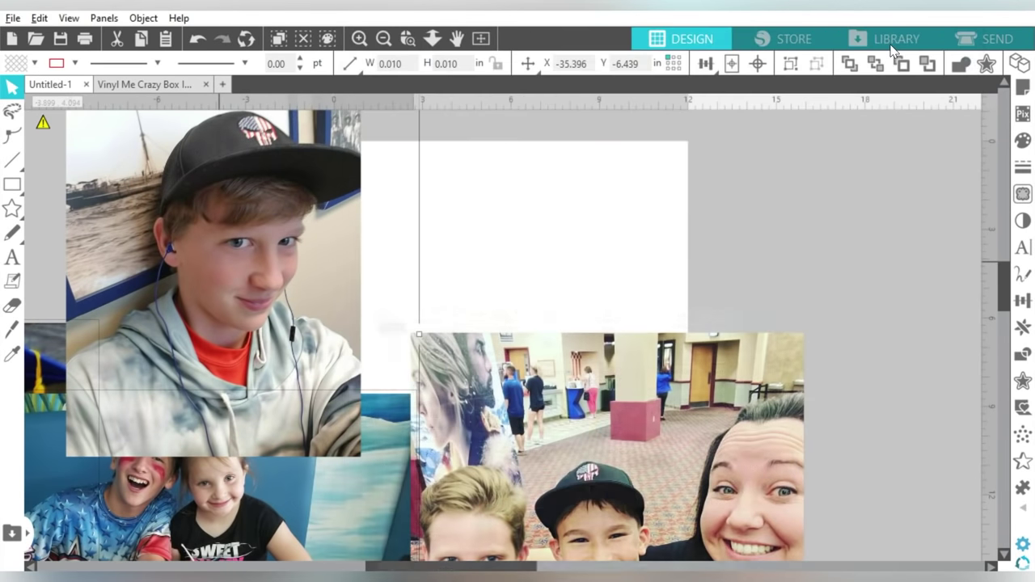
- Shrink the whole group of placed photos to page size and move it onto the page
{"action": "left_click", "coordinate": [382, 39]}
{"action": "left_click", "coordinate": [381, 39]}
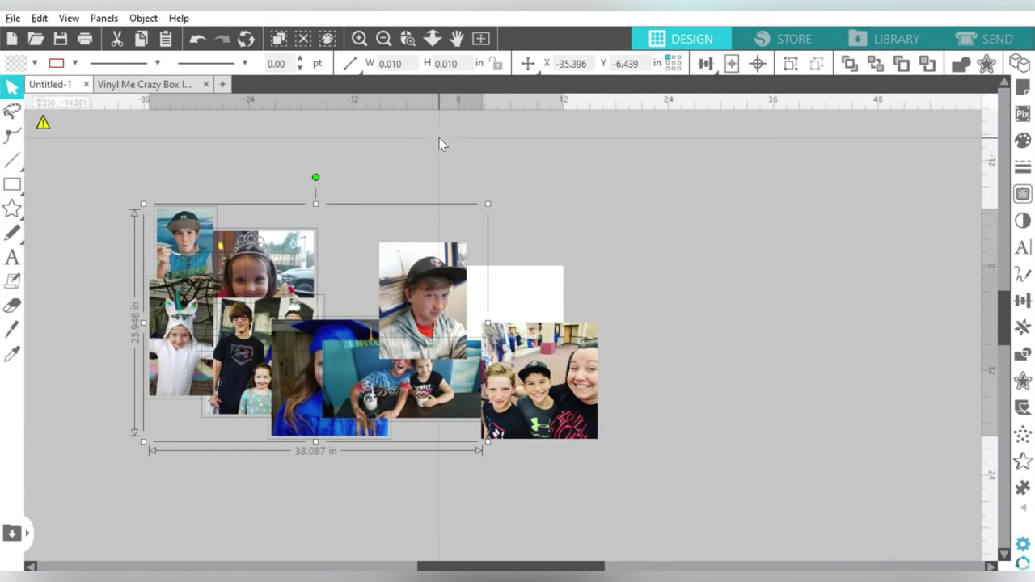
{"action": "left_click_drag", "start_coordinate": [679, 211], "coordinate": [122, 453]}
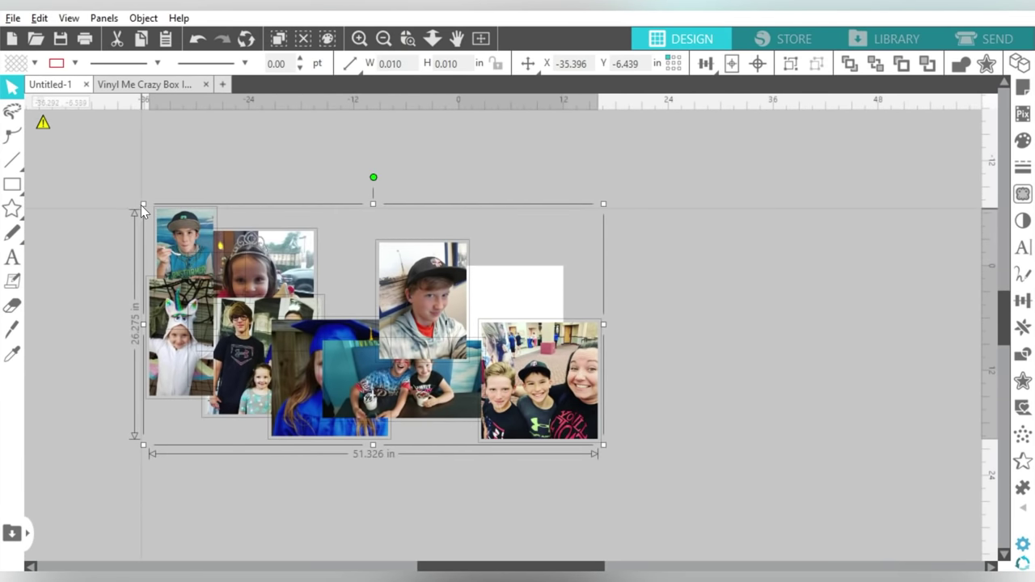
{"action": "left_click_drag", "start_coordinate": [149, 208], "coordinate": [451, 358]}
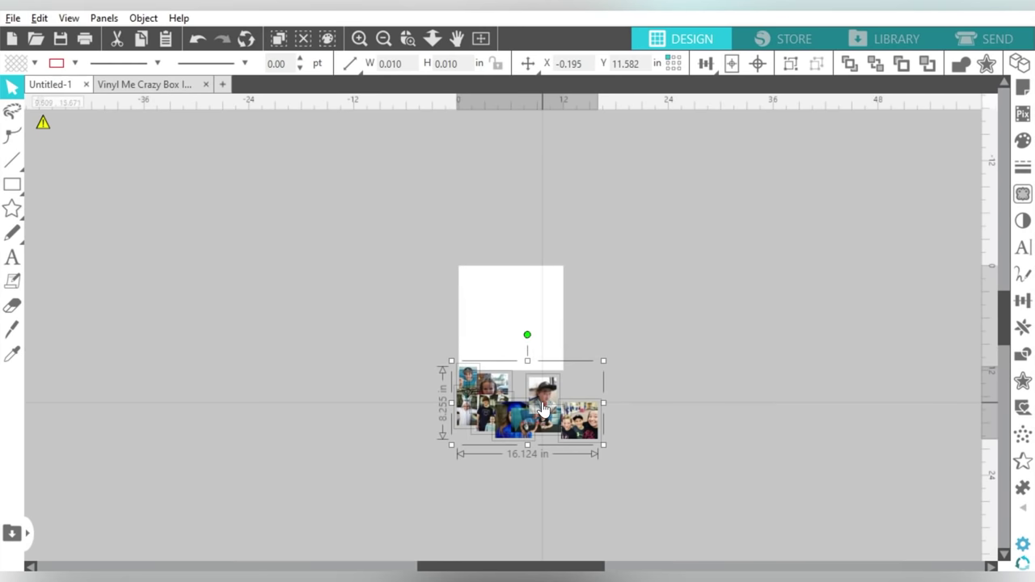
{"action": "left_click_drag", "start_coordinate": [536, 391], "coordinate": [522, 340]}
{"action": "scroll", "coordinate": [522, 342], "scroll_direction": "up", "scroll_amount": 3}
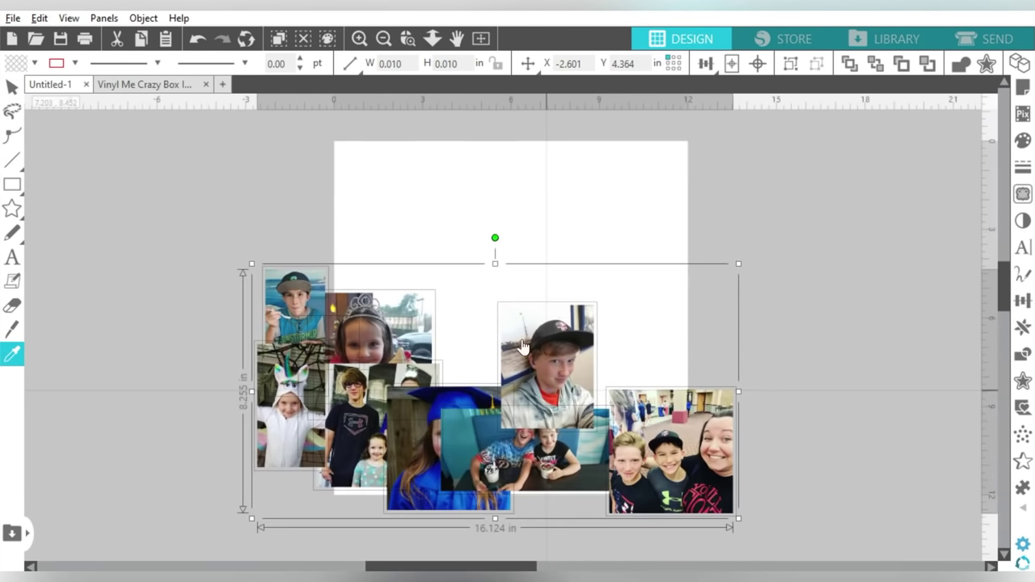
{"action": "left_click", "coordinate": [727, 187]}
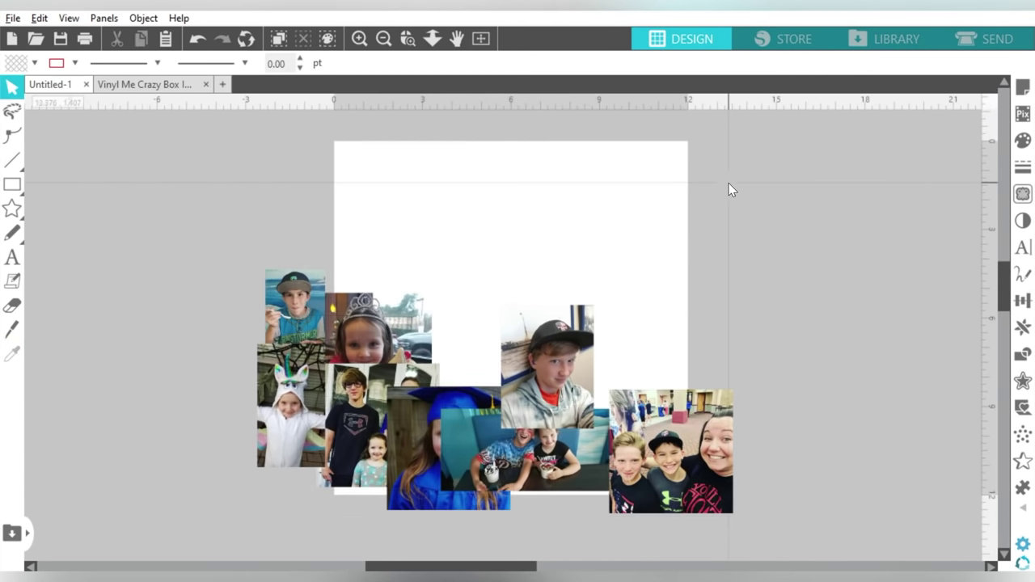
- Spread the photos off the page: selfie and table photo right, the rest to the left
{"action": "left_click_drag", "start_coordinate": [559, 345], "coordinate": [772, 285]}
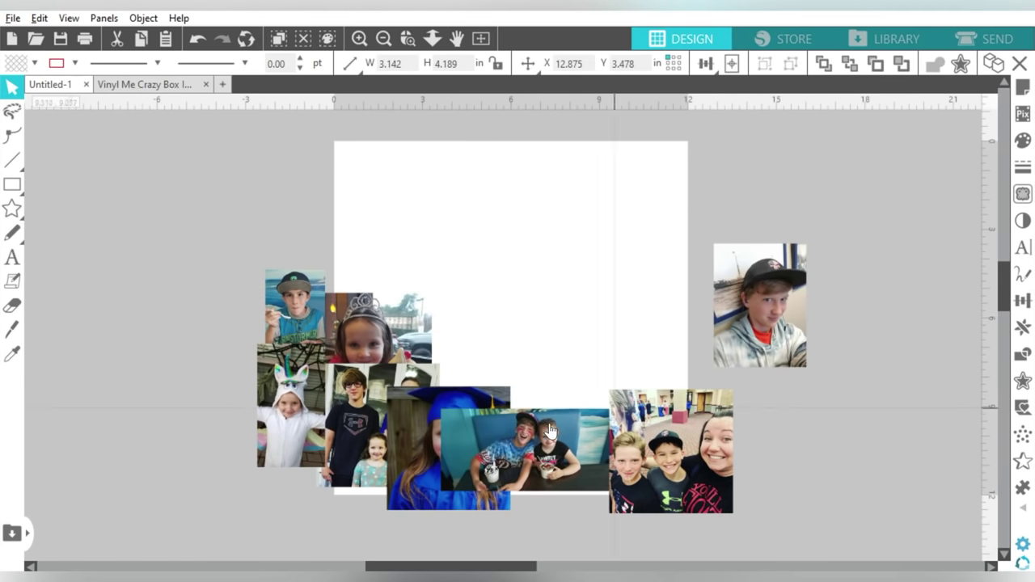
{"action": "left_click_drag", "start_coordinate": [526, 469], "coordinate": [634, 450]}
{"action": "left_click_drag", "start_coordinate": [579, 429], "coordinate": [772, 363]}
{"action": "left_click_drag", "start_coordinate": [671, 451], "coordinate": [133, 200]}
{"action": "left_click_drag", "start_coordinate": [292, 303], "coordinate": [233, 176]}
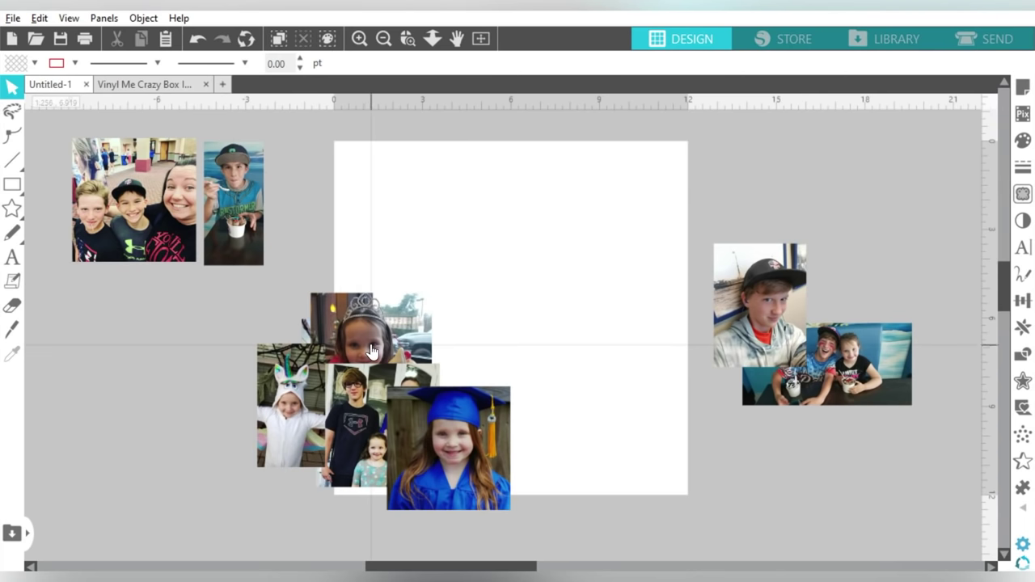
{"action": "mouse_move", "coordinate": [349, 358]}
{"action": "left_mouse_down"}
{"action": "mouse_move", "coordinate": [118, 349]}
{"action": "mouse_move", "coordinate": [93, 359]}
{"action": "left_mouse_up"}
{"action": "left_click_drag", "start_coordinate": [279, 408], "coordinate": [172, 370]}
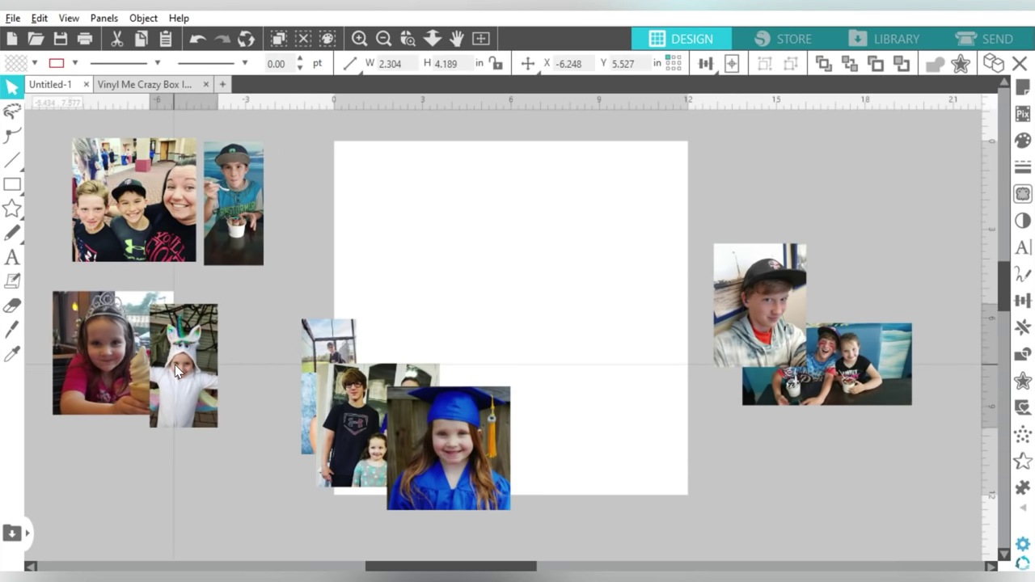
{"action": "left_click_drag", "start_coordinate": [364, 422], "coordinate": [204, 467]}
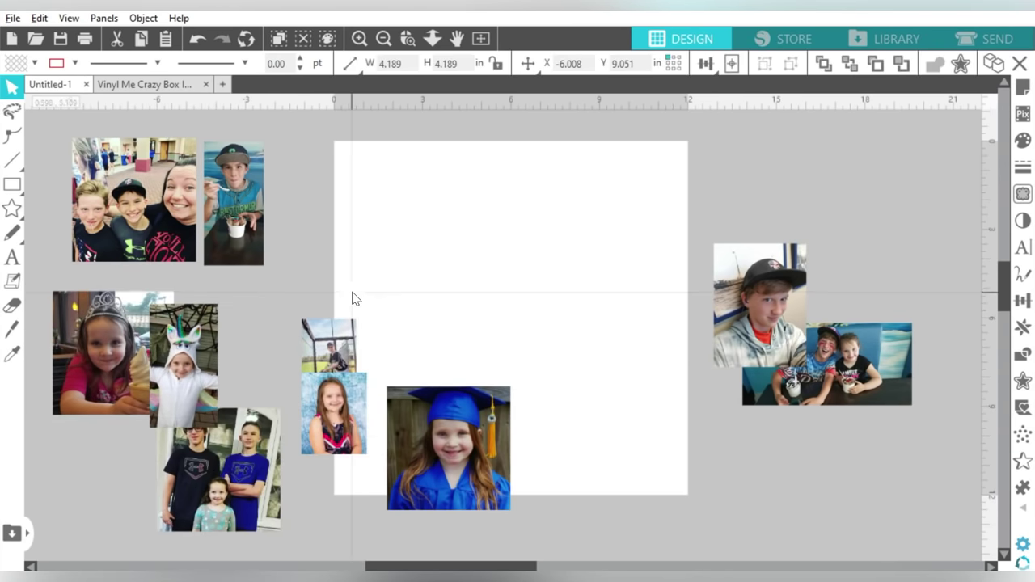
- Enlarge the fence-boy and blue-backdrop girl photos and move the graduation photo to the lower left
{"action": "left_click", "coordinate": [344, 332]}
{"action": "left_click_drag", "start_coordinate": [289, 310], "coordinate": [245, 287]}
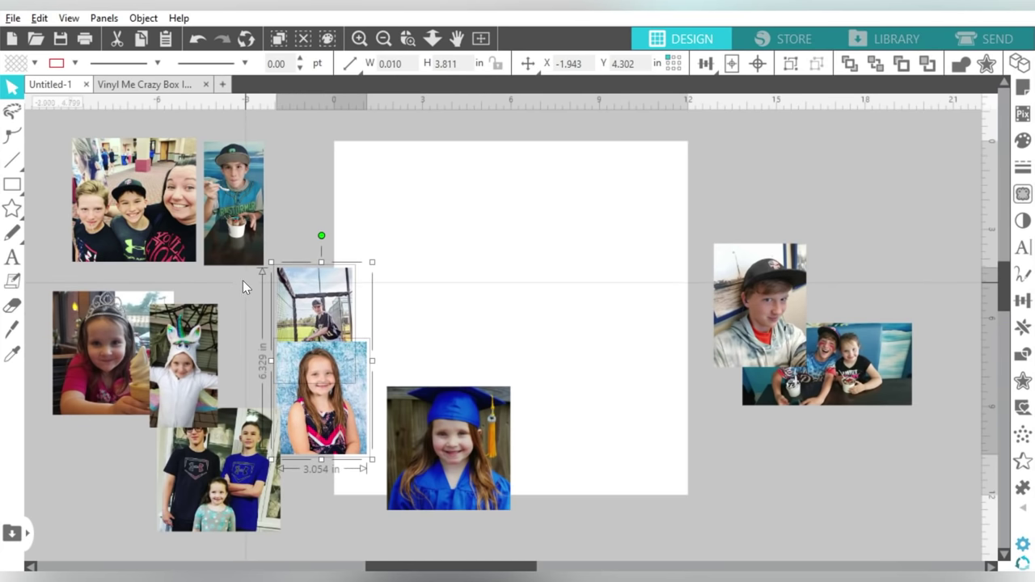
{"action": "left_click_drag", "start_coordinate": [312, 319], "coordinate": [243, 343]}
{"action": "mouse_move", "coordinate": [443, 437]}
{"action": "left_mouse_down"}
{"action": "mouse_move", "coordinate": [380, 452]}
{"action": "mouse_move", "coordinate": [89, 468]}
{"action": "left_mouse_up"}
{"action": "left_click_drag", "start_coordinate": [236, 471], "coordinate": [306, 204]}
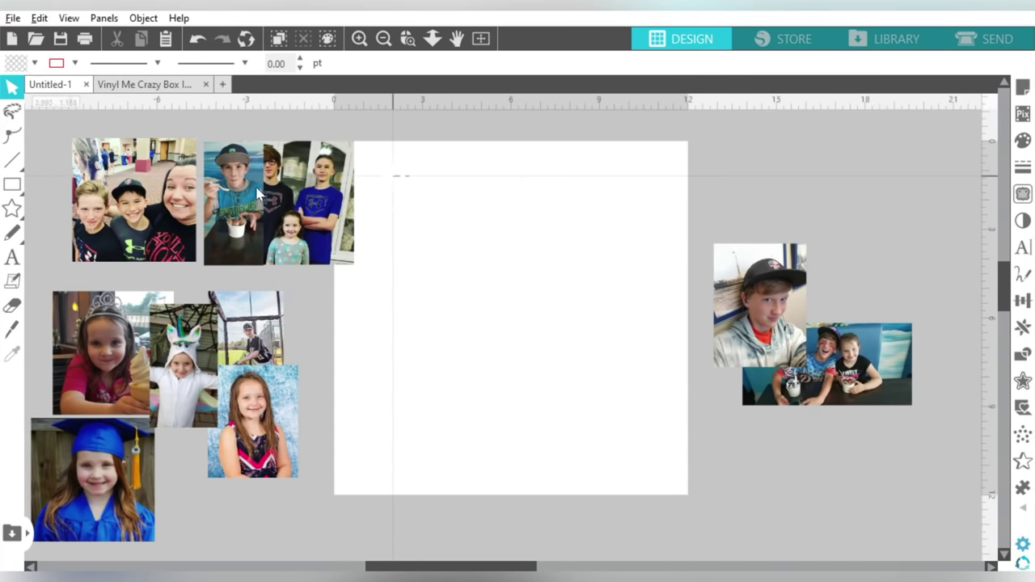
{"action": "left_click_drag", "start_coordinate": [257, 192], "coordinate": [227, 193]}
{"action": "left_click", "coordinate": [302, 376]}
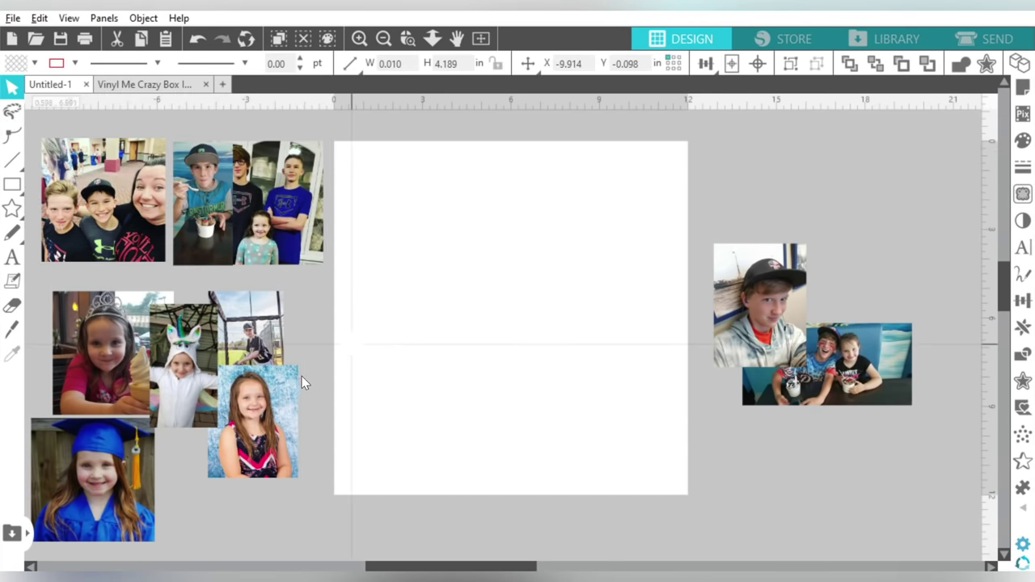
- Rearrange the cheerleader, baseball and three-kids photos in the left-side cluster
{"action": "left_click_drag", "start_coordinate": [285, 394], "coordinate": [244, 469]}
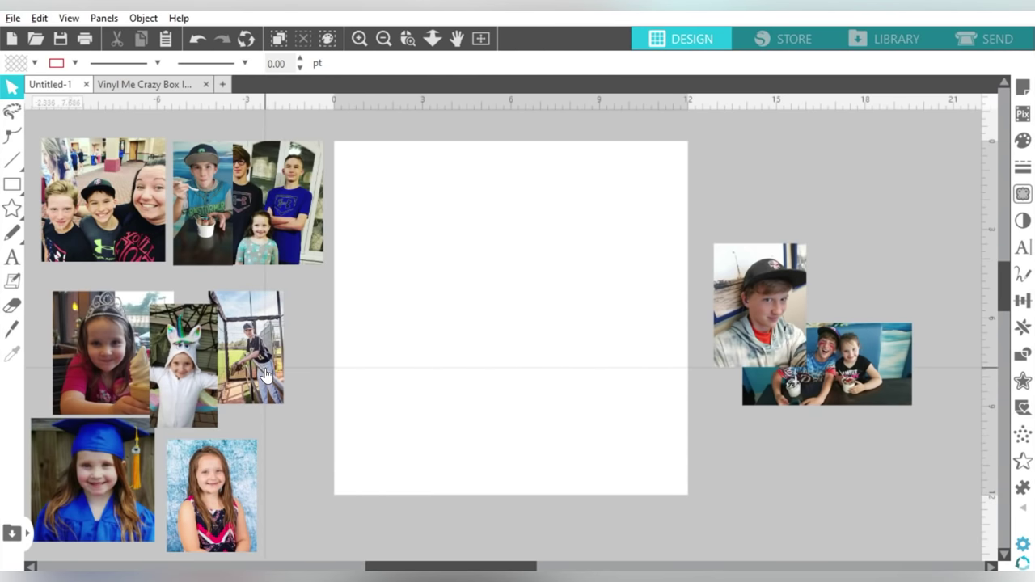
{"action": "left_click_drag", "start_coordinate": [266, 374], "coordinate": [290, 276]}
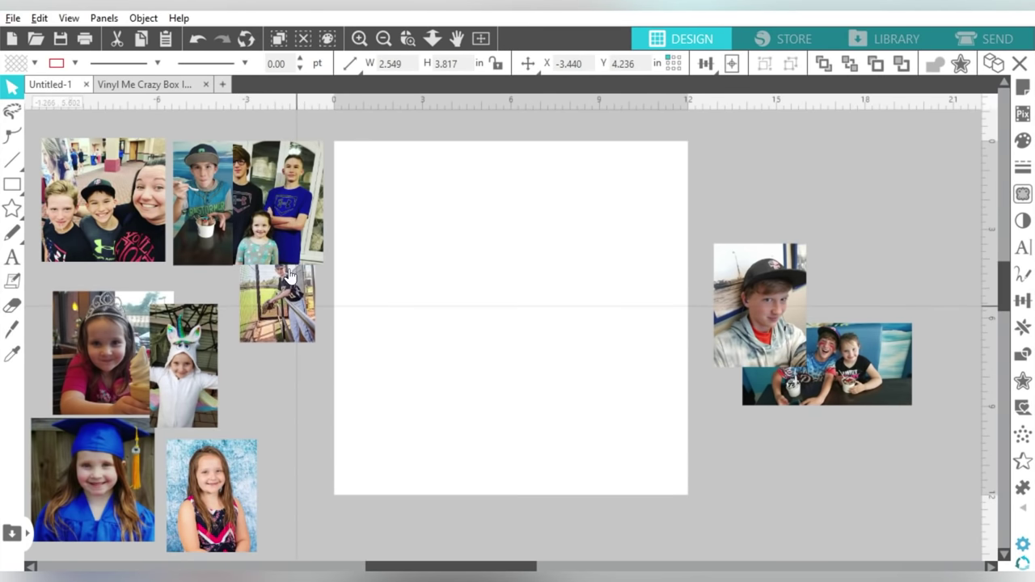
{"action": "key", "text": "Escape"}
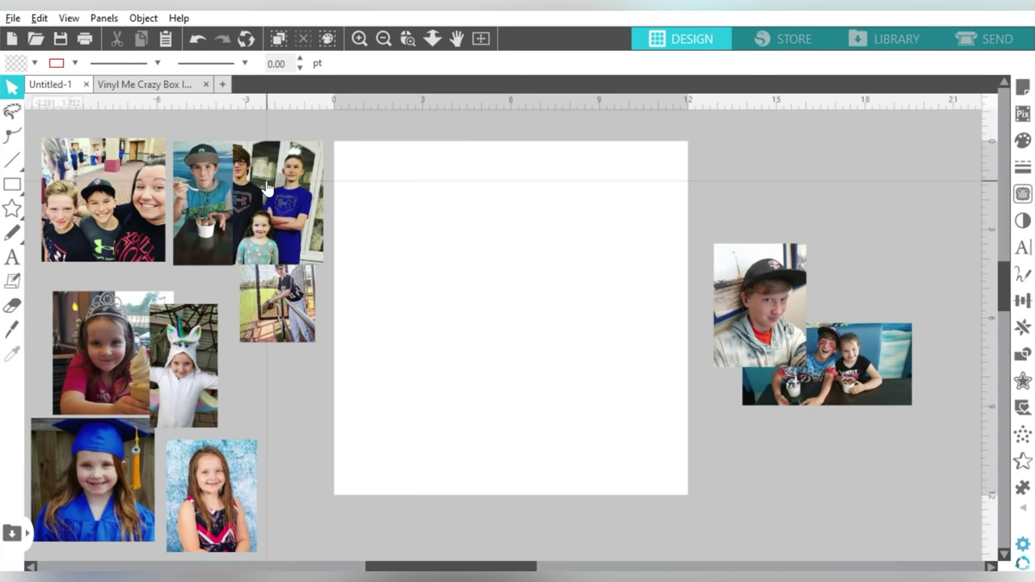
{"action": "left_click_drag", "start_coordinate": [266, 187], "coordinate": [281, 159]}
- Duplicate the family selfie and move the copy over to the right-side photos
{"action": "left_click", "coordinate": [130, 184]}
{"action": "key", "text": "ctrl+d"}
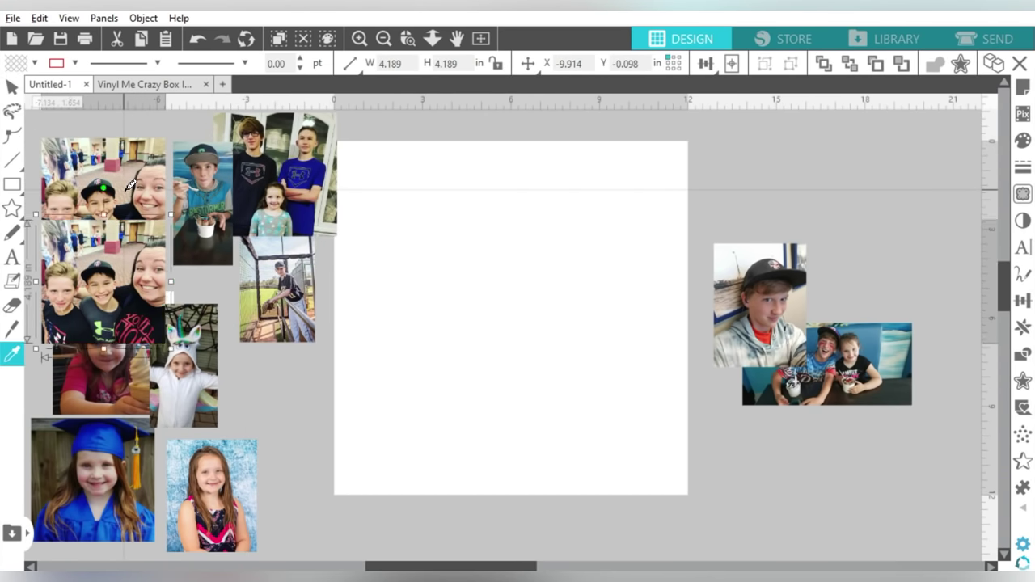
{"action": "left_click_drag", "start_coordinate": [79, 268], "coordinate": [847, 240]}
{"action": "left_click", "coordinate": [307, 408]}
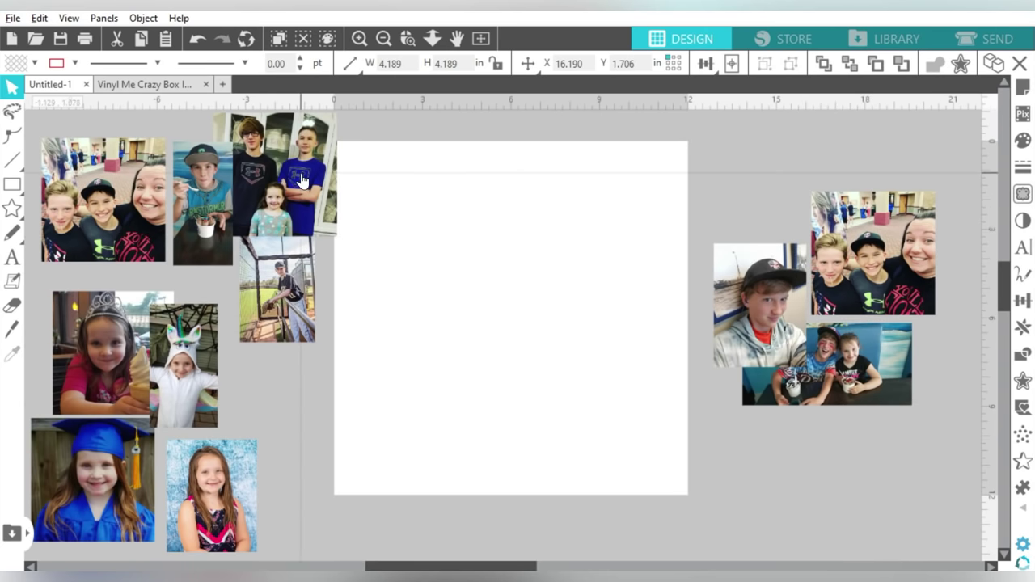
- Import the FB_IMG and football photos from Downloads, shrink them, and park them right of the page
{"action": "key", "text": "alt+Tab"}
{"action": "scroll", "coordinate": [706, 214], "scroll_direction": "up", "scroll_amount": 5}
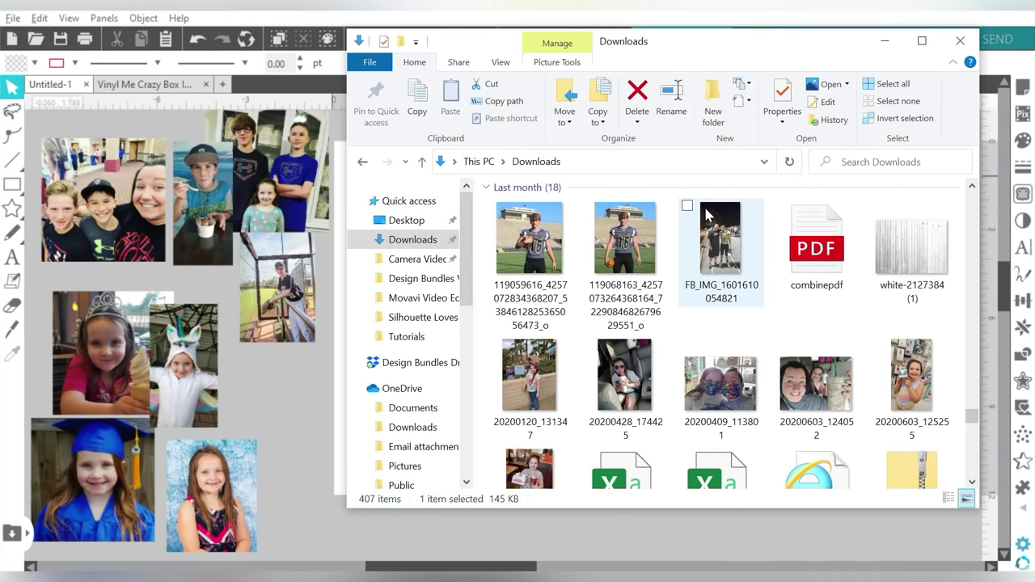
{"action": "left_click_drag", "start_coordinate": [706, 214], "coordinate": [324, 404]}
{"action": "left_click_drag", "start_coordinate": [529, 237], "coordinate": [181, 228]}
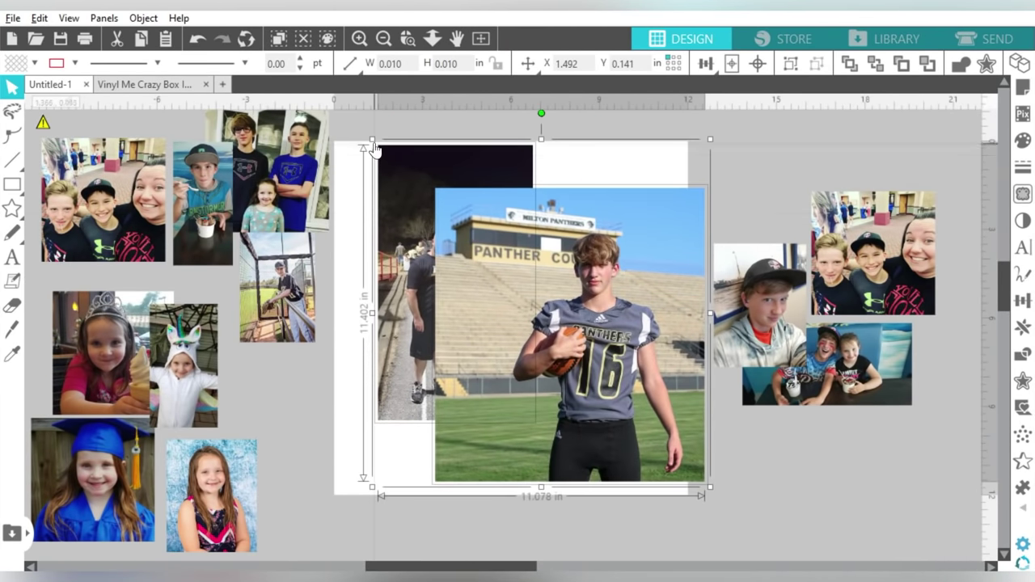
{"action": "left_click_drag", "start_coordinate": [374, 149], "coordinate": [526, 272]}
{"action": "left_click", "coordinate": [638, 215]}
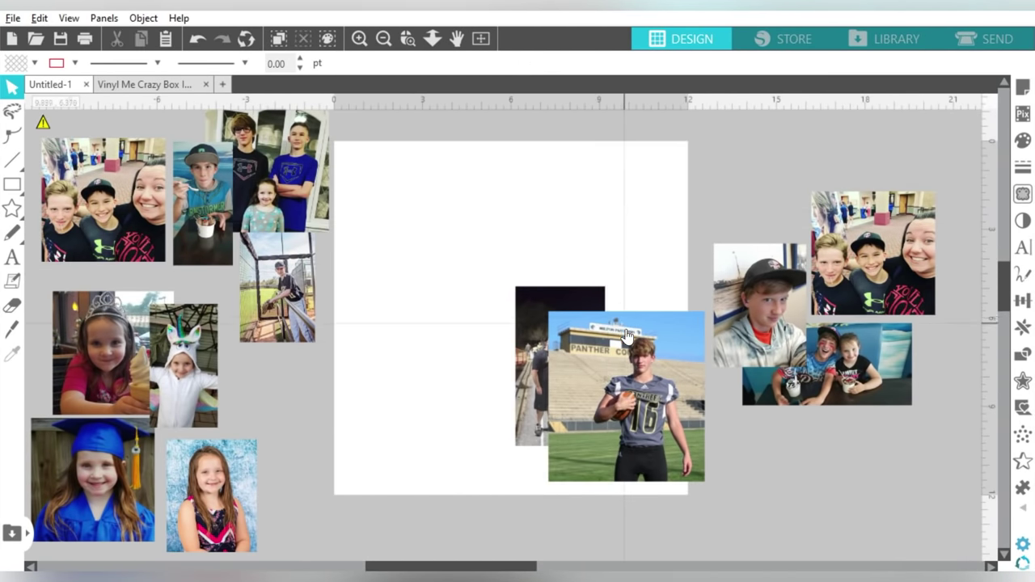
{"action": "mouse_move", "coordinate": [627, 333]}
{"action": "left_mouse_down"}
{"action": "mouse_move", "coordinate": [726, 369]}
{"action": "mouse_move", "coordinate": [877, 395]}
{"action": "left_mouse_up"}
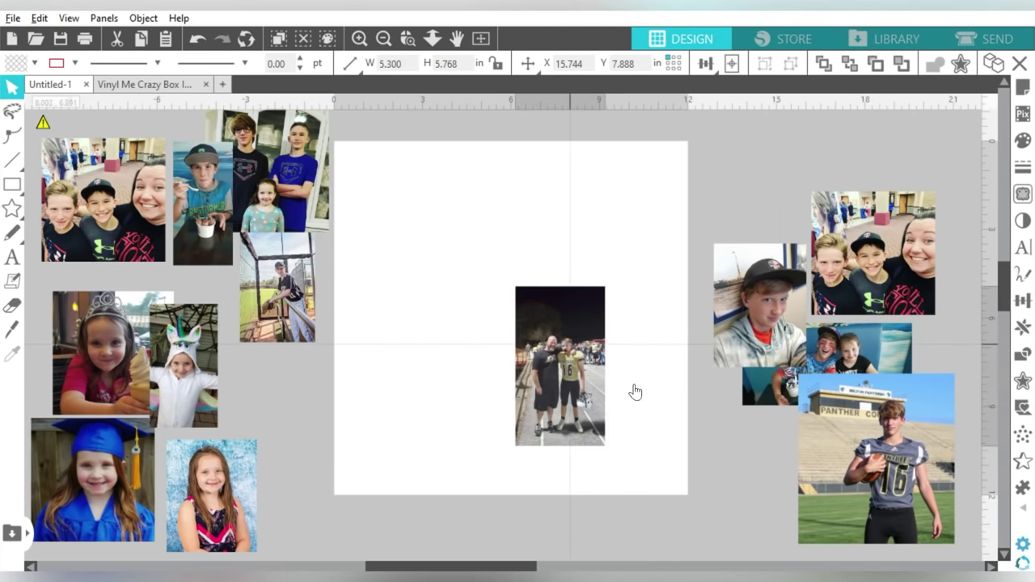
{"action": "left_click_drag", "start_coordinate": [635, 392], "coordinate": [844, 482]}
{"action": "left_click", "coordinate": [656, 156]}
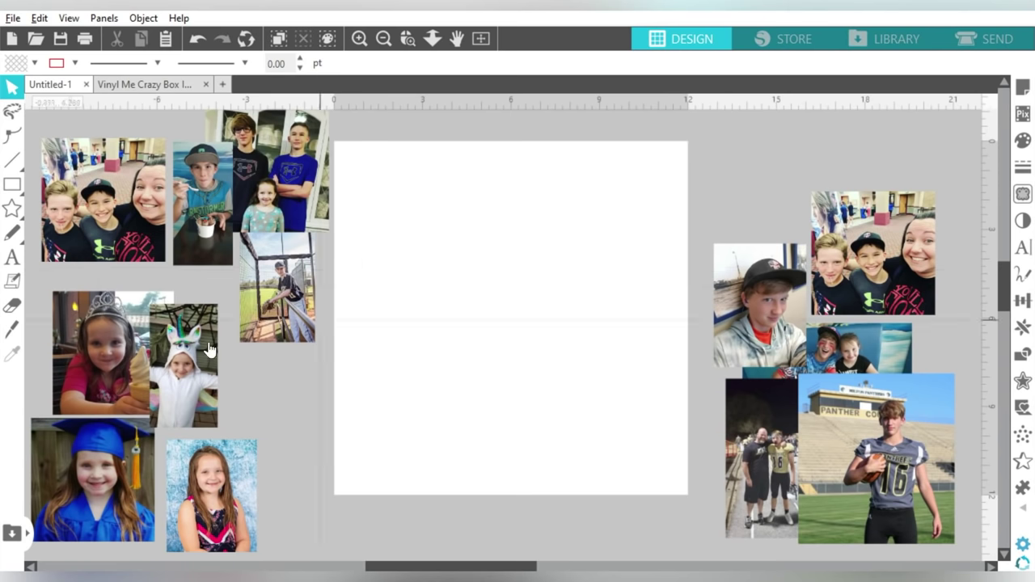
- Add the text MOM and enlarge it to about 10 inches wide near the top of the page
{"action": "left_click", "coordinate": [13, 259]}
{"action": "left_click", "coordinate": [372, 253]}
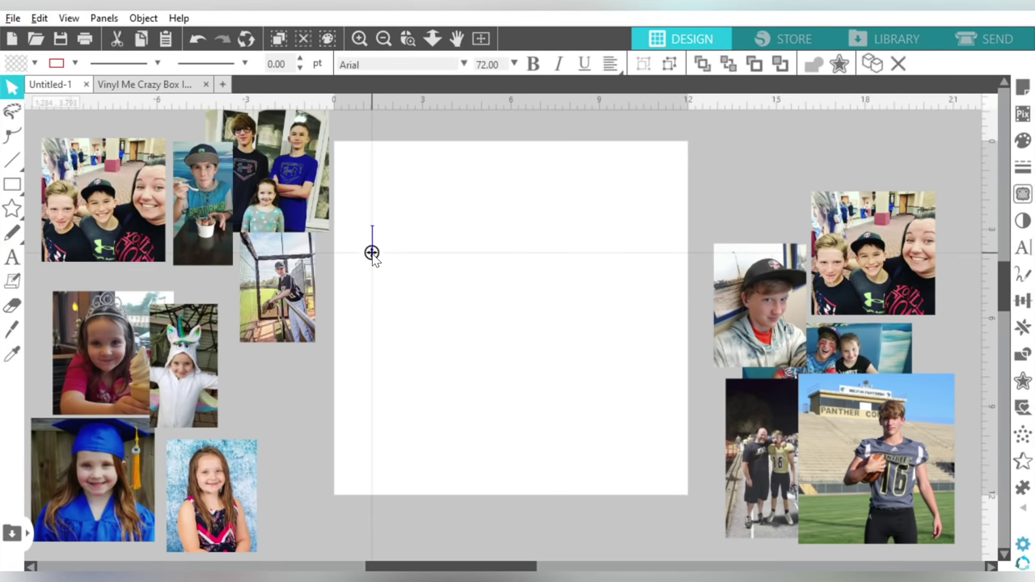
{"action": "type", "text": "MOM"}
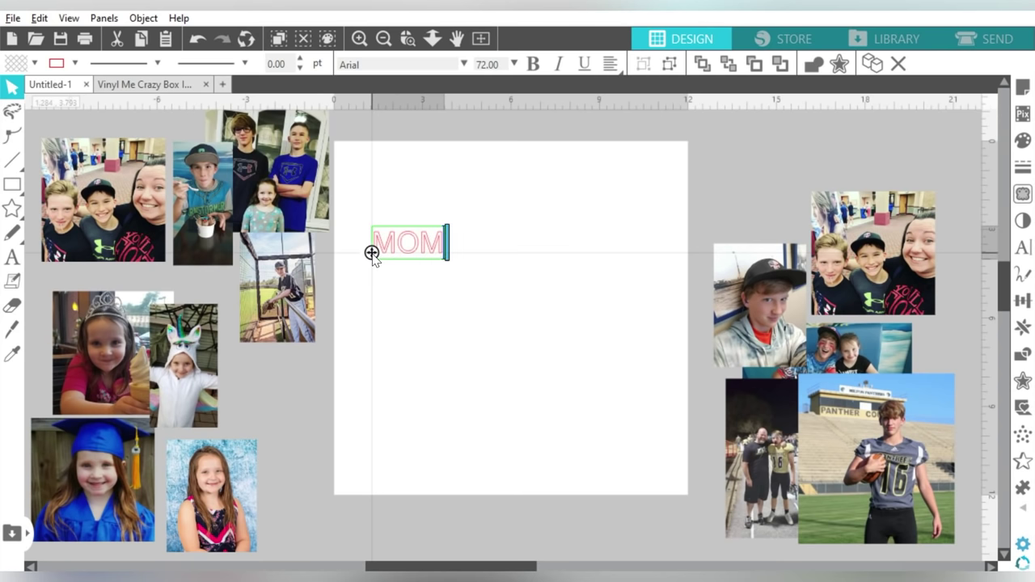
{"action": "left_click", "coordinate": [496, 199]}
{"action": "left_click", "coordinate": [441, 242]}
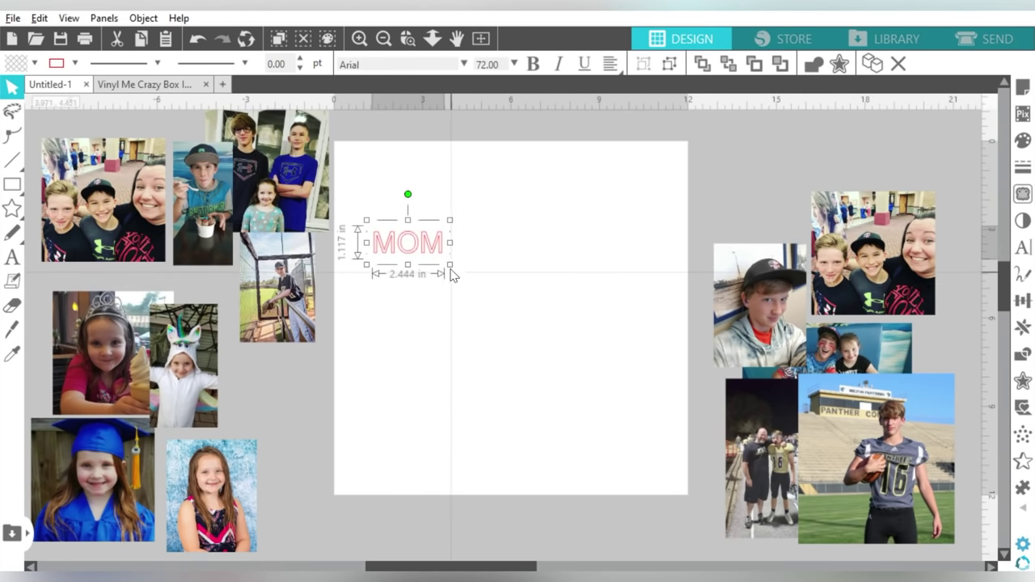
{"action": "left_click_drag", "start_coordinate": [450, 266], "coordinate": [676, 368]}
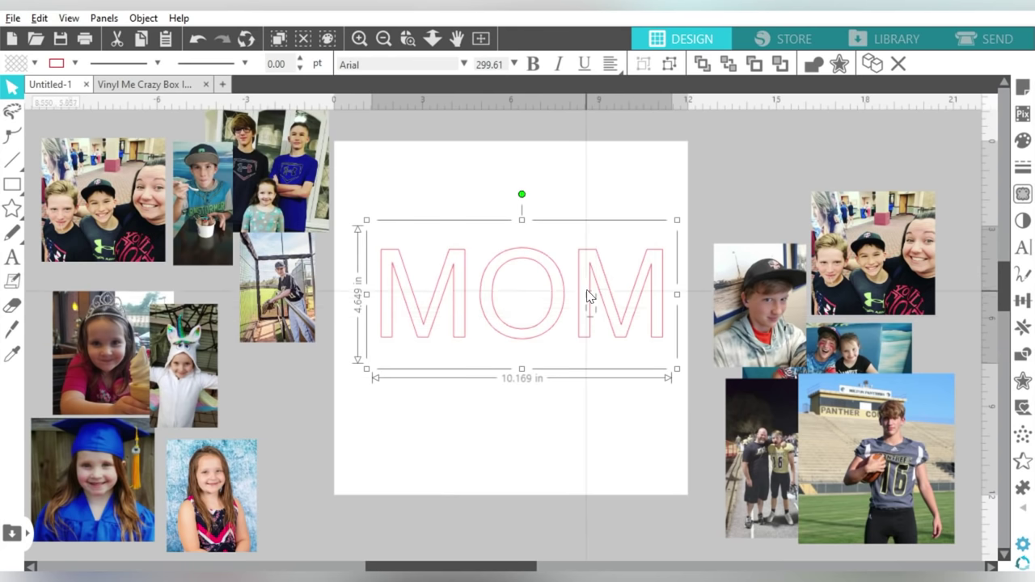
{"action": "left_click_drag", "start_coordinate": [586, 297], "coordinate": [573, 253]}
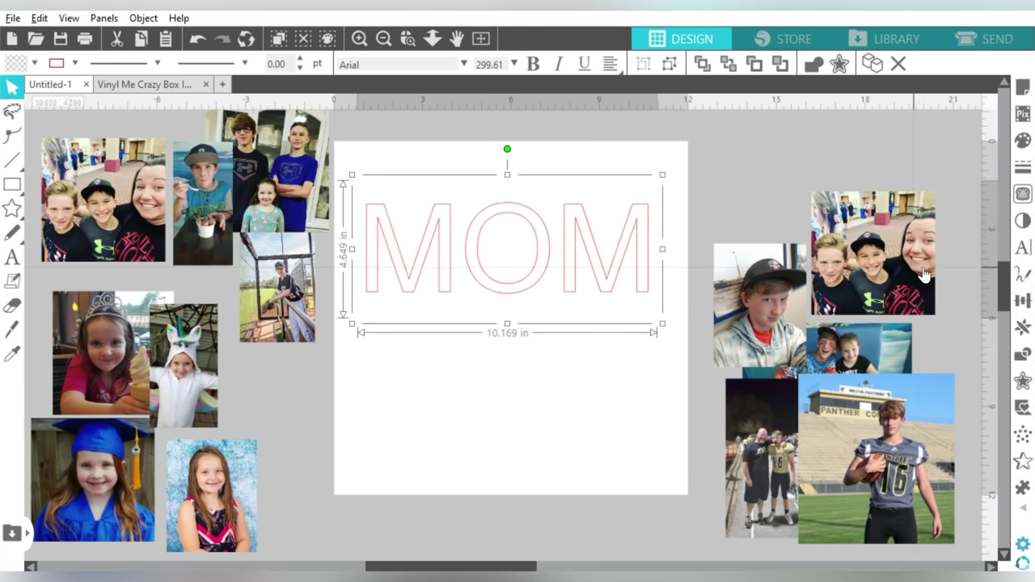
- Change MOM's font to Uncle Grump in the Text Style font list
{"action": "left_click", "coordinate": [1022, 248]}
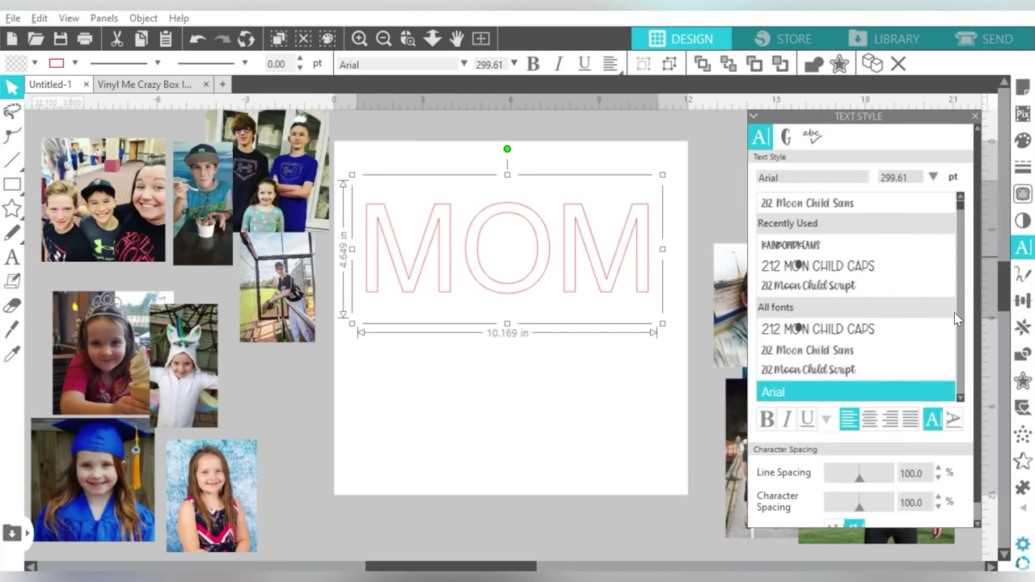
{"action": "scroll", "coordinate": [958, 356], "scroll_direction": "down", "scroll_amount": 3}
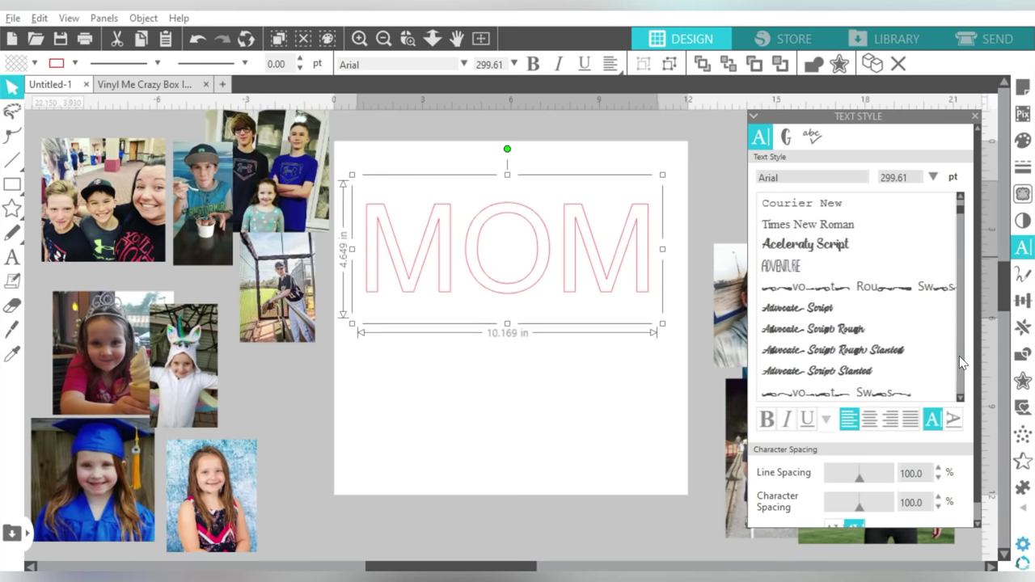
{"action": "scroll", "coordinate": [959, 356], "scroll_direction": "down", "scroll_amount": 3}
{"action": "scroll", "coordinate": [960, 357], "scroll_direction": "down", "scroll_amount": 3}
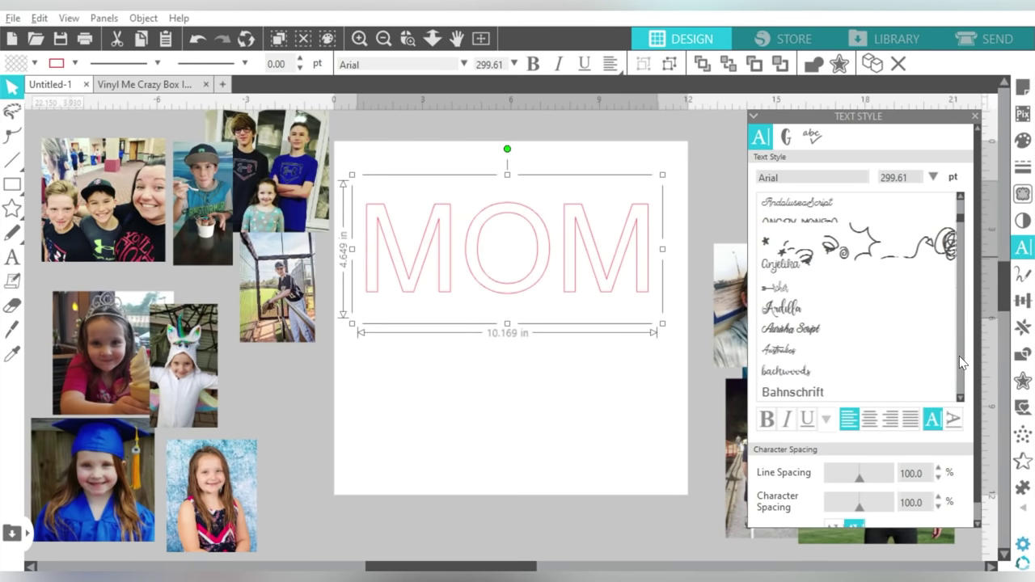
{"action": "scroll", "coordinate": [960, 356], "scroll_direction": "down", "scroll_amount": 3}
{"action": "scroll", "coordinate": [959, 362], "scroll_direction": "down", "scroll_amount": 3}
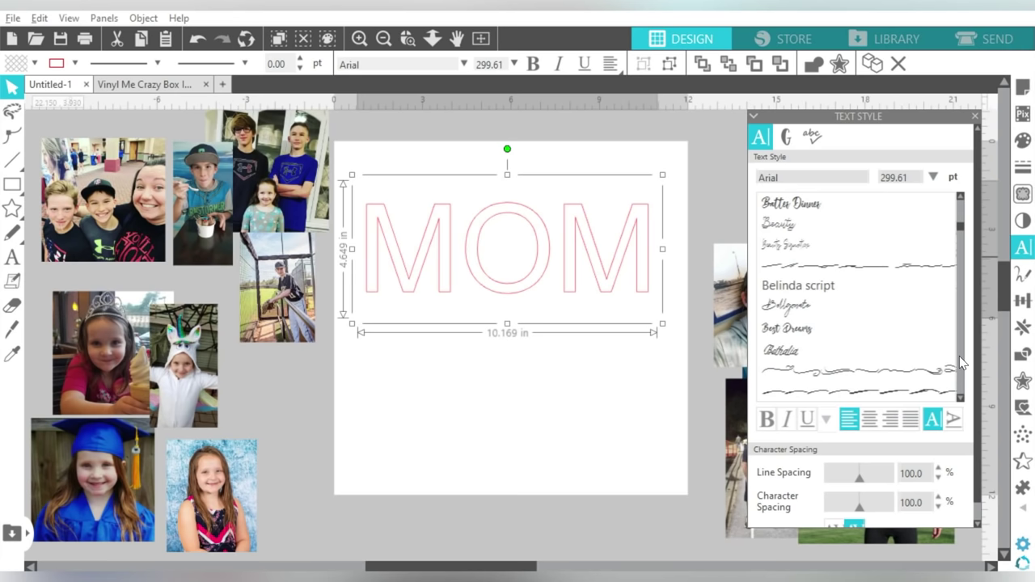
{"action": "scroll", "coordinate": [961, 363], "scroll_direction": "down", "scroll_amount": 3}
{"action": "scroll", "coordinate": [960, 363], "scroll_direction": "down", "scroll_amount": 3}
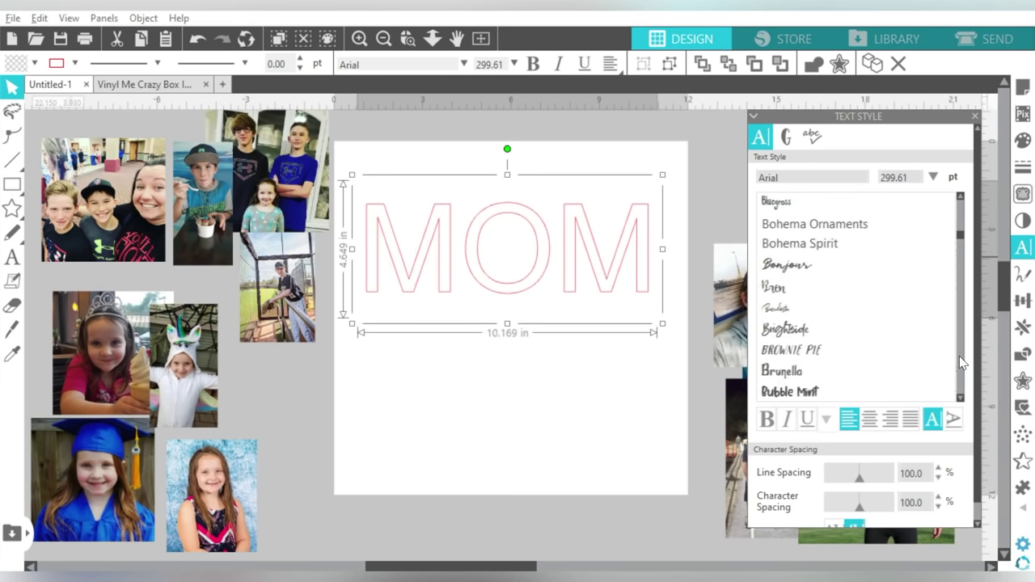
{"action": "scroll", "coordinate": [959, 360], "scroll_direction": "down", "scroll_amount": 3}
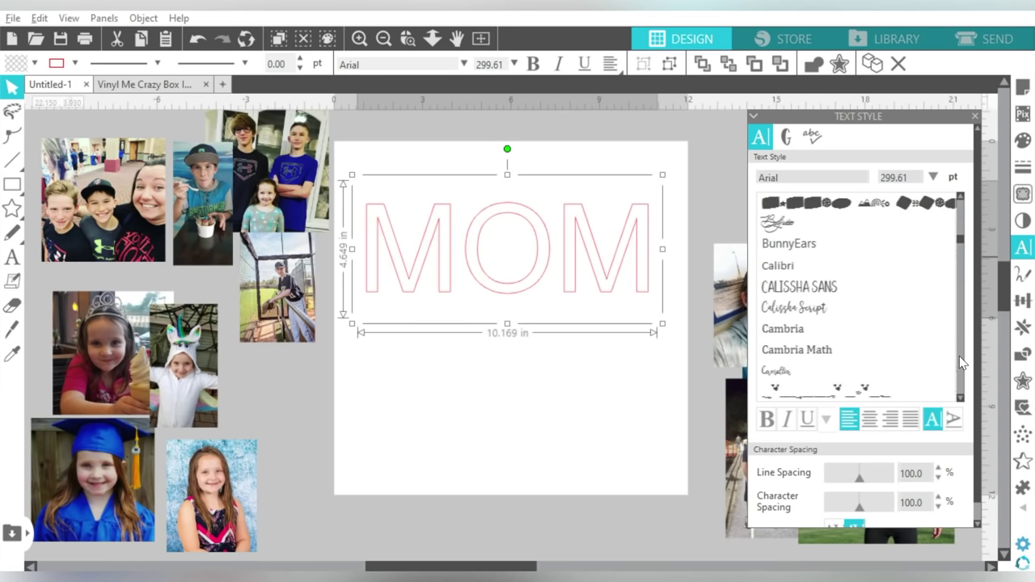
{"action": "scroll", "coordinate": [959, 361], "scroll_direction": "down", "scroll_amount": 3}
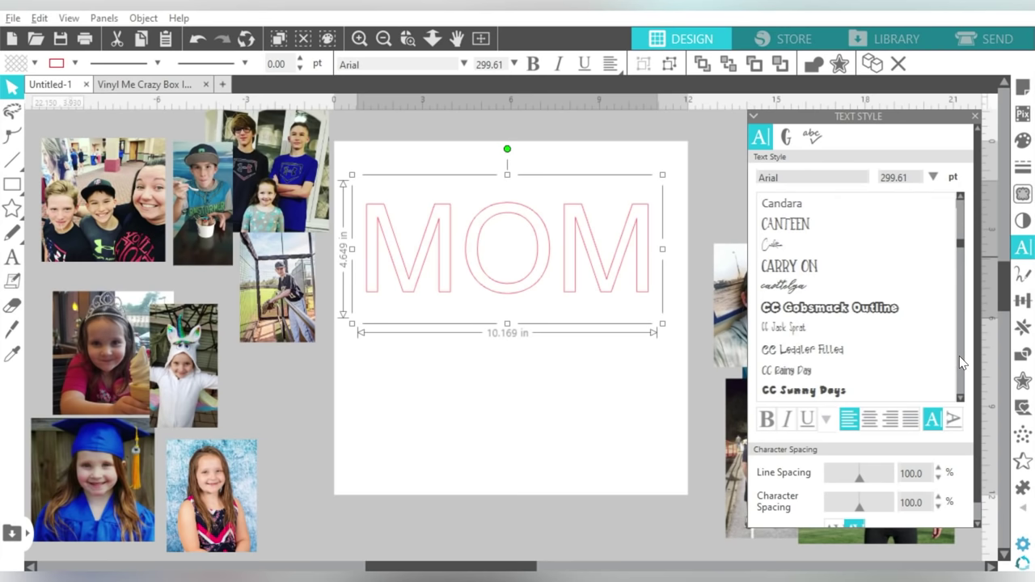
{"action": "scroll", "coordinate": [959, 362], "scroll_direction": "down", "scroll_amount": 3}
{"action": "scroll", "coordinate": [959, 362], "scroll_direction": "down", "scroll_amount": 3}
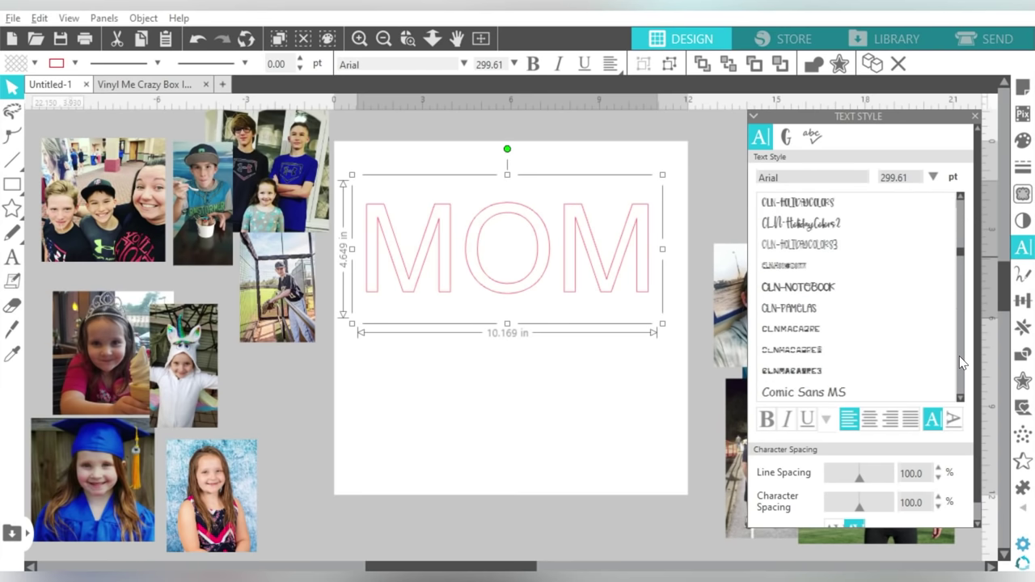
{"action": "scroll", "coordinate": [959, 359], "scroll_direction": "down", "scroll_amount": 3}
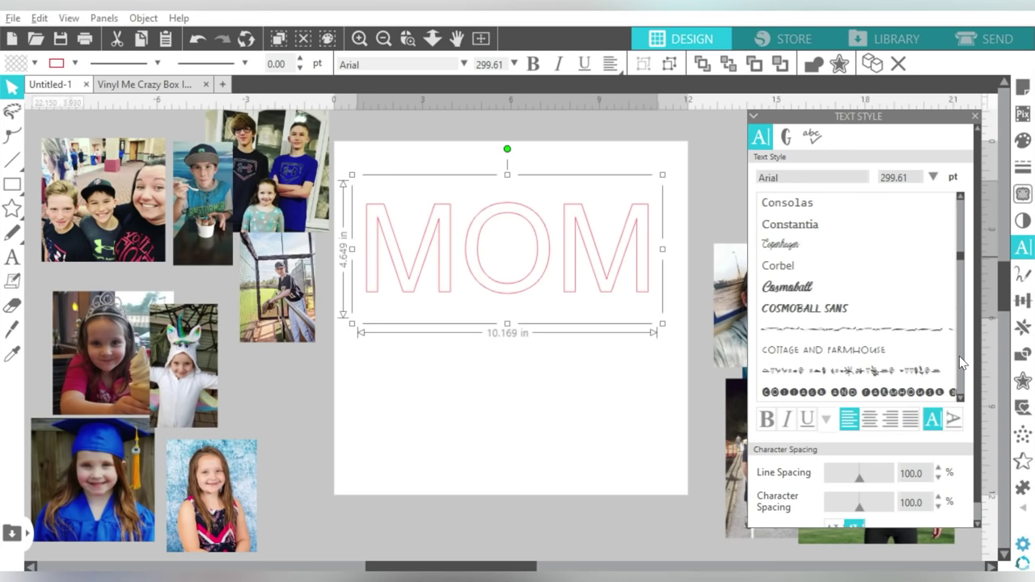
{"action": "scroll", "coordinate": [959, 362], "scroll_direction": "down", "scroll_amount": 3}
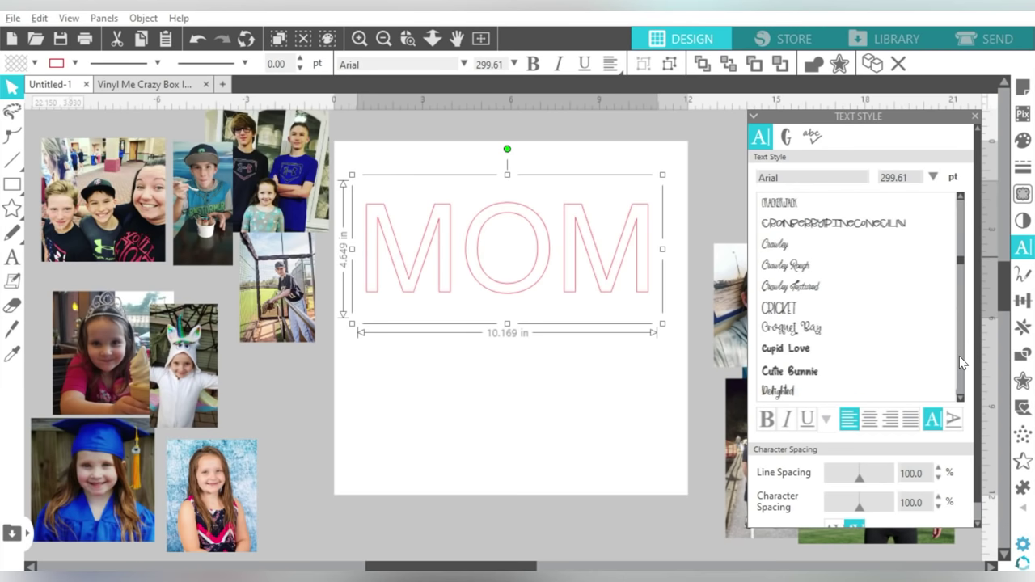
{"action": "scroll", "coordinate": [959, 357], "scroll_direction": "down", "scroll_amount": 3}
{"action": "scroll", "coordinate": [958, 357], "scroll_direction": "down", "scroll_amount": 3}
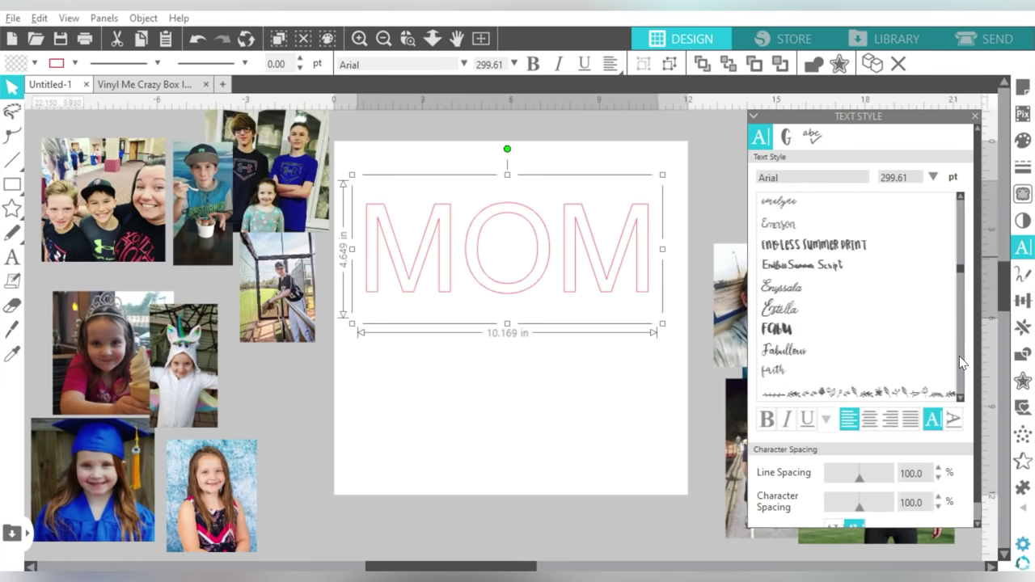
{"action": "scroll", "coordinate": [959, 298], "scroll_direction": "down", "scroll_amount": 3}
{"action": "left_click_drag", "start_coordinate": [959, 276], "coordinate": [965, 408]}
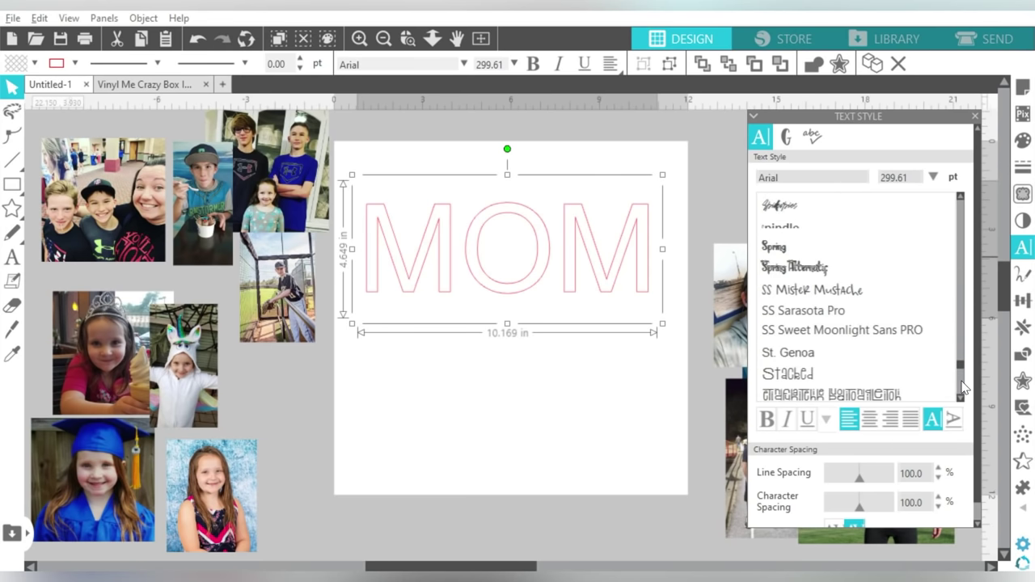
{"action": "scroll", "coordinate": [962, 210], "scroll_direction": "up", "scroll_amount": 3}
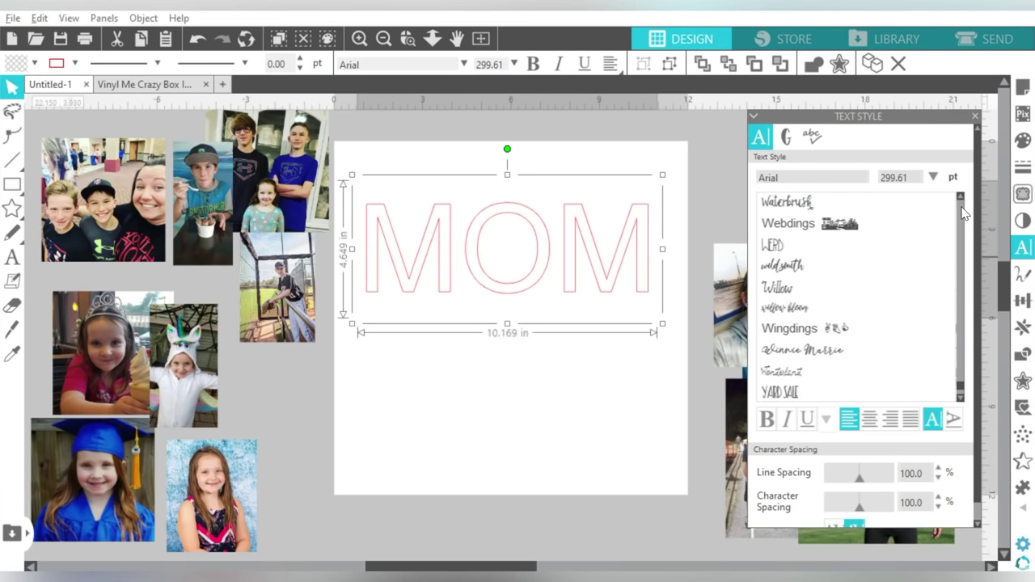
{"action": "scroll", "coordinate": [962, 212], "scroll_direction": "up", "scroll_amount": 3}
{"action": "scroll", "coordinate": [962, 211], "scroll_direction": "up", "scroll_amount": 4}
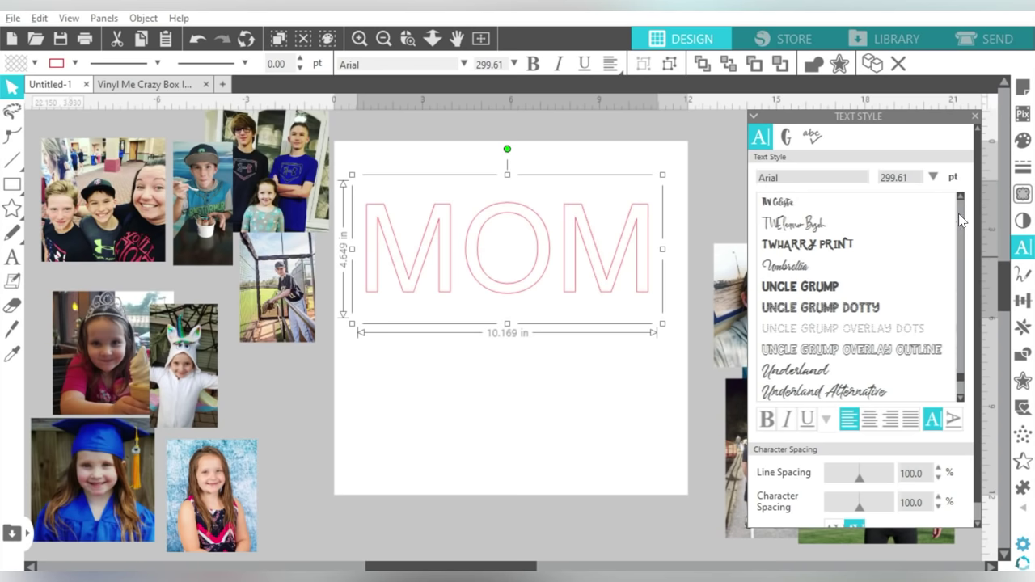
{"action": "left_click", "coordinate": [818, 289]}
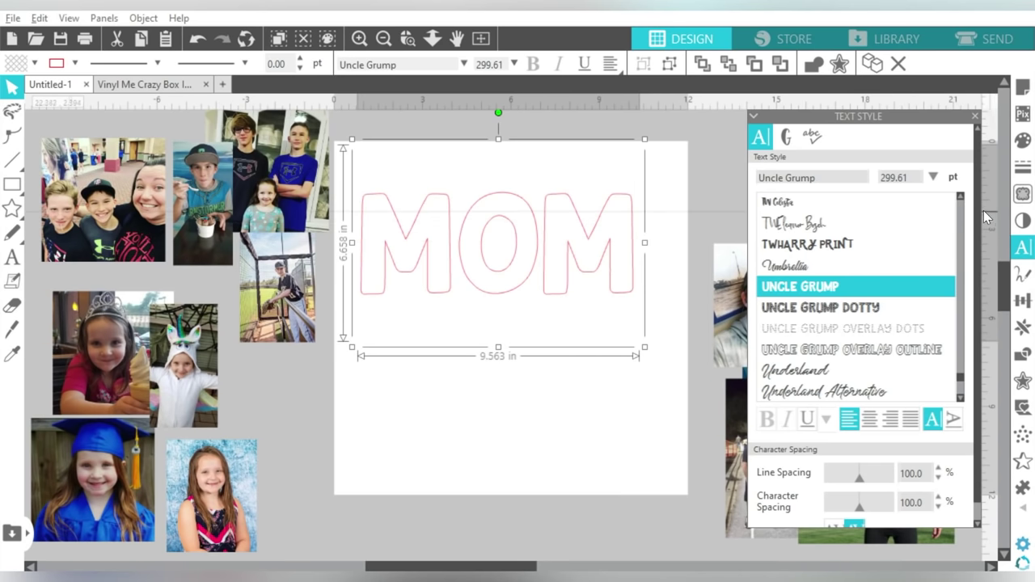
- Enlarge MOM to about 11.7 inches wide and centre it horizontally on the page
{"action": "scroll", "coordinate": [960, 208], "scroll_direction": "up", "scroll_amount": 5}
{"action": "scroll", "coordinate": [960, 207], "scroll_direction": "up", "scroll_amount": 5}
{"action": "scroll", "coordinate": [960, 208], "scroll_direction": "up", "scroll_amount": 5}
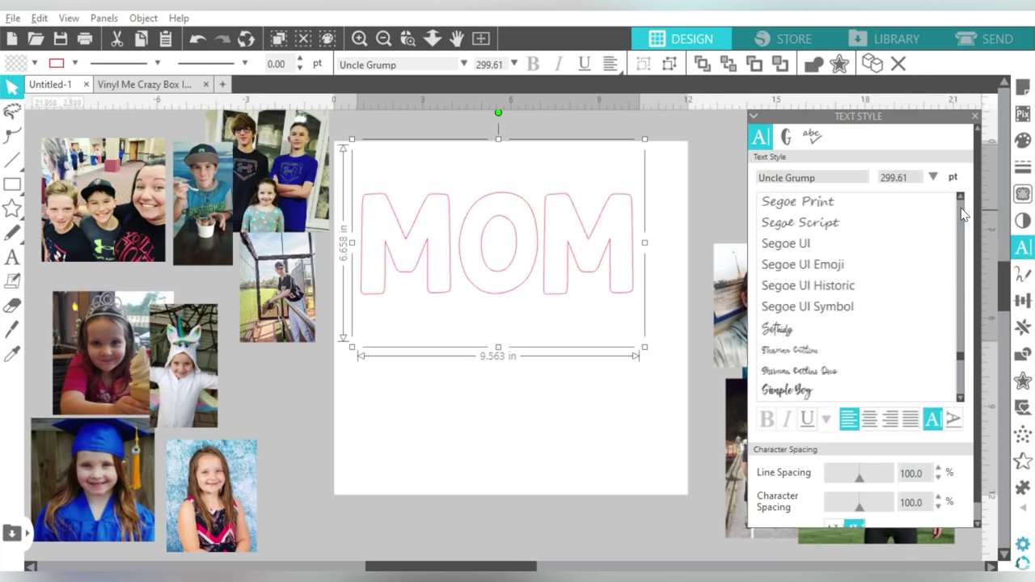
{"action": "scroll", "coordinate": [961, 208], "scroll_direction": "up", "scroll_amount": 5}
{"action": "scroll", "coordinate": [960, 208], "scroll_direction": "up", "scroll_amount": 5}
{"action": "scroll", "coordinate": [961, 208], "scroll_direction": "up", "scroll_amount": 5}
{"action": "scroll", "coordinate": [960, 208], "scroll_direction": "up", "scroll_amount": 5}
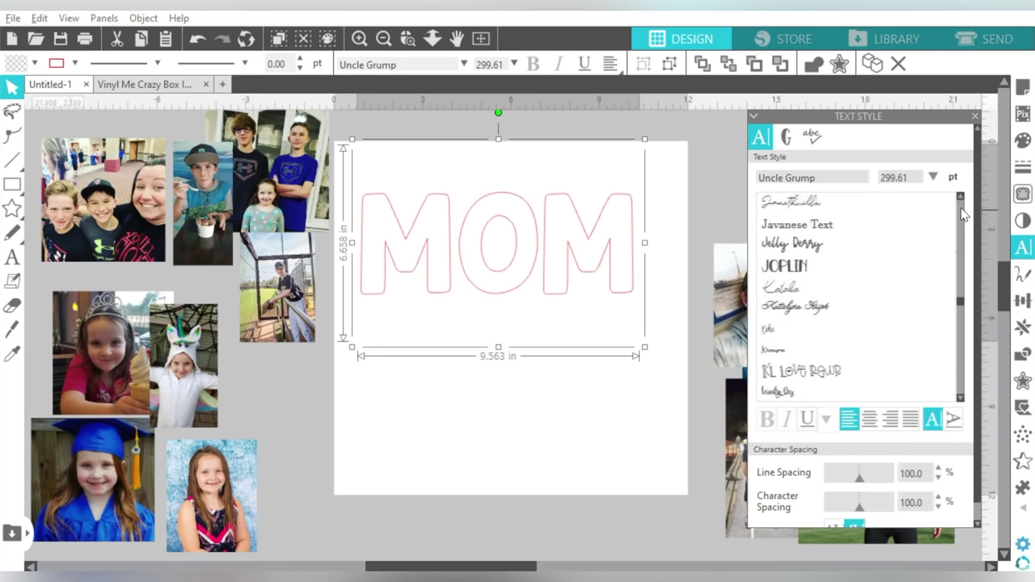
{"action": "scroll", "coordinate": [960, 208], "scroll_direction": "up", "scroll_amount": 5}
{"action": "scroll", "coordinate": [961, 208], "scroll_direction": "up", "scroll_amount": 5}
{"action": "scroll", "coordinate": [961, 208], "scroll_direction": "up", "scroll_amount": 5}
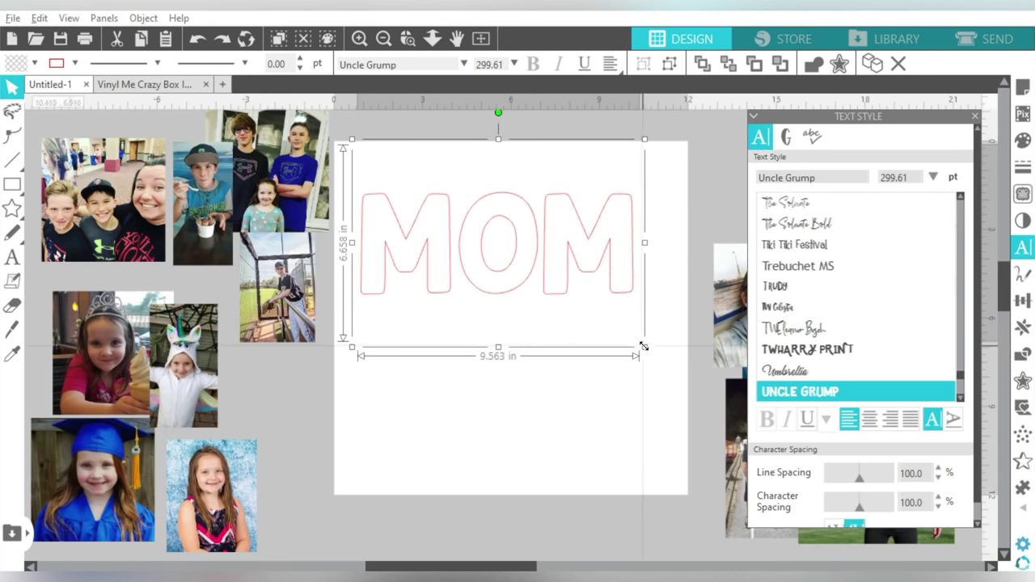
{"action": "left_click_drag", "start_coordinate": [644, 346], "coordinate": [707, 390]}
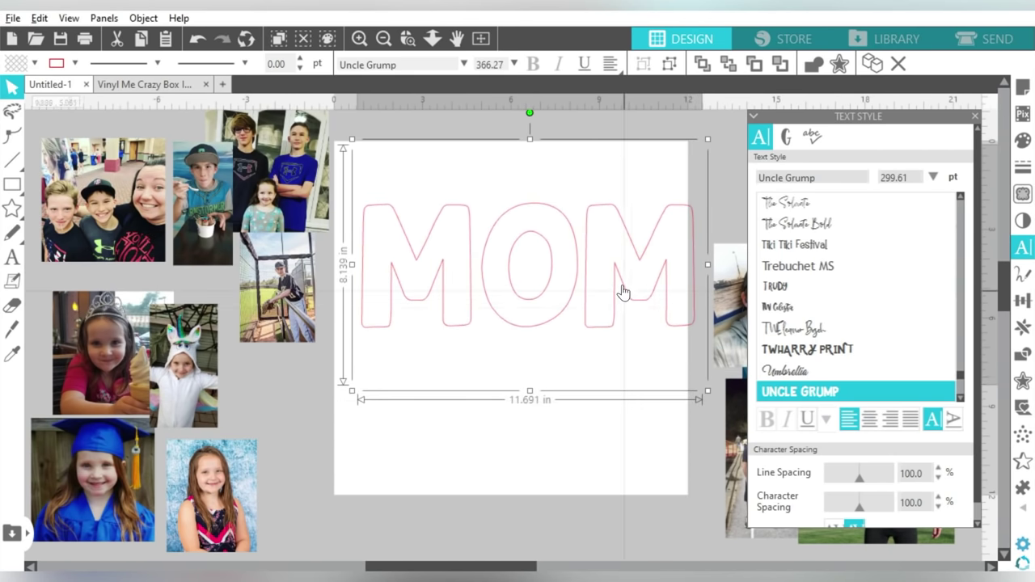
{"action": "left_click_drag", "start_coordinate": [623, 291], "coordinate": [606, 293]}
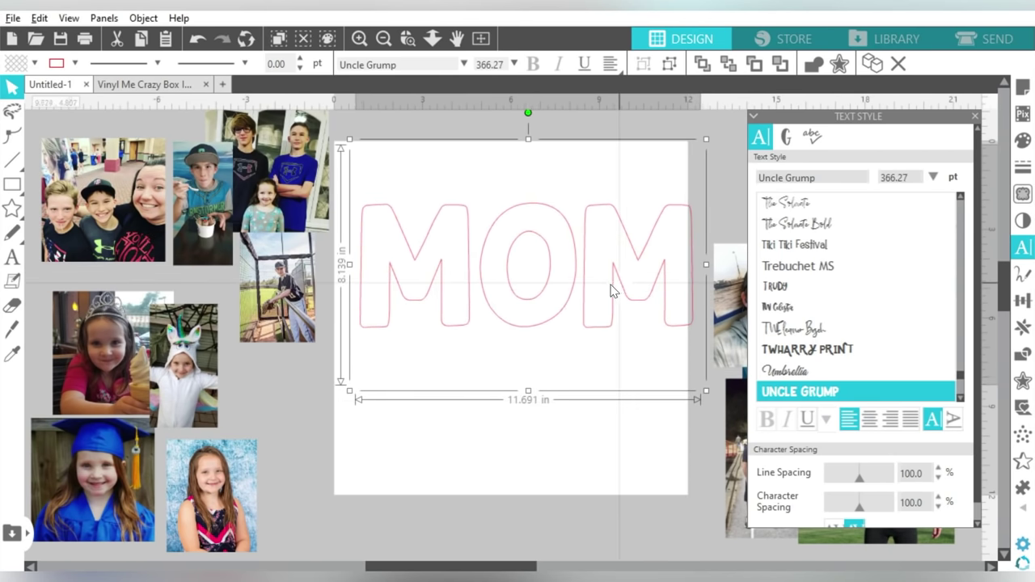
- Ungroup the MOM text into three separate letters
{"action": "left_click", "coordinate": [503, 197]}
{"action": "left_click", "coordinate": [495, 219]}
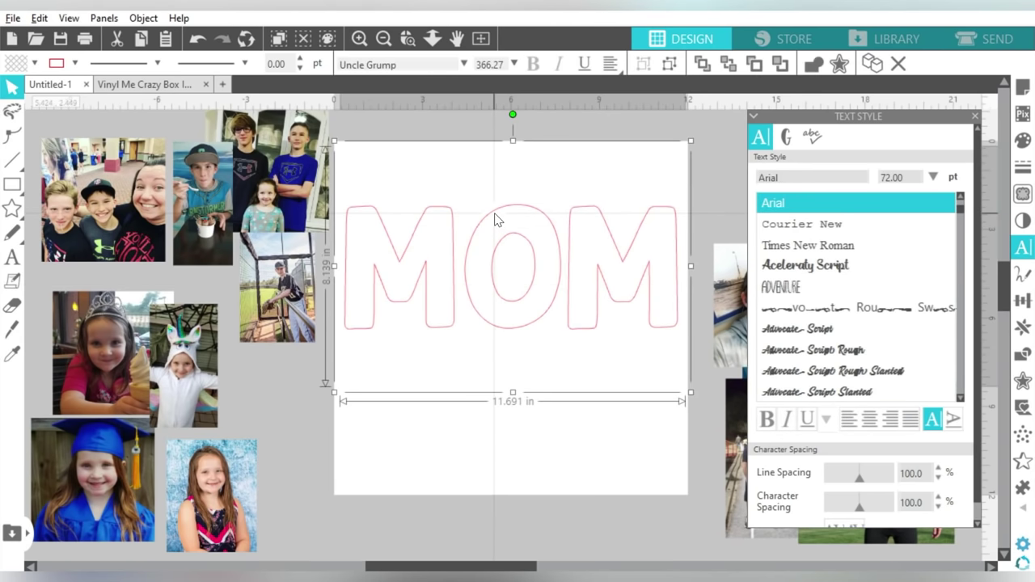
{"action": "right_click", "coordinate": [494, 218]}
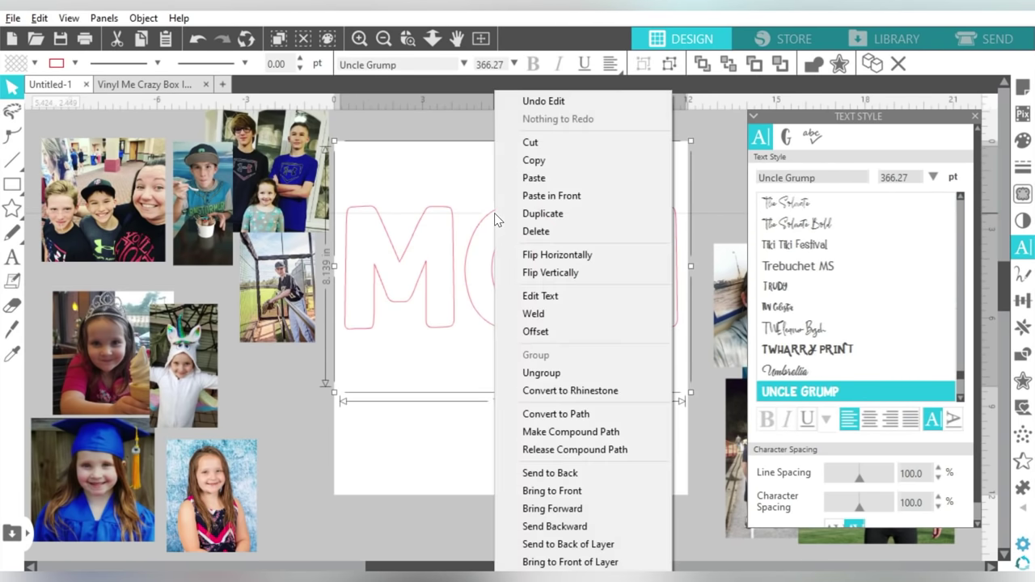
{"action": "left_click", "coordinate": [537, 372]}
{"action": "left_click", "coordinate": [430, 376]}
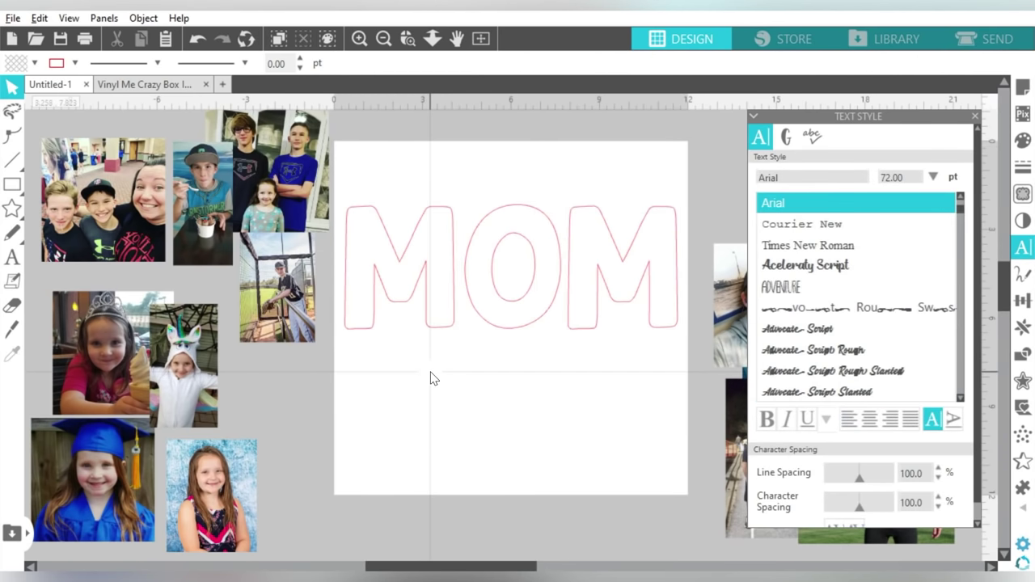
- Select all three letters and duplicate them as a second MOM below
{"action": "left_click_drag", "start_coordinate": [401, 386], "coordinate": [628, 224]}
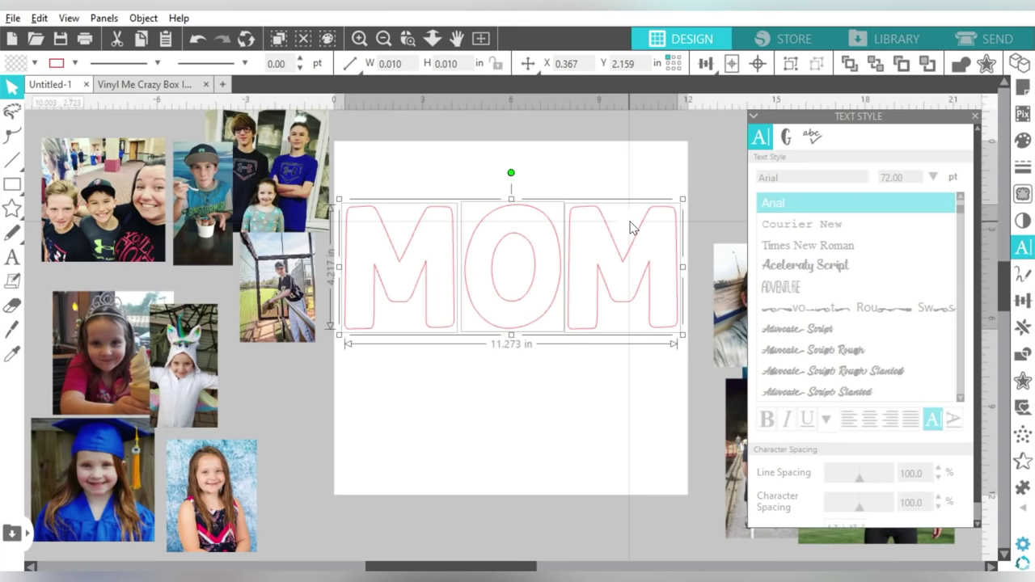
{"action": "key", "text": "i"}
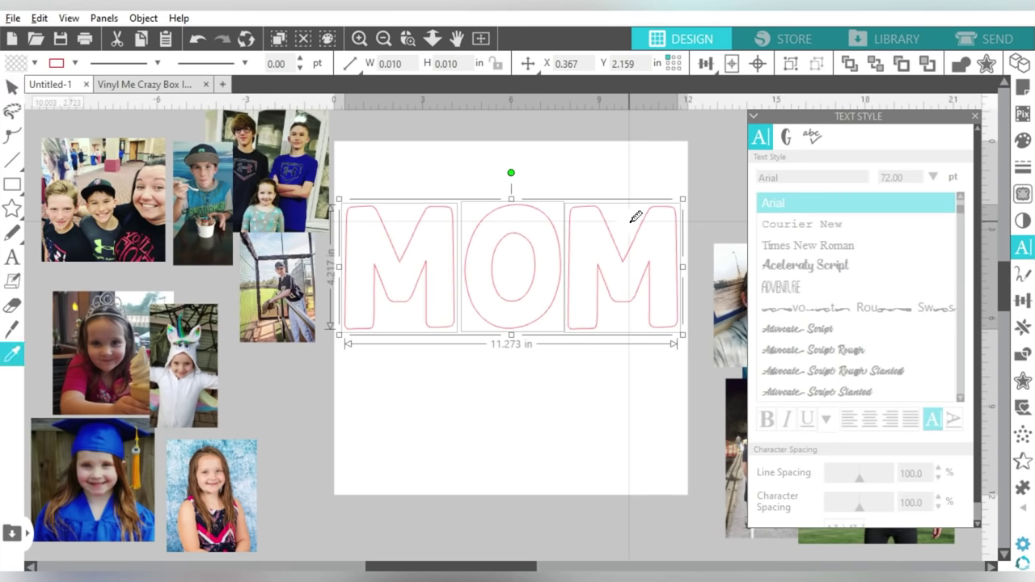
{"action": "key", "text": "ctrl+d"}
{"action": "key", "text": "v"}
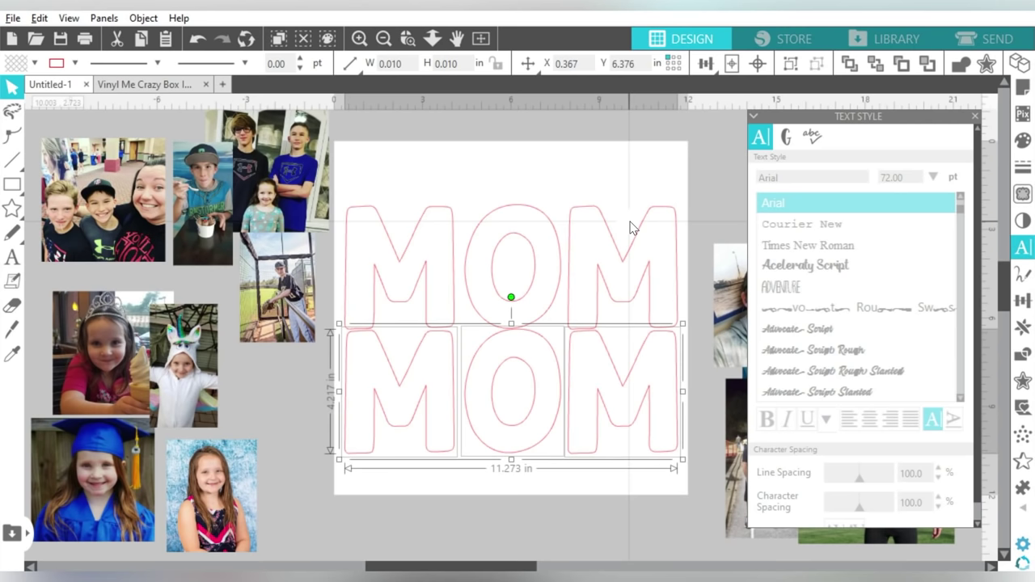
{"action": "left_click", "coordinate": [443, 140]}
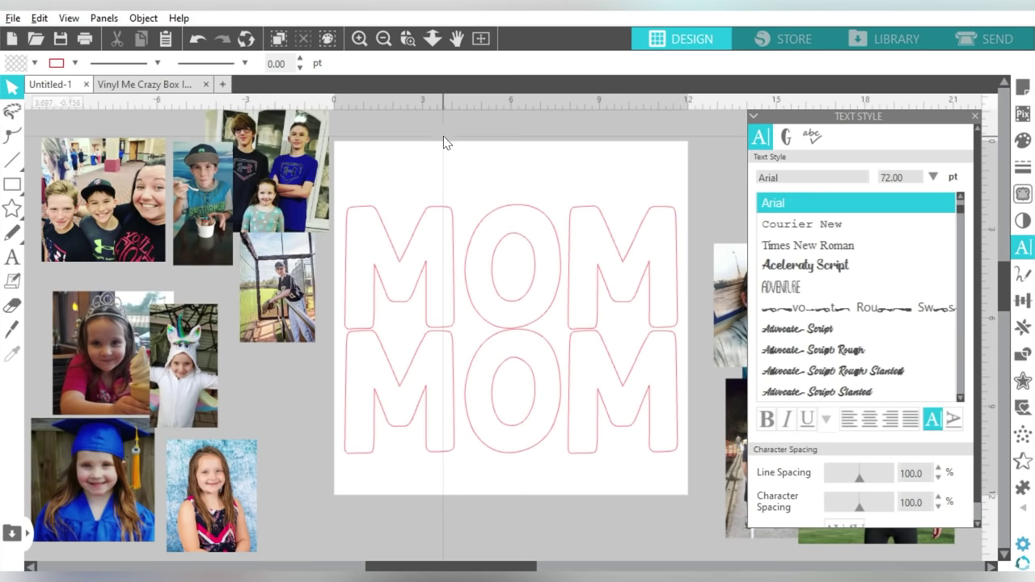
- Try copying the lower-left M, then delete the entire lower MOM row
{"action": "left_click", "coordinate": [349, 370]}
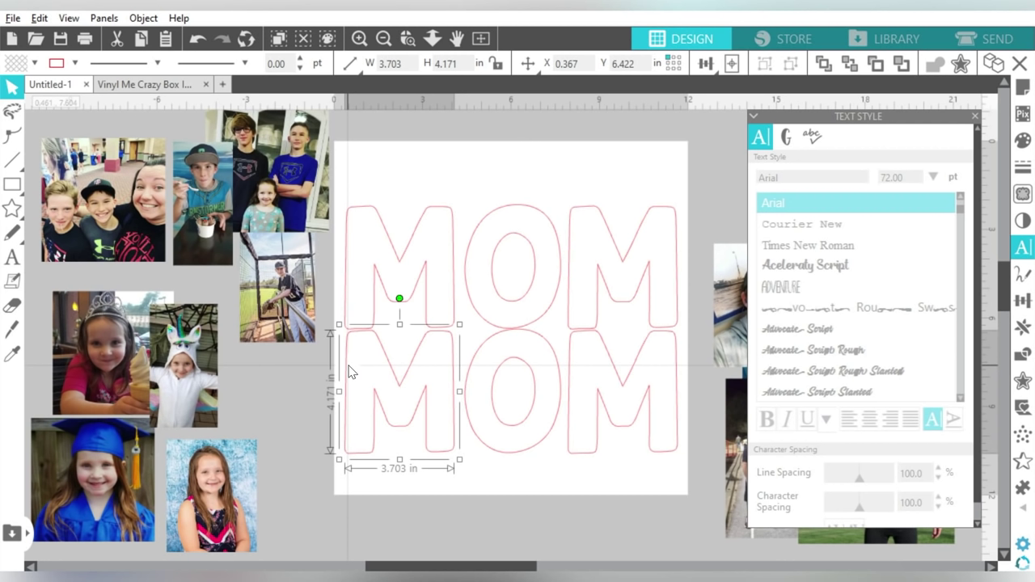
{"action": "key", "text": "i"}
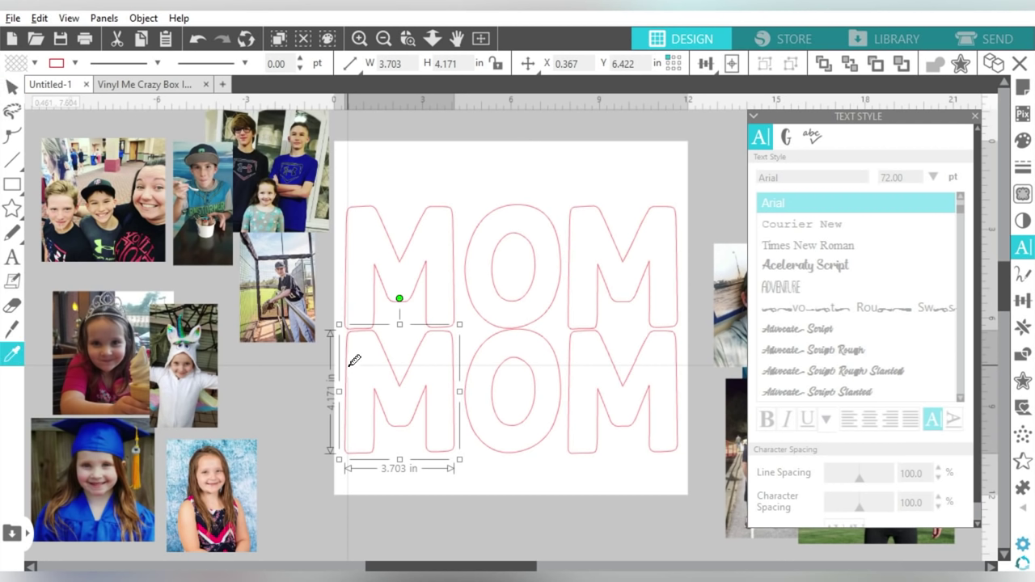
{"action": "key", "text": "Tab"}
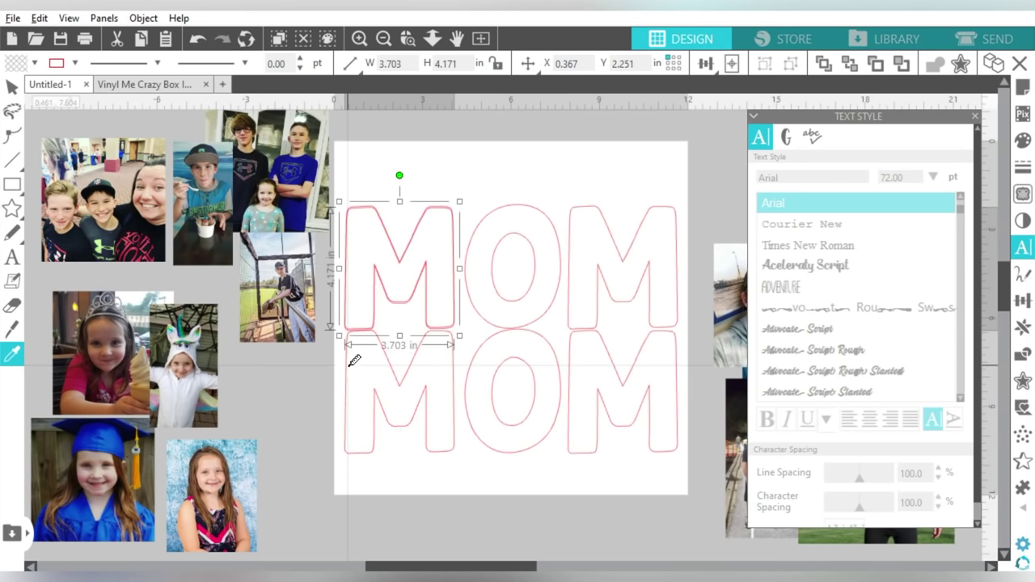
{"action": "key", "text": "v"}
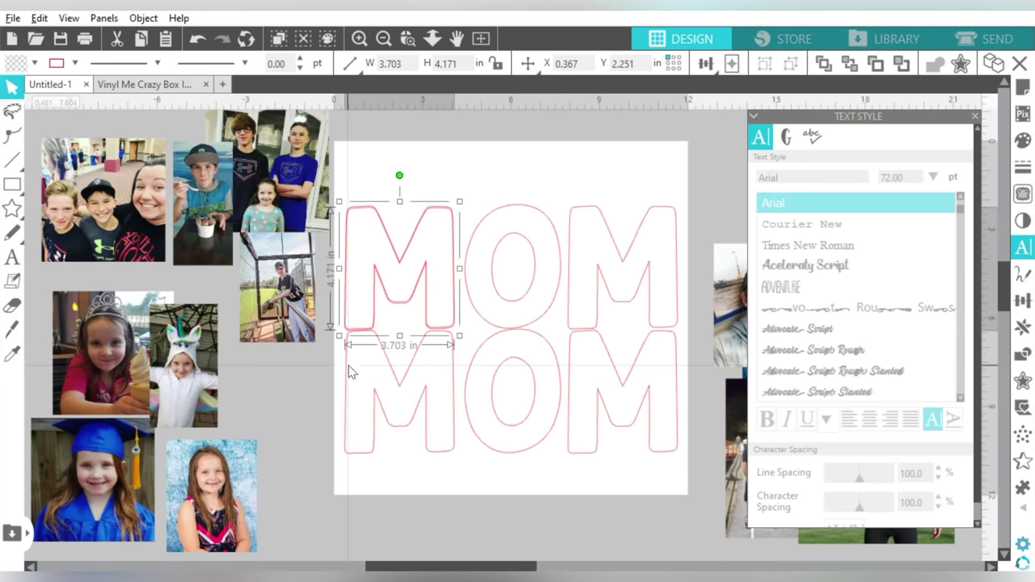
{"action": "key", "text": "Escape"}
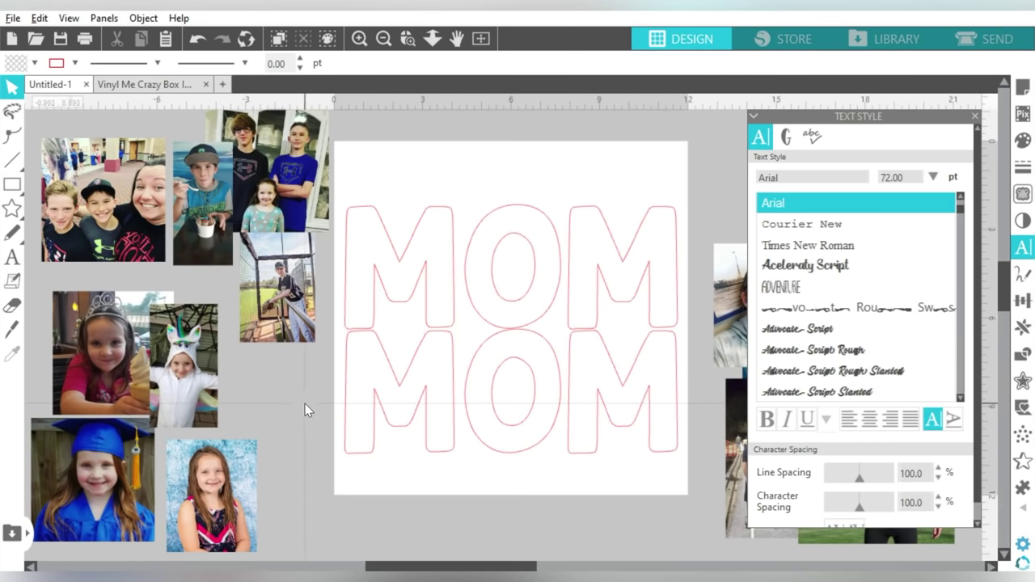
{"action": "left_click_drag", "start_coordinate": [305, 410], "coordinate": [603, 425]}
{"action": "key", "text": "Delete"}
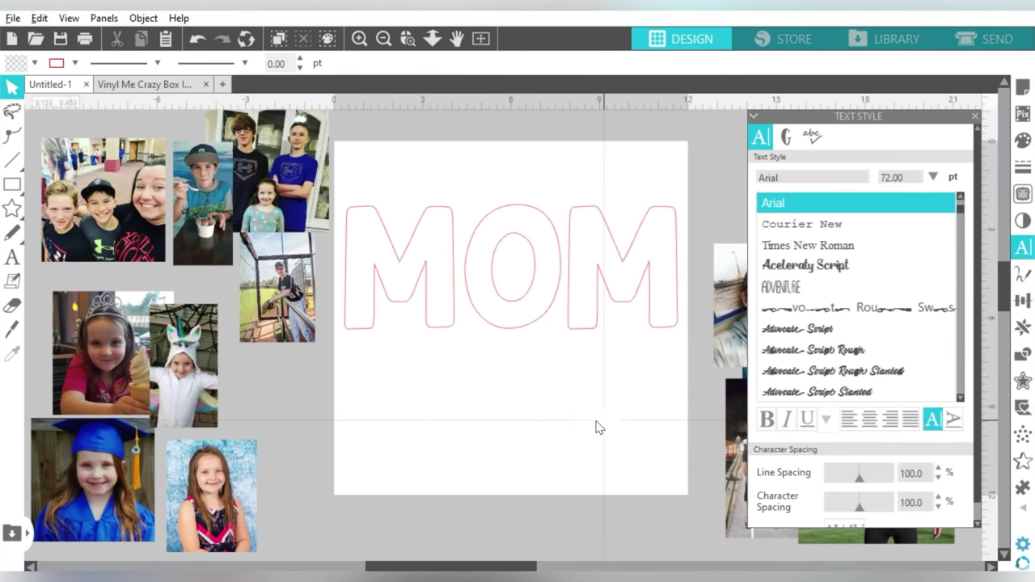
- Duplicate the left M and the O to start rebuilding the lower row
{"action": "left_click_drag", "start_coordinate": [427, 381], "coordinate": [446, 323]}
{"action": "key", "text": "i"}
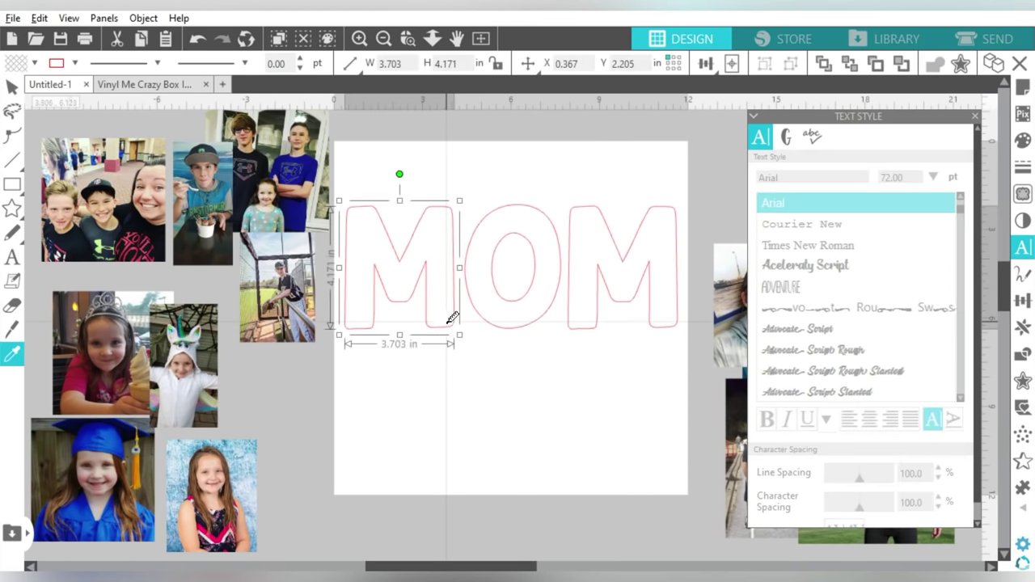
{"action": "key", "text": "ctrl+d"}
{"action": "left_click", "coordinate": [520, 239]}
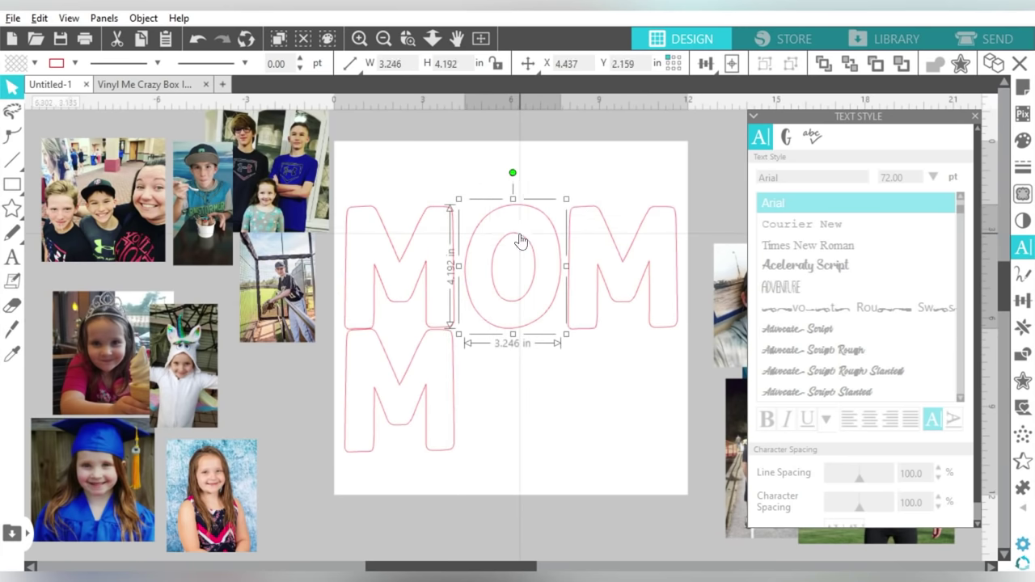
{"action": "key", "text": "ctrl+d"}
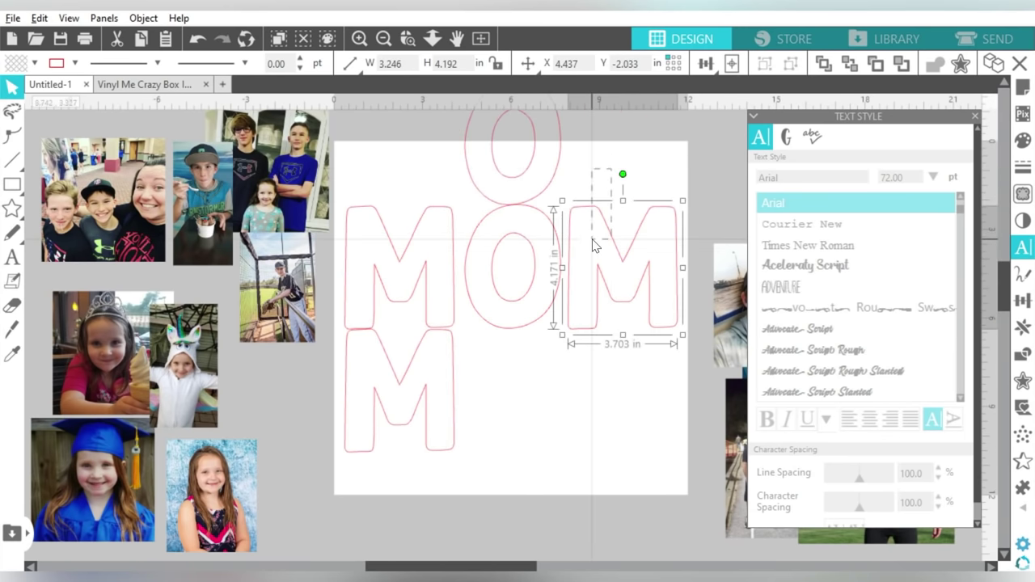
{"action": "key", "text": "ctrl+d"}
{"action": "left_click", "coordinate": [601, 173]}
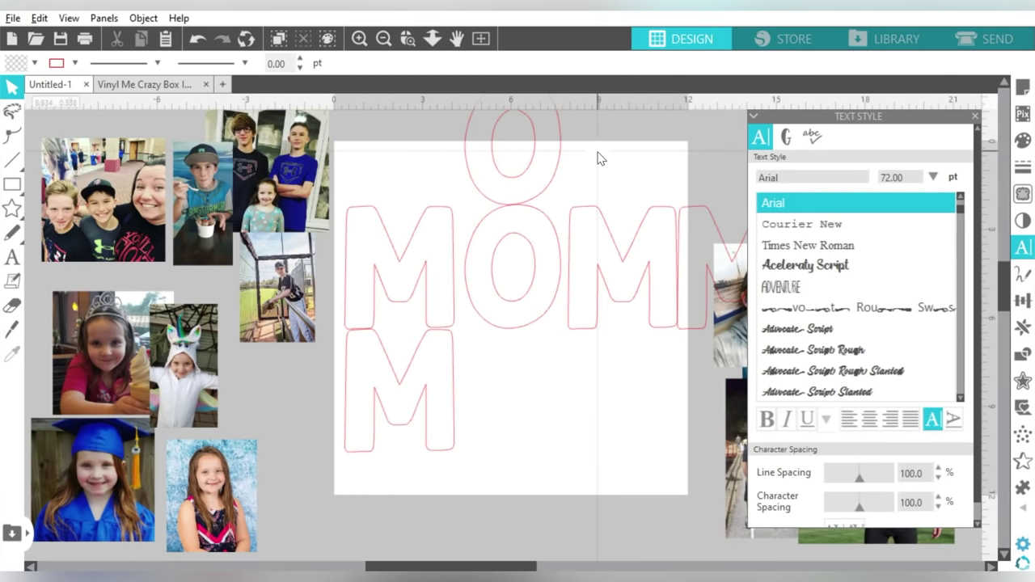
- Undo the extra copies and redo the O and right M to complete the lower MOM
{"action": "key", "text": "ctrl+z"}
{"action": "key", "text": "ctrl+z"}
{"action": "key", "text": "ctrl+z"}
{"action": "key", "text": "ctrl+z"}
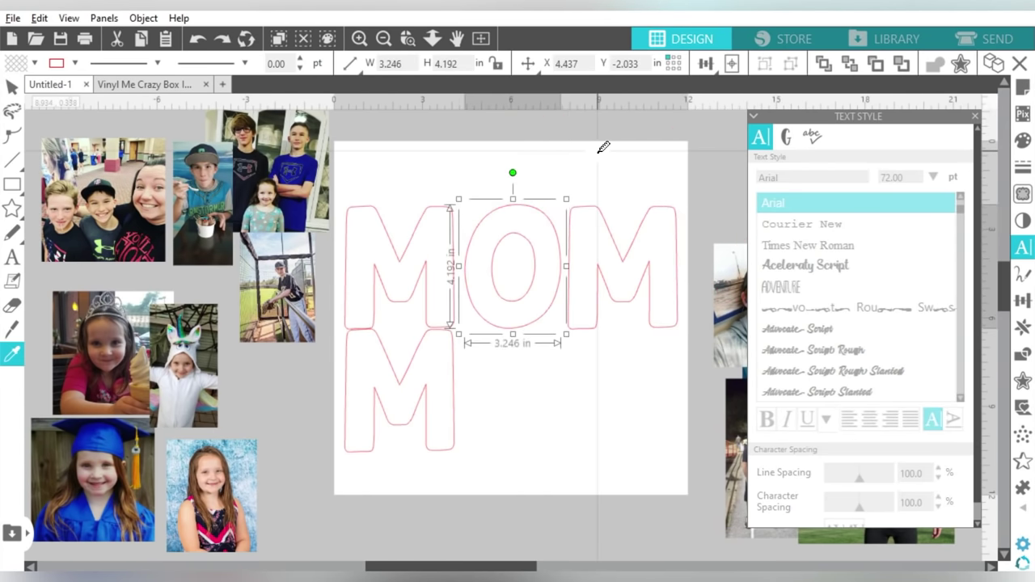
{"action": "key", "text": "ctrl+y"}
{"action": "left_click", "coordinate": [603, 168]}
{"action": "left_click", "coordinate": [588, 234]}
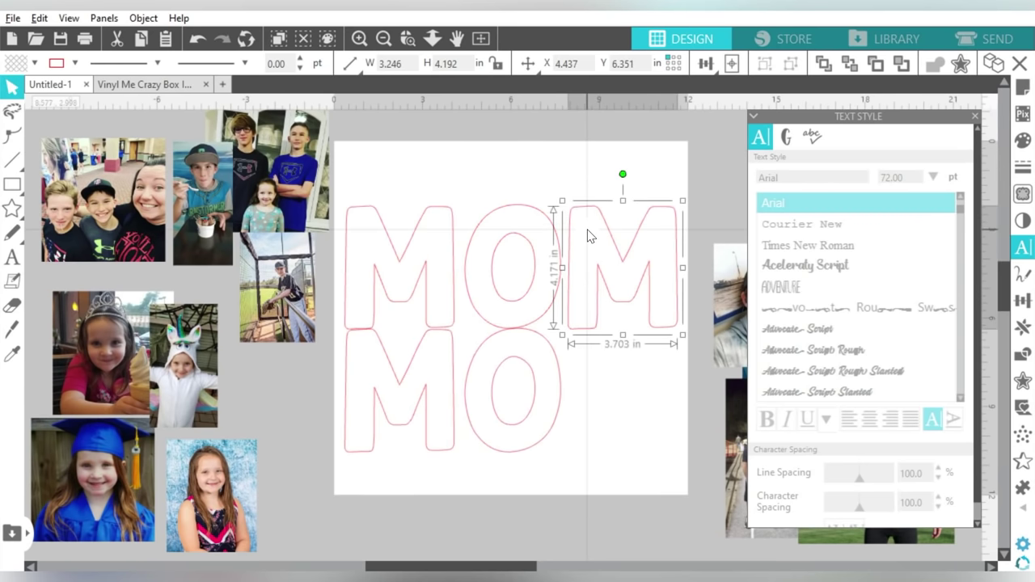
{"action": "key", "text": "ctrl+y"}
{"action": "left_click", "coordinate": [545, 213]}
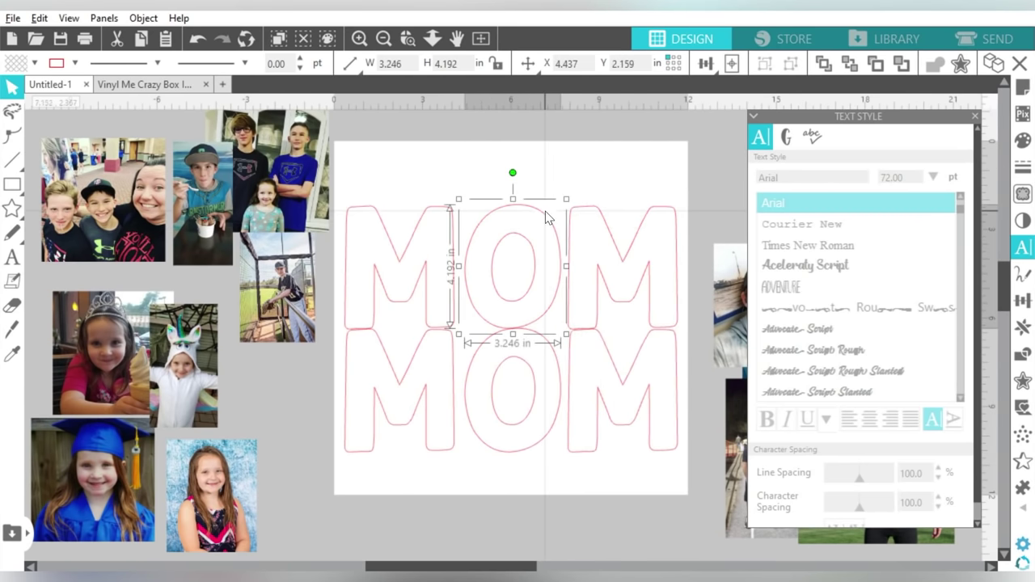
{"action": "left_click", "coordinate": [544, 185]}
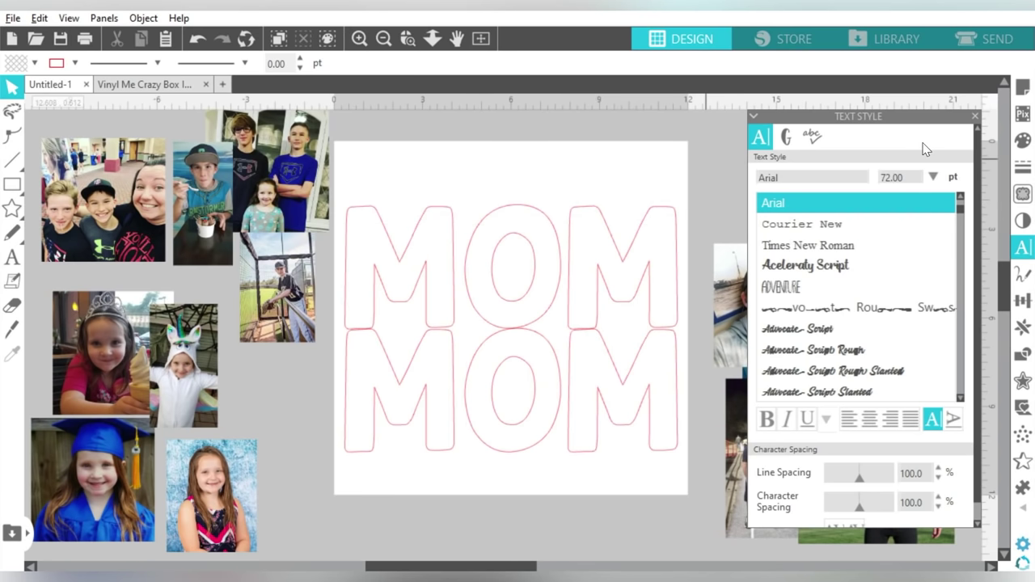
- Close Text Style, then bring all six letters of both MOM rows in front of the photos
{"action": "left_click", "coordinate": [976, 116]}
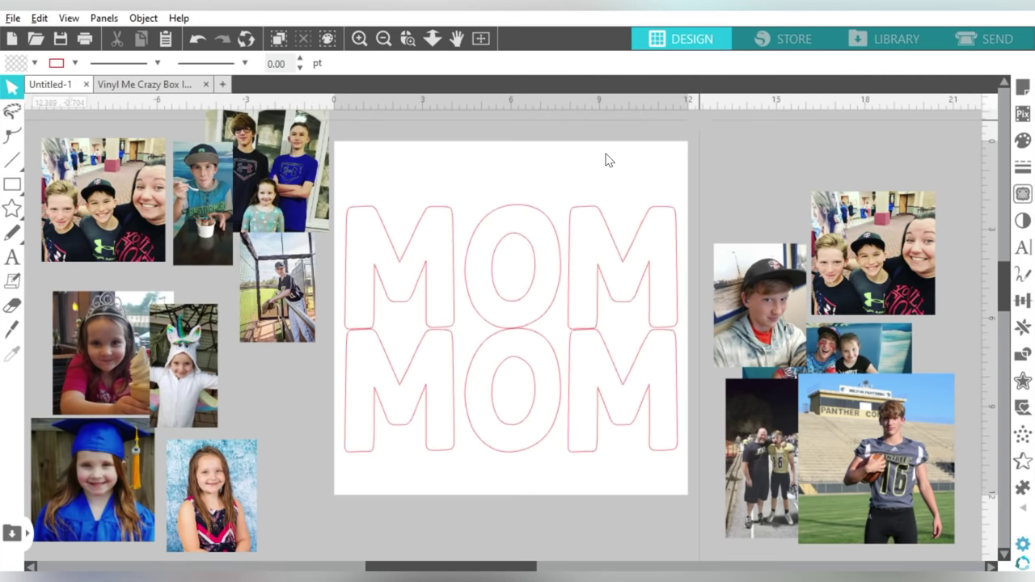
{"action": "left_click_drag", "start_coordinate": [384, 167], "coordinate": [644, 415]}
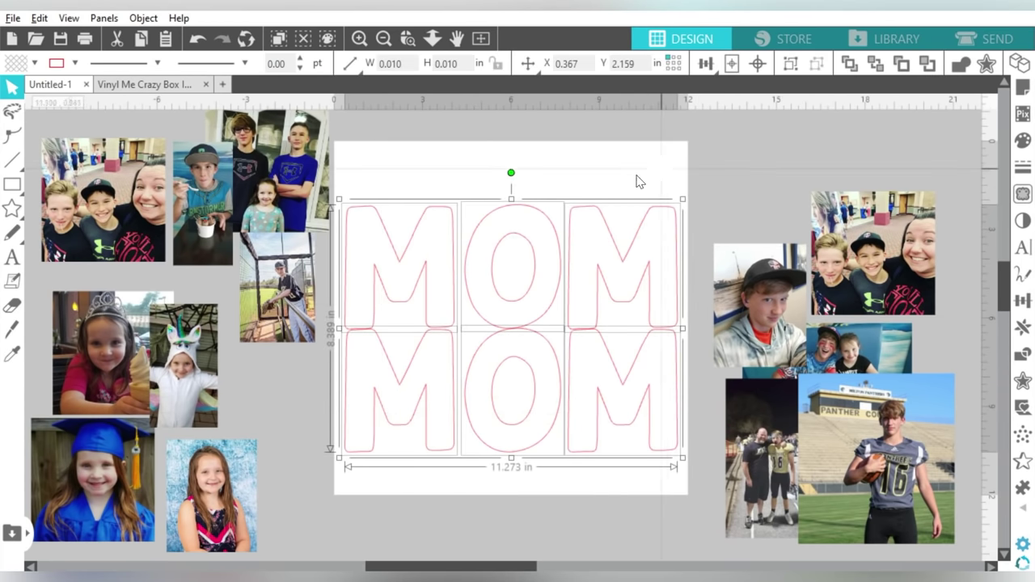
{"action": "right_click", "coordinate": [587, 212]}
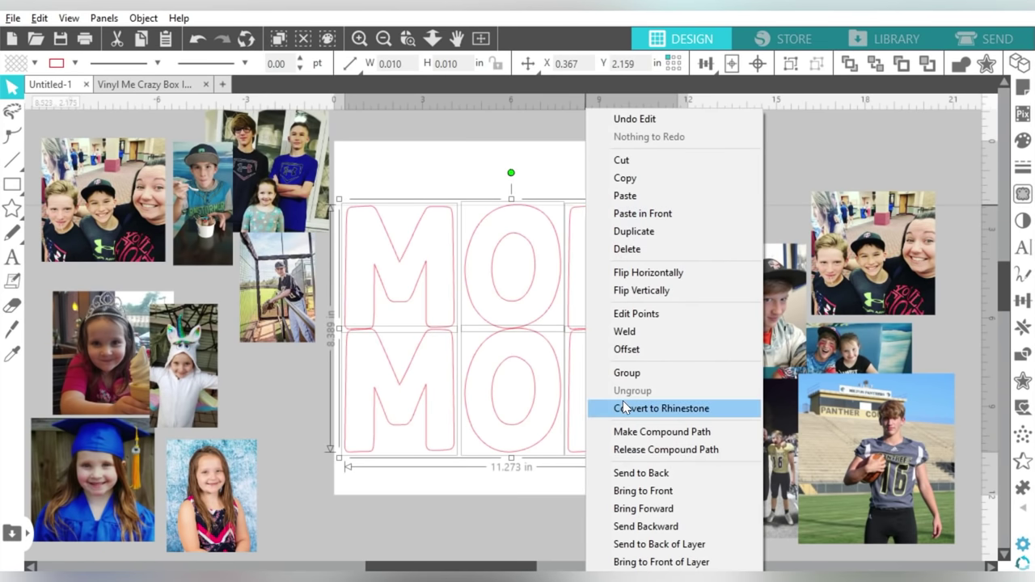
{"action": "left_click", "coordinate": [628, 491]}
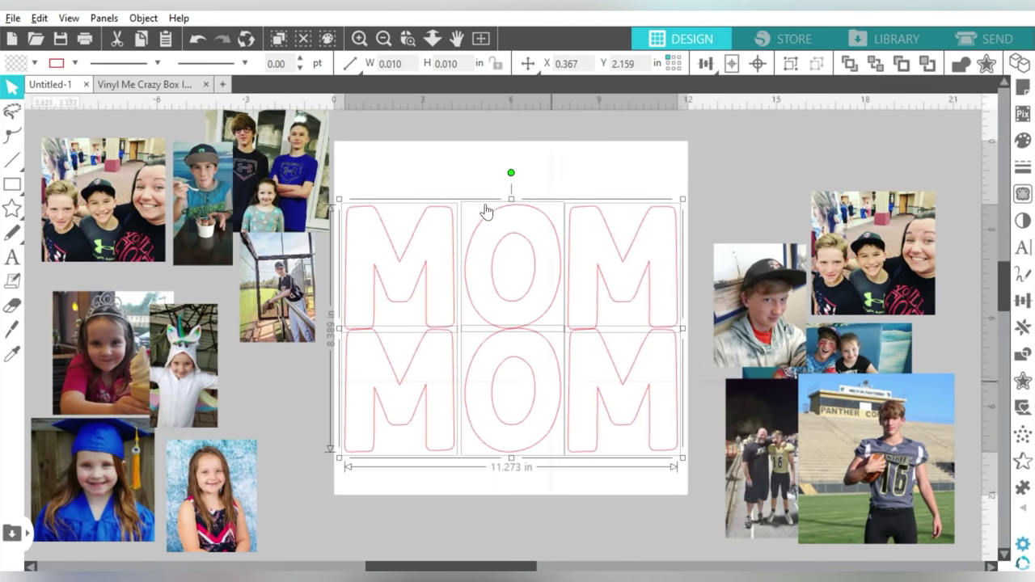
{"action": "left_click", "coordinate": [455, 162]}
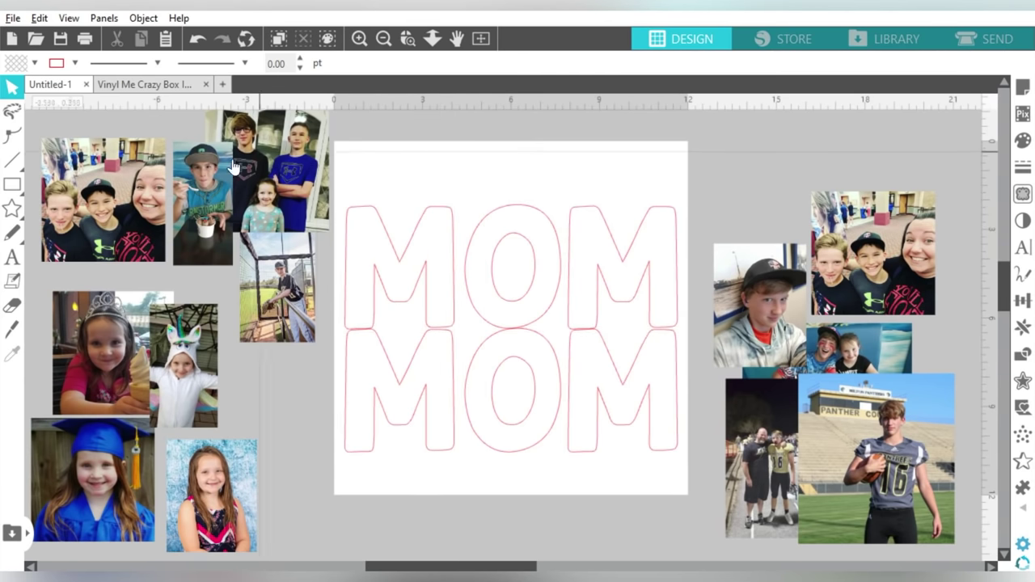
- Move the family selfie onto the top-left M and shrink it to fit
{"action": "left_click_drag", "start_coordinate": [123, 180], "coordinate": [410, 228]}
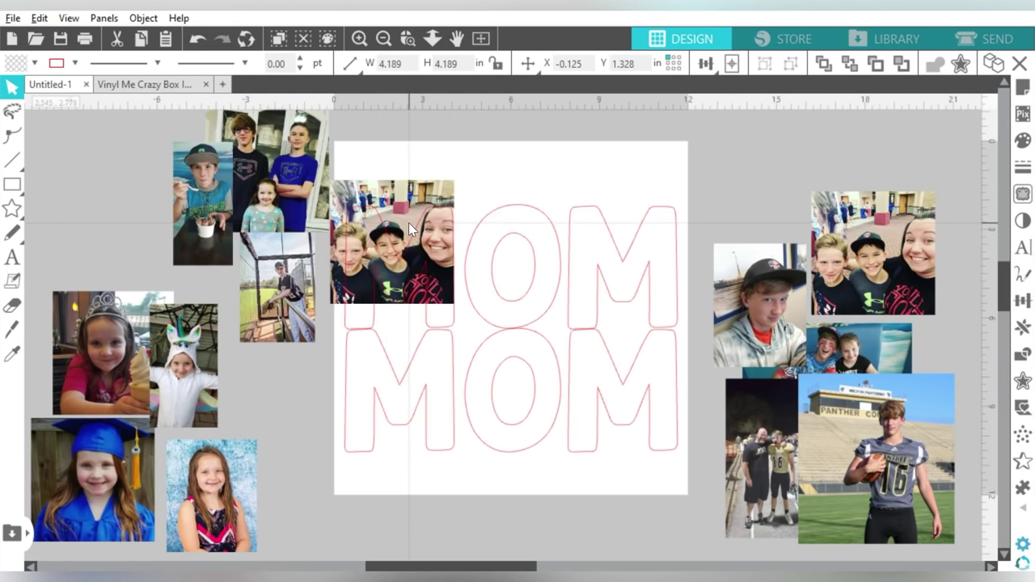
{"action": "left_click_drag", "start_coordinate": [323, 175], "coordinate": [364, 214]}
{"action": "left_click_drag", "start_coordinate": [419, 253], "coordinate": [419, 234]}
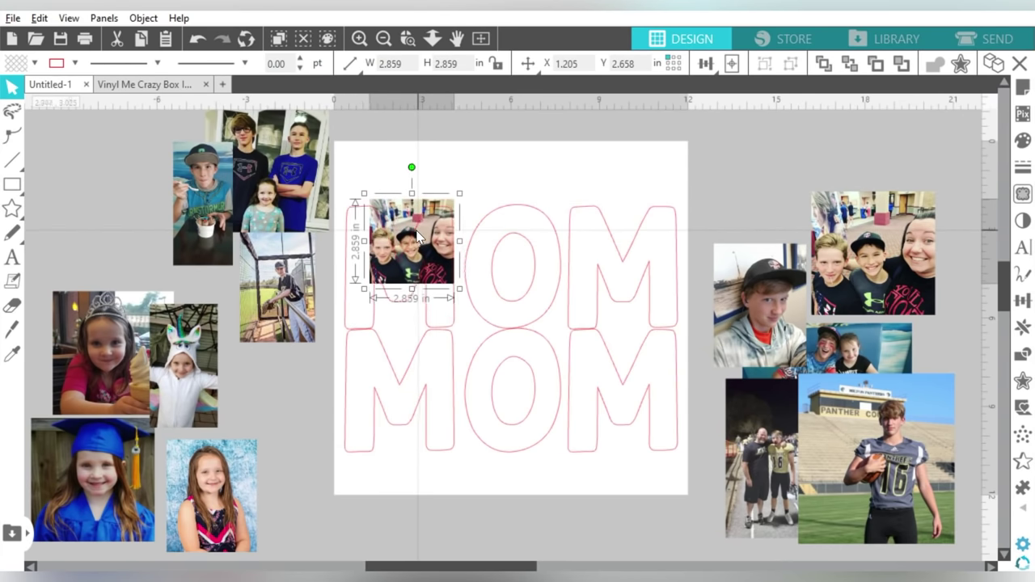
{"action": "left_click_drag", "start_coordinate": [364, 194], "coordinate": [374, 203]}
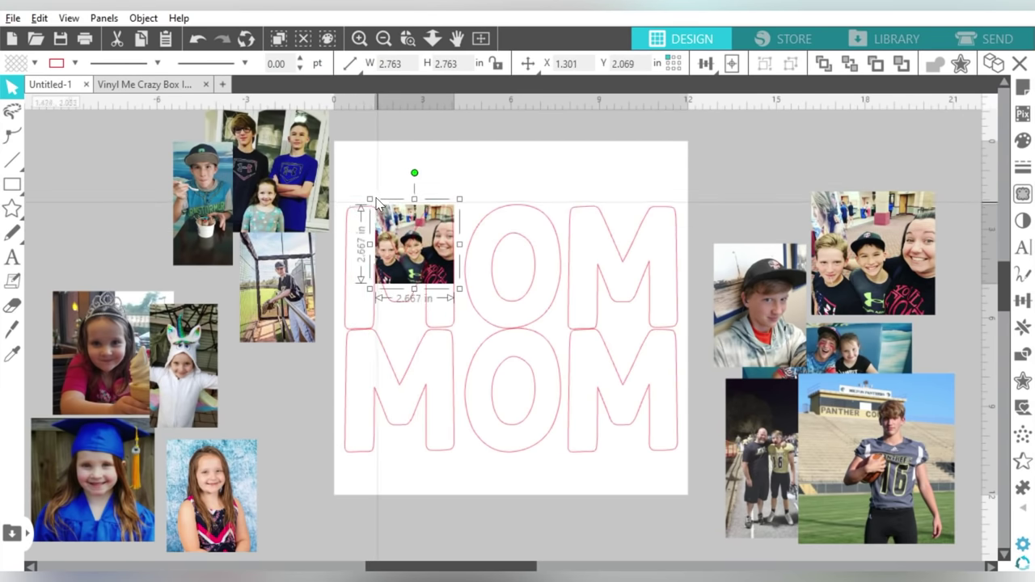
- Zoom in and fine-tune the selfie to 2.370 in square, nudged upward
{"action": "left_click", "coordinate": [407, 38]}
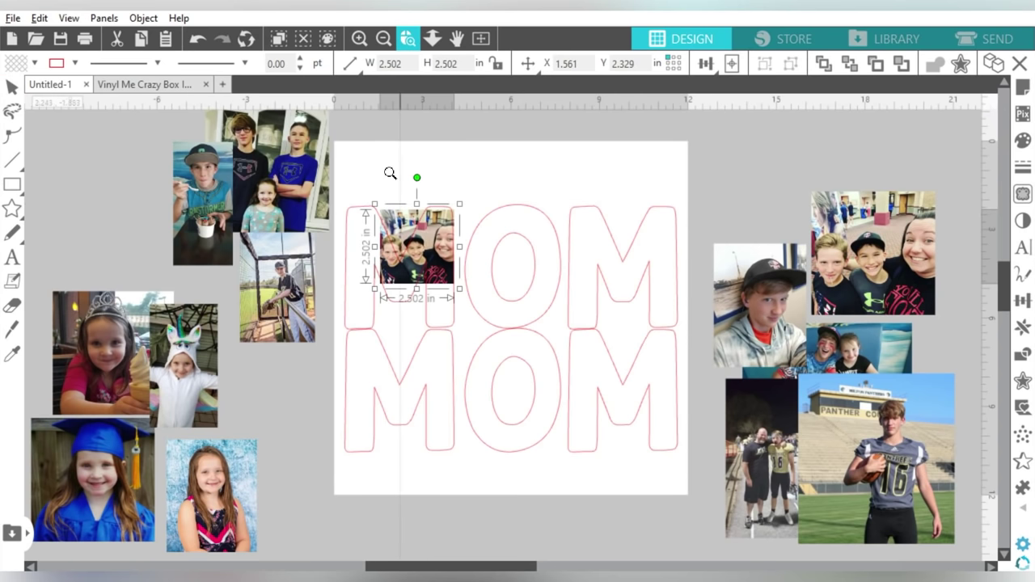
{"action": "left_click", "coordinate": [508, 293]}
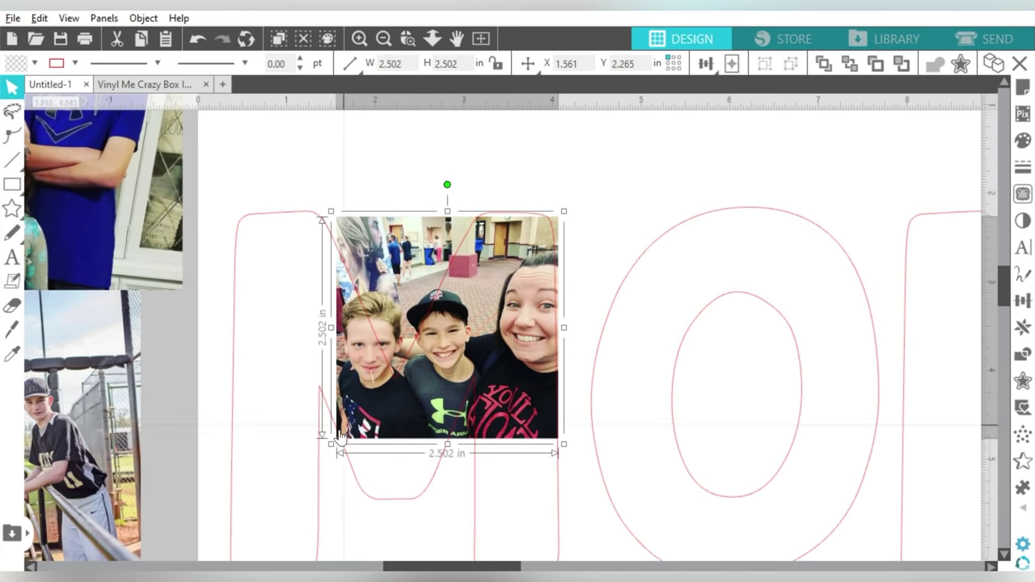
{"action": "left_click_drag", "start_coordinate": [332, 443], "coordinate": [352, 445]}
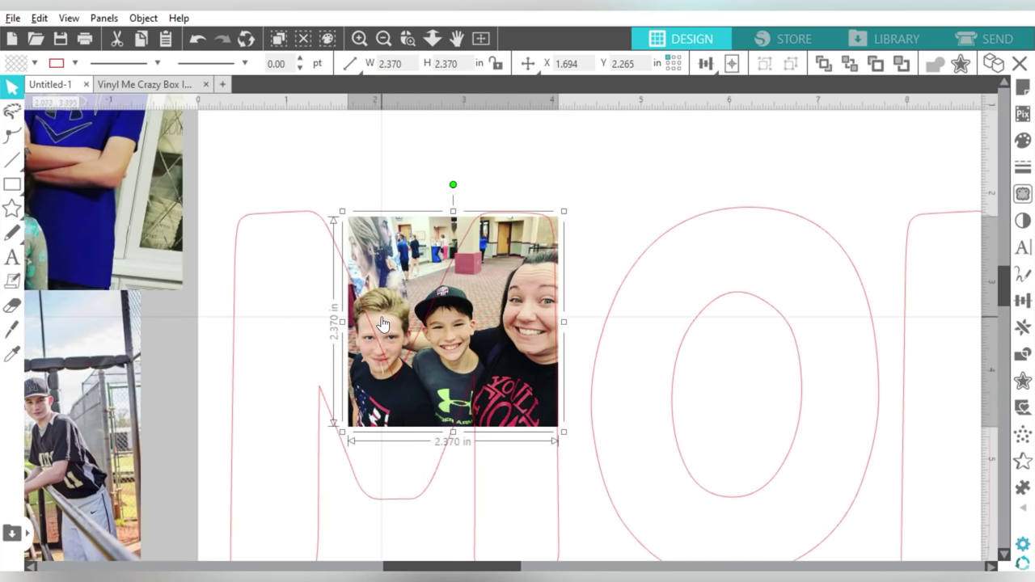
{"action": "left_click_drag", "start_coordinate": [381, 316], "coordinate": [382, 316]}
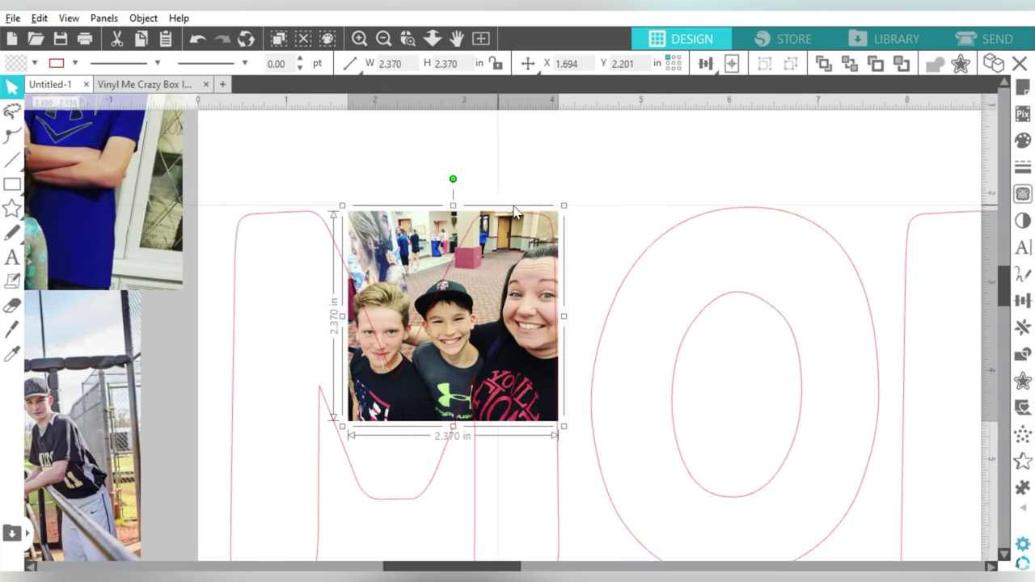
{"action": "left_click", "coordinate": [382, 39]}
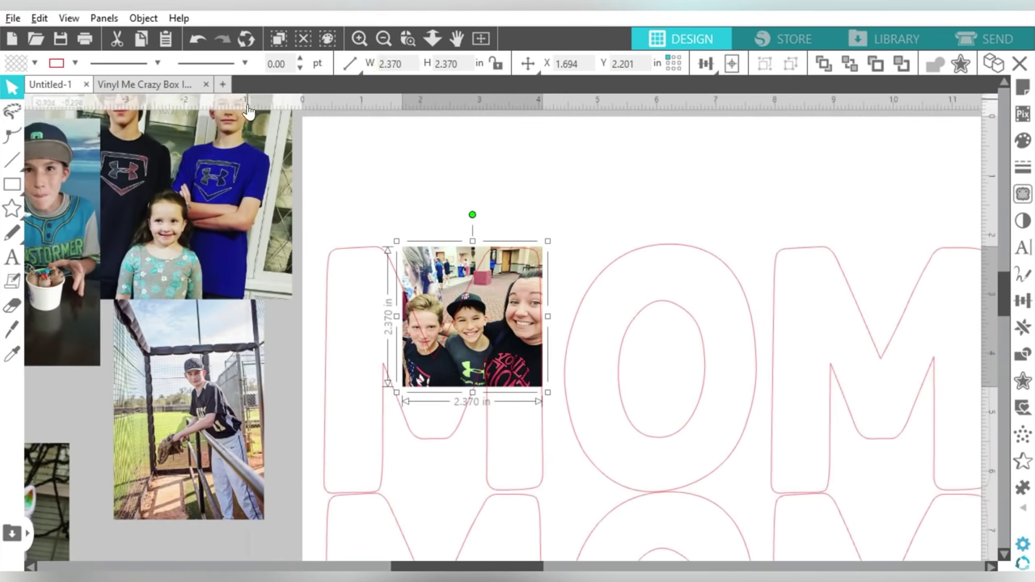
- Place the three-kids photo on the mat, shrink it and nudge it into position
{"action": "left_click_drag", "start_coordinate": [249, 111], "coordinate": [357, 326]}
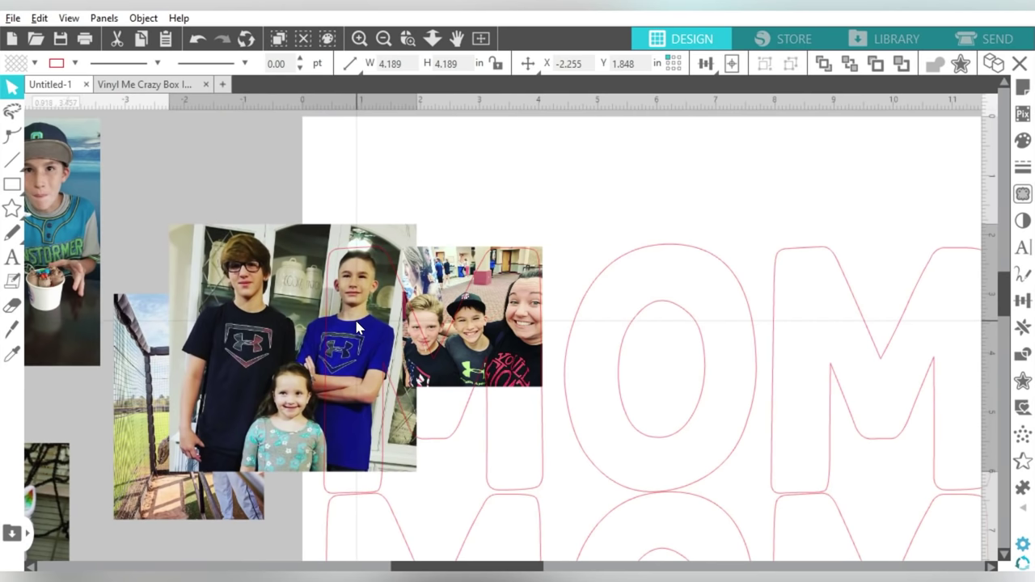
{"action": "left_click", "coordinate": [355, 327]}
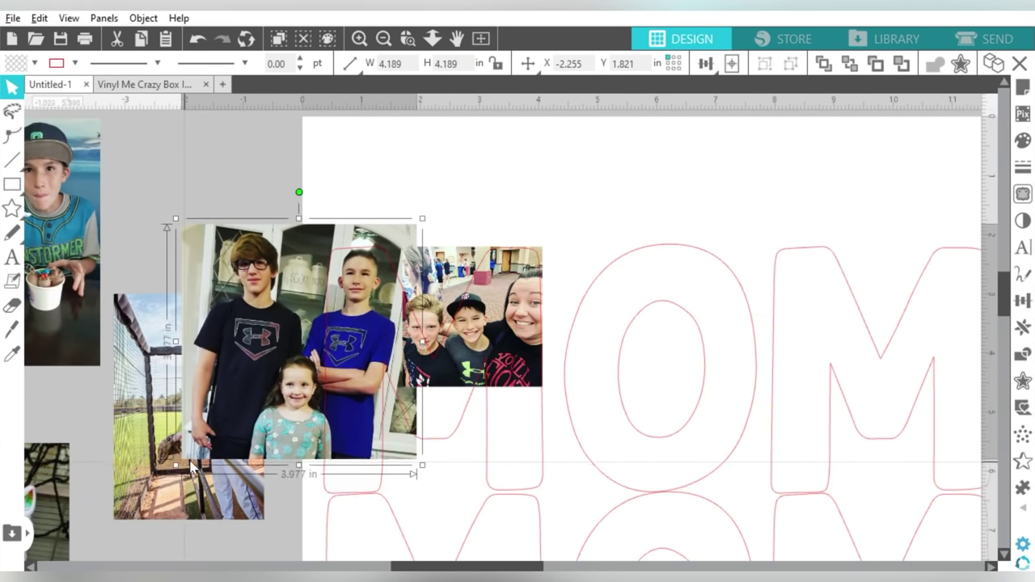
{"action": "left_click_drag", "start_coordinate": [163, 475], "coordinate": [211, 431]}
{"action": "left_click_drag", "start_coordinate": [331, 315], "coordinate": [347, 297]}
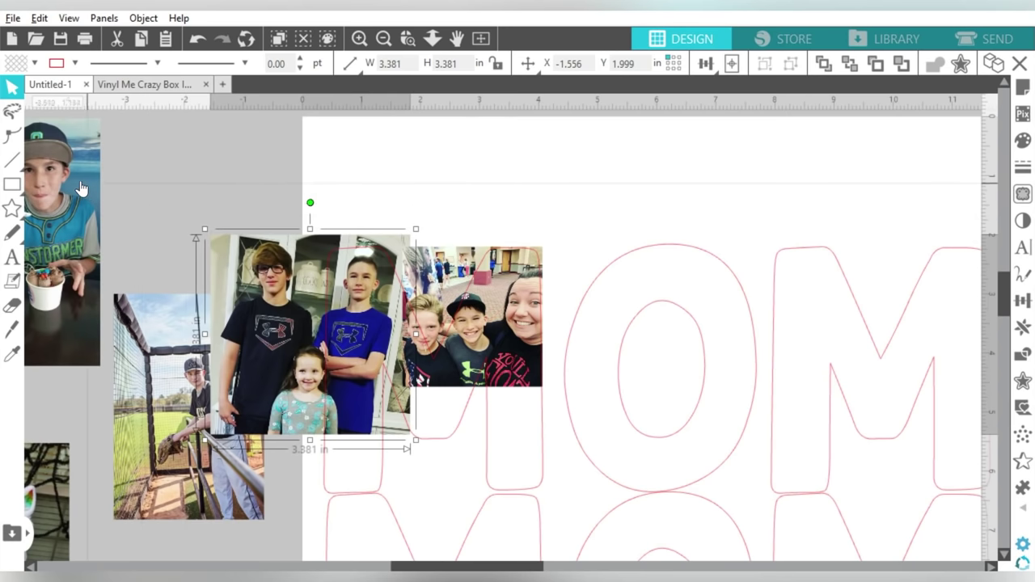
- Add the ice-cream boy photo, shrink it, position it and bring it to front
{"action": "mouse_move", "coordinate": [72, 182]}
{"action": "left_mouse_down"}
{"action": "mouse_move", "coordinate": [573, 406]}
{"action": "mouse_move", "coordinate": [555, 429]}
{"action": "left_mouse_up"}
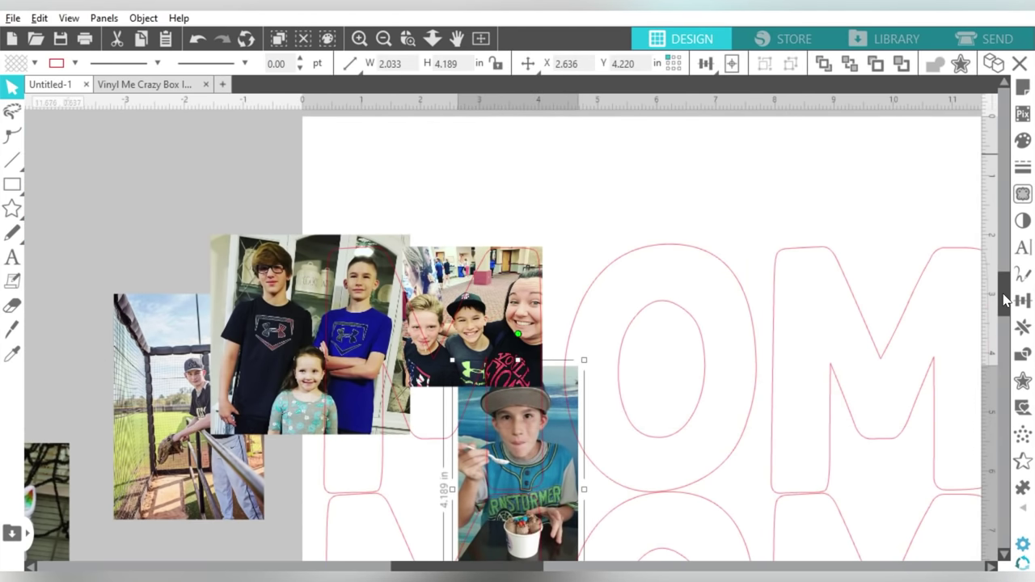
{"action": "left_click_drag", "start_coordinate": [1005, 300], "coordinate": [1002, 324]}
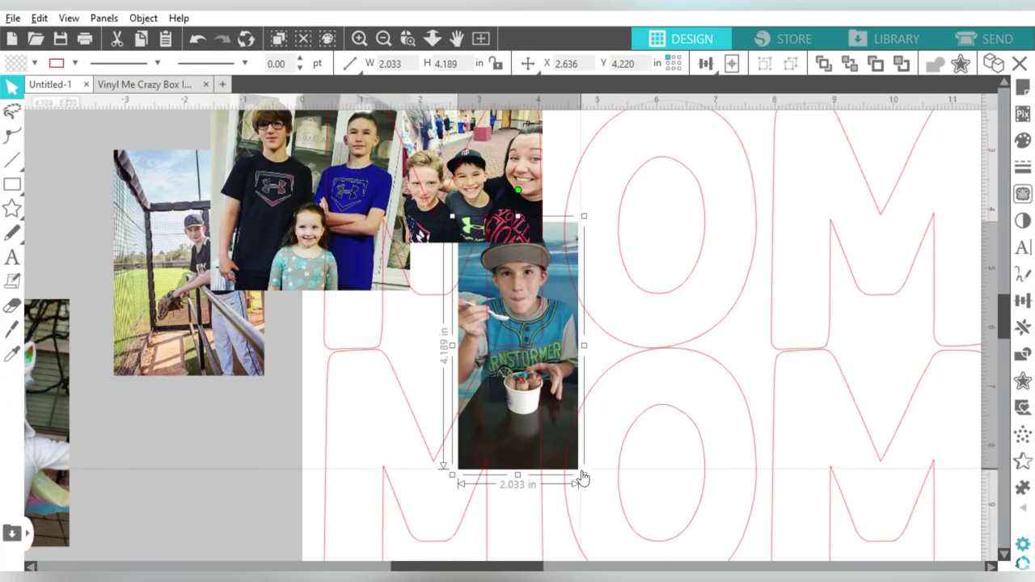
{"action": "left_click_drag", "start_coordinate": [582, 477], "coordinate": [550, 409]}
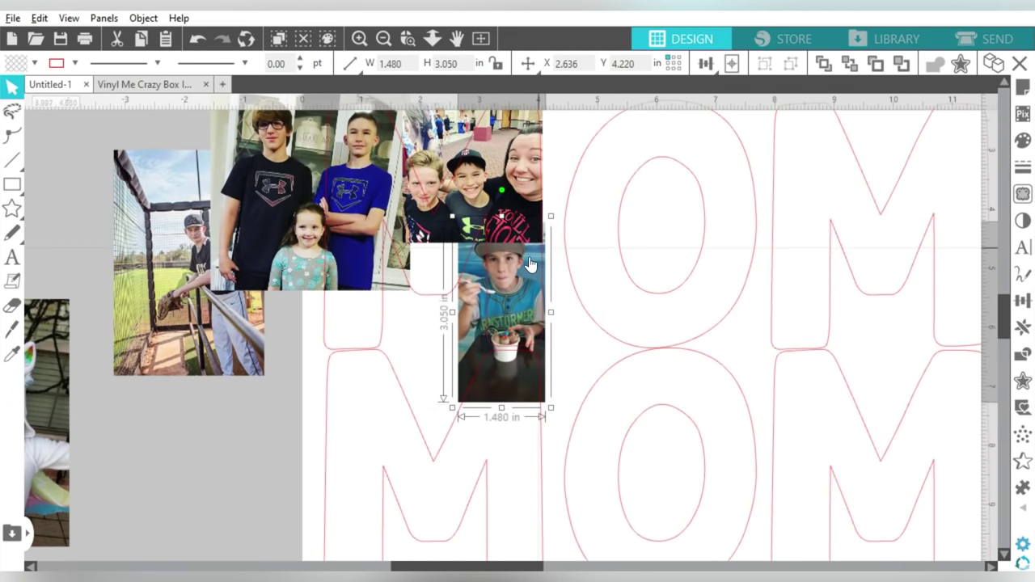
{"action": "left_click_drag", "start_coordinate": [529, 264], "coordinate": [532, 291]}
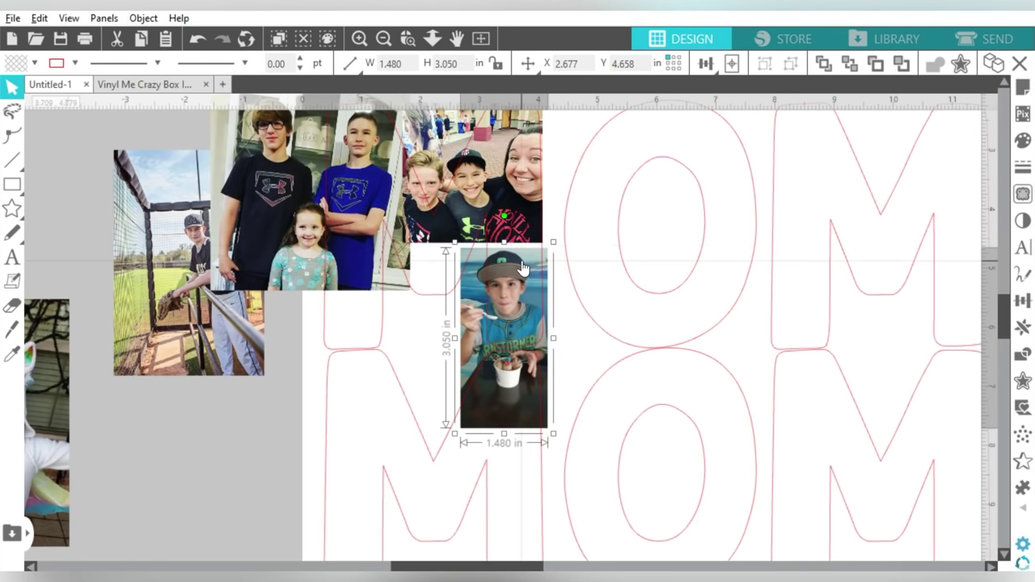
{"action": "left_click_drag", "start_coordinate": [521, 260], "coordinate": [521, 244]}
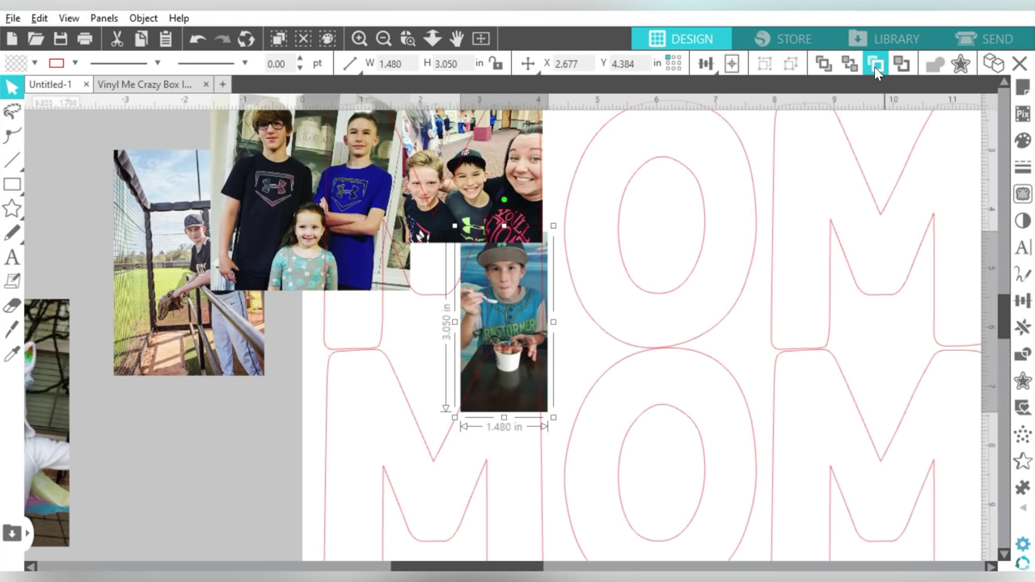
{"action": "left_click", "coordinate": [876, 71]}
- Shrink and fine-tune the ice-cream photo, then move the three-kids photo lower
{"action": "left_click", "coordinate": [546, 228]}
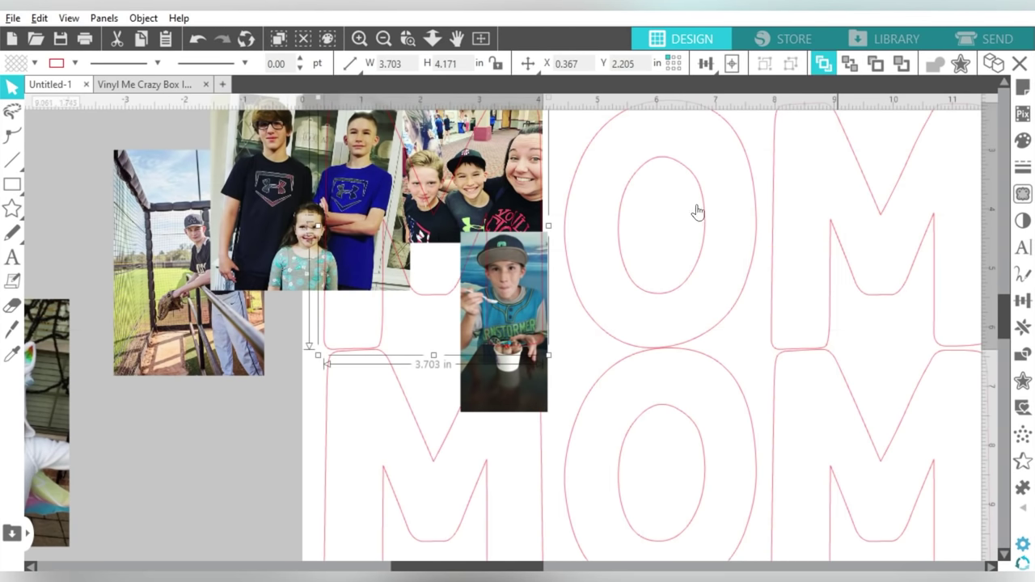
{"action": "left_click", "coordinate": [505, 323]}
{"action": "left_click_drag", "start_coordinate": [548, 412], "coordinate": [535, 383]}
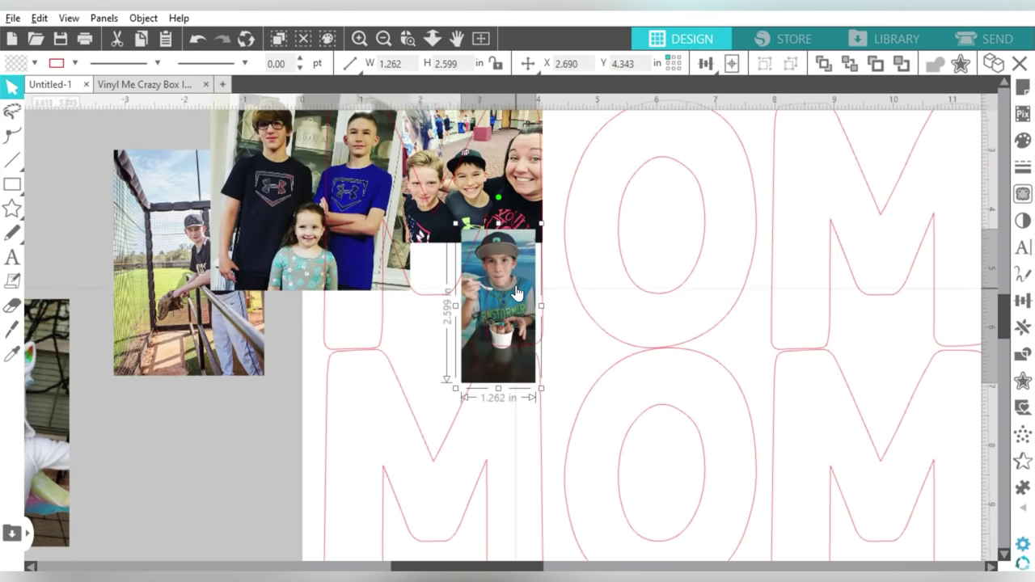
{"action": "left_click_drag", "start_coordinate": [517, 293], "coordinate": [529, 292]}
{"action": "left_click_drag", "start_coordinate": [472, 380], "coordinate": [480, 366]}
{"action": "key", "text": "Escape"}
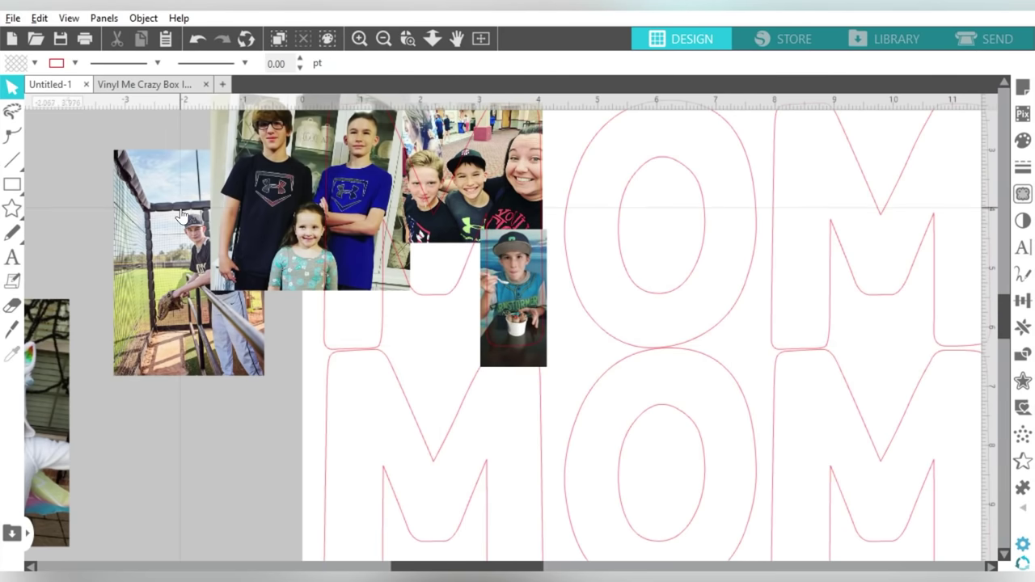
{"action": "left_click_drag", "start_coordinate": [360, 153], "coordinate": [363, 269]}
{"action": "scroll", "coordinate": [363, 269], "scroll_direction": "down", "scroll_amount": 2}
- Move the baseball photo above the three-kids photo and resize it behind the selfie
{"action": "left_click_drag", "start_coordinate": [280, 267], "coordinate": [384, 194]}
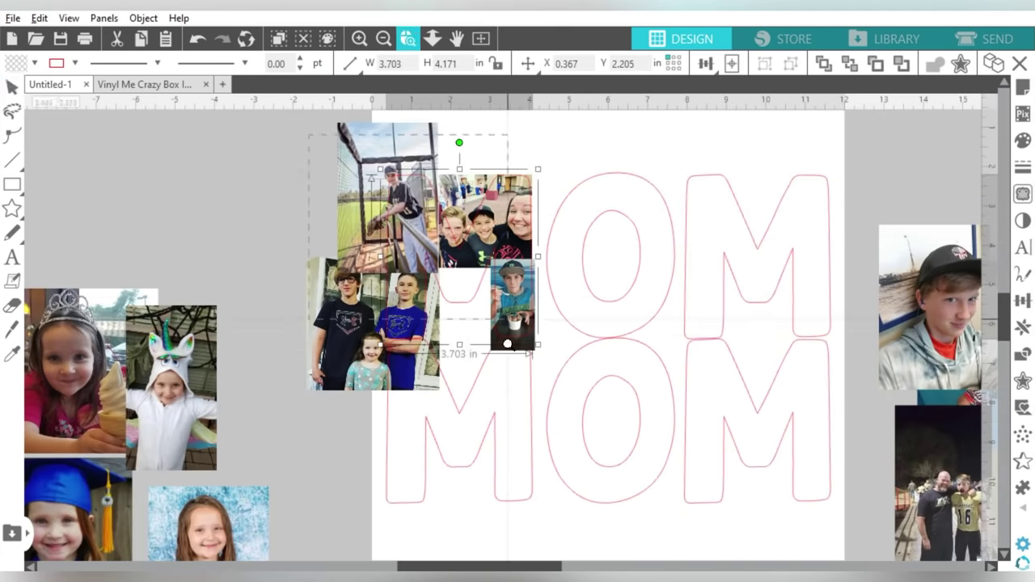
{"action": "scroll", "coordinate": [312, 198], "scroll_direction": "up", "scroll_amount": 2}
{"action": "left_click_drag", "start_coordinate": [485, 243], "coordinate": [518, 304]}
{"action": "left_click", "coordinate": [725, 188]}
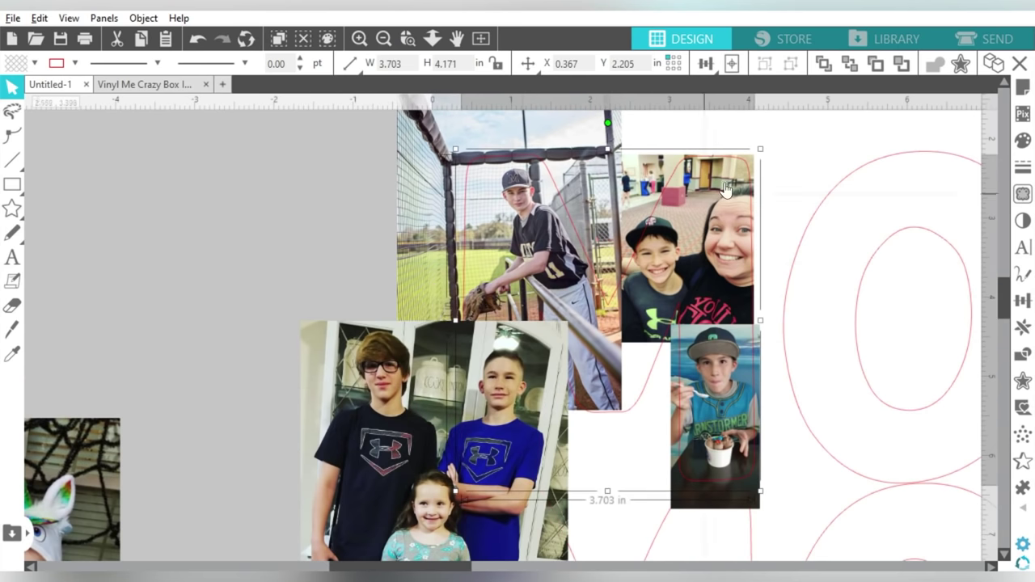
{"action": "double_click", "coordinate": [725, 188]}
{"action": "scroll", "coordinate": [594, 303], "scroll_direction": "down", "scroll_amount": 2}
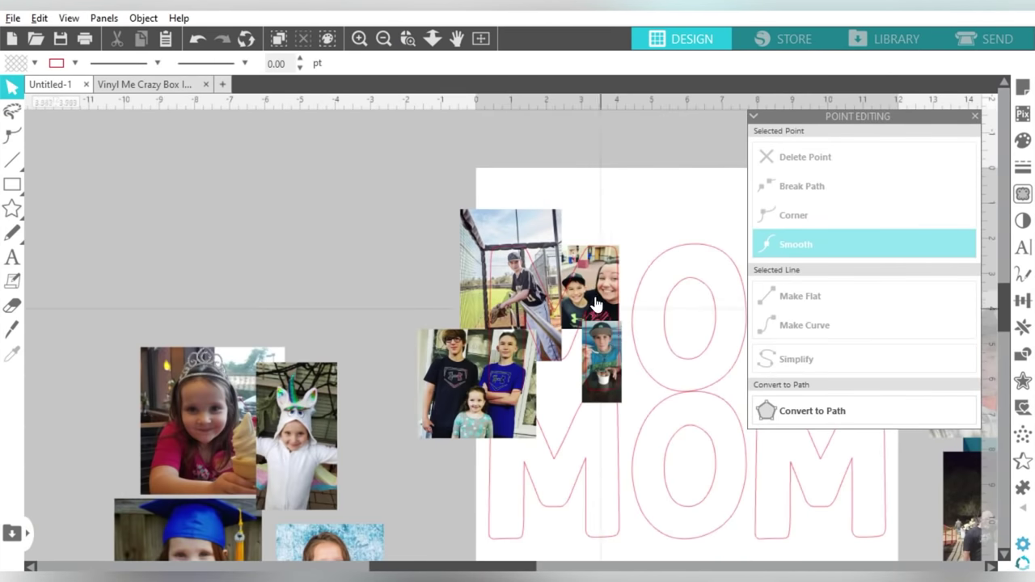
{"action": "left_click", "coordinate": [594, 303]}
{"action": "left_click_drag", "start_coordinate": [561, 360], "coordinate": [579, 387]}
{"action": "double_click", "coordinate": [592, 263]}
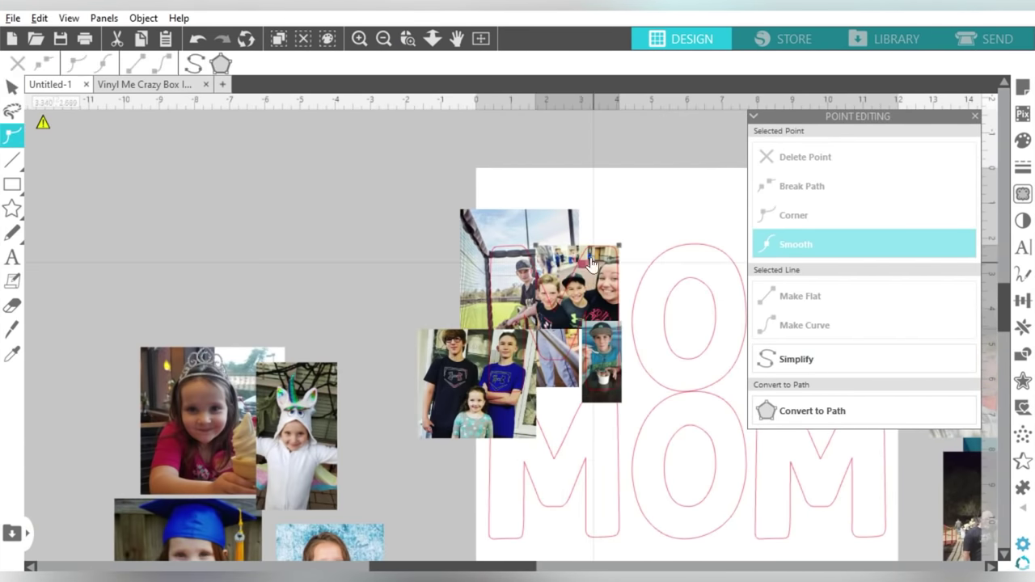
{"action": "left_click", "coordinate": [502, 267]}
{"action": "left_click_drag", "start_coordinate": [451, 340], "coordinate": [455, 387]}
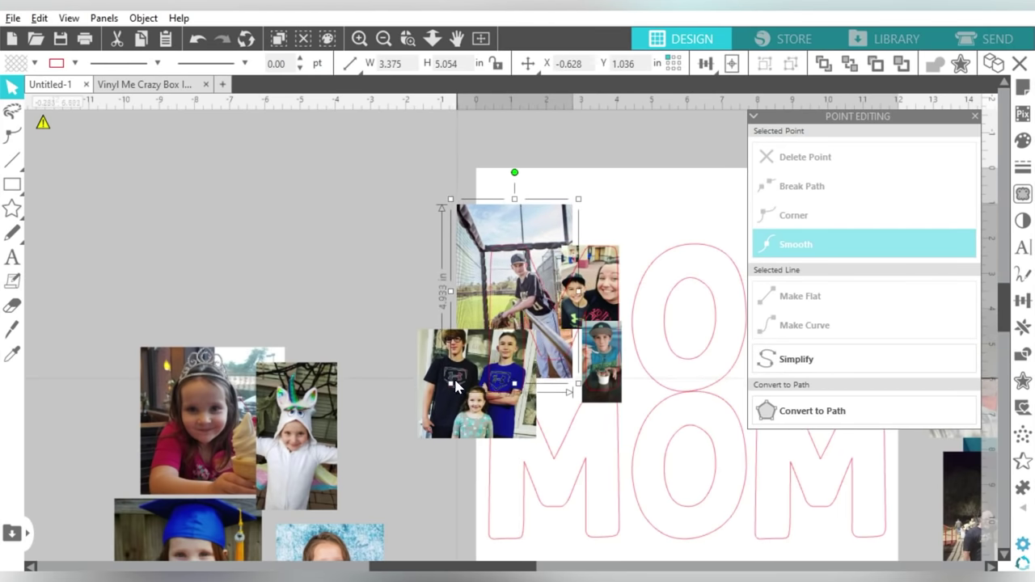
{"action": "left_click_drag", "start_coordinate": [603, 365], "coordinate": [617, 395]}
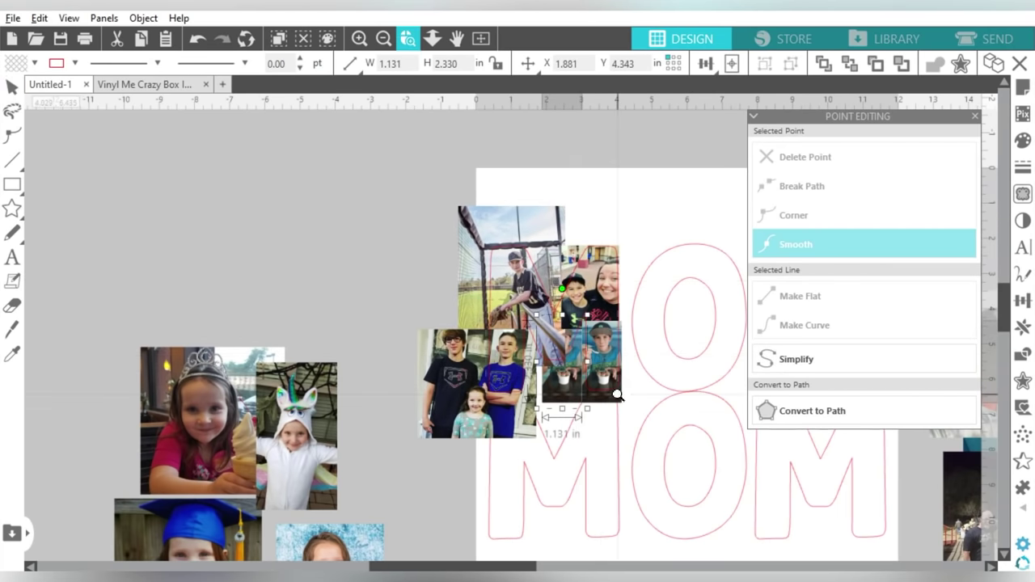
{"action": "scroll", "coordinate": [568, 362], "scroll_direction": "up", "scroll_amount": 5}
{"action": "scroll", "coordinate": [568, 361], "scroll_direction": "down", "scroll_amount": 3}
- Undo the stray enlargement so the selfie stays at its smaller size
{"action": "left_click", "coordinate": [570, 202]}
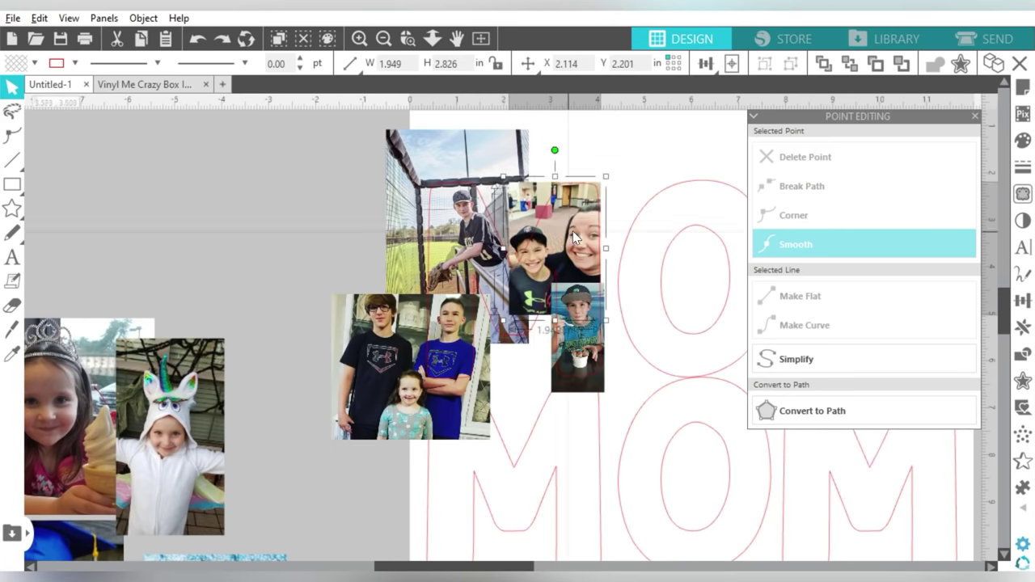
{"action": "key", "text": "ctrl+z"}
{"action": "key", "text": "ctrl+z"}
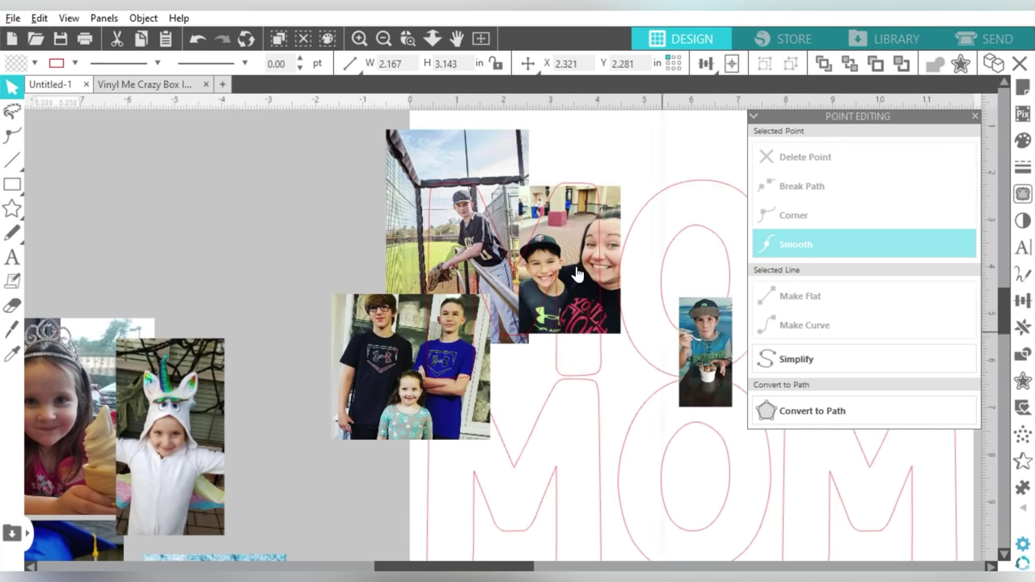
{"action": "key", "text": "ctrl+shift+z"}
{"action": "key", "text": "ctrl+z"}
{"action": "key", "text": "ctrl+shift+z"}
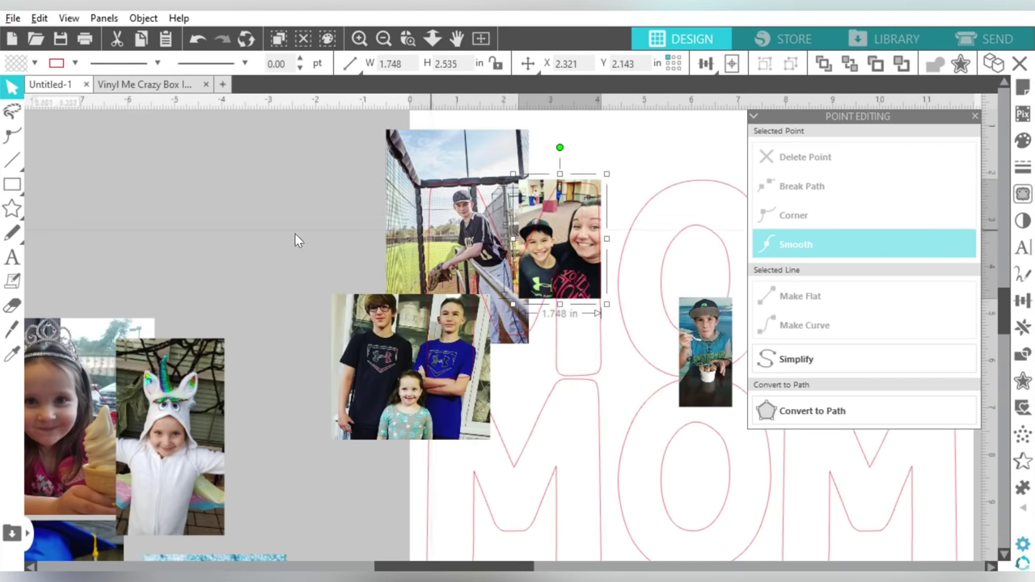
{"action": "scroll", "coordinate": [295, 241], "scroll_direction": "down", "scroll_amount": 3}
- Shrink the boy-in-blue photo and move the ice-cream photo left, then view the whole page
{"action": "left_click", "coordinate": [974, 115]}
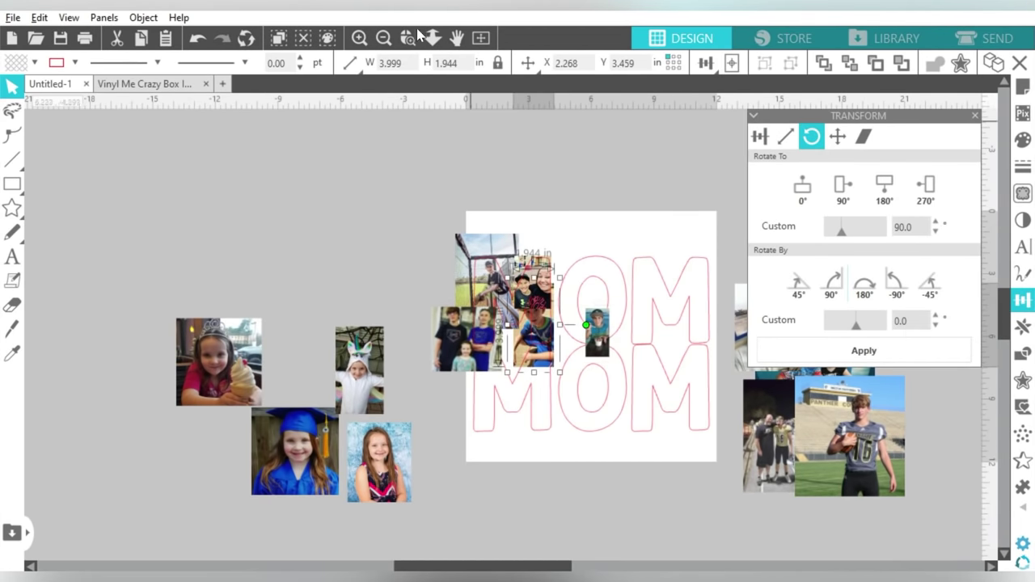
{"action": "left_click", "coordinate": [418, 35]}
{"action": "left_click_drag", "start_coordinate": [566, 434], "coordinate": [496, 346]}
{"action": "left_click_drag", "start_coordinate": [705, 292], "coordinate": [533, 267]}
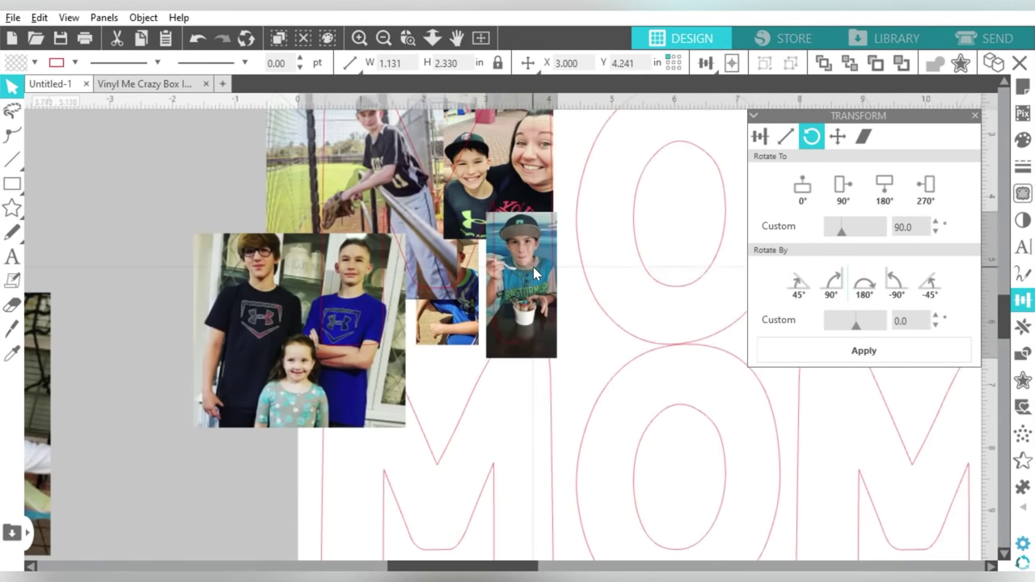
{"action": "left_click", "coordinate": [383, 37]}
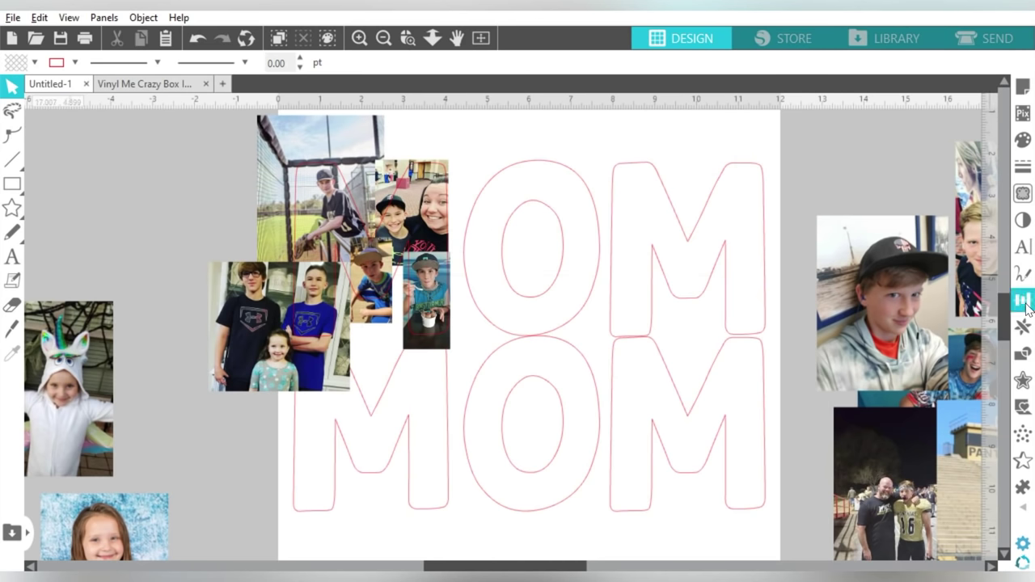
- Crop the photos over the top-left letter to its shape via the Modify panel
{"action": "left_click", "coordinate": [1023, 358]}
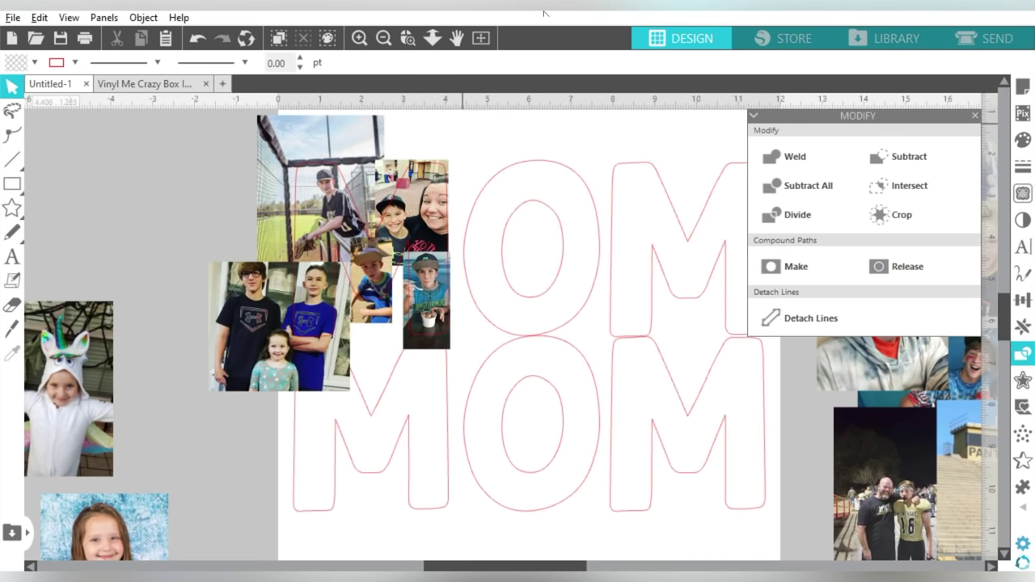
{"action": "left_click_drag", "start_coordinate": [467, 138], "coordinate": [282, 356]}
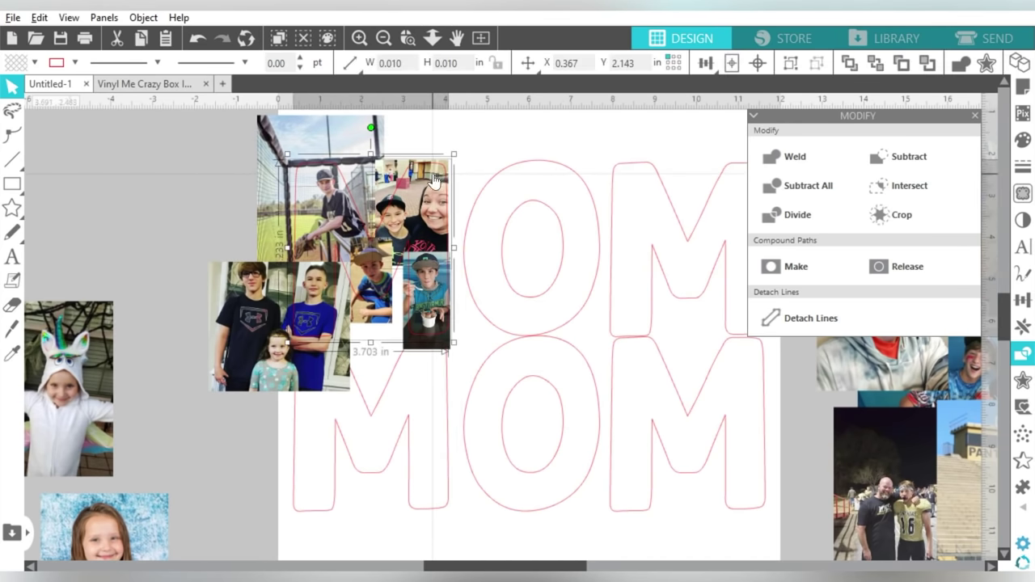
{"action": "left_click", "coordinate": [899, 219]}
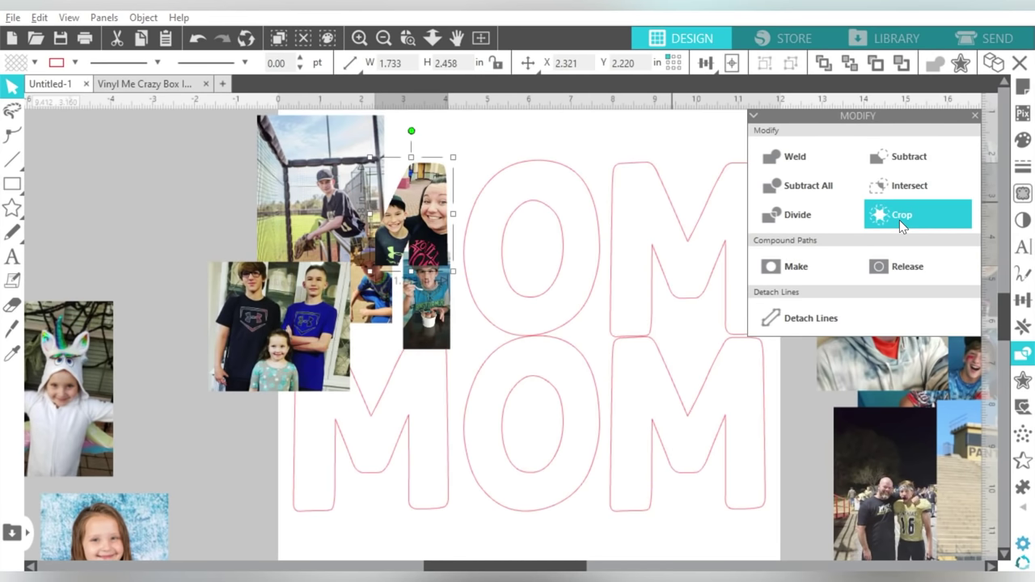
{"action": "left_click", "coordinate": [501, 142]}
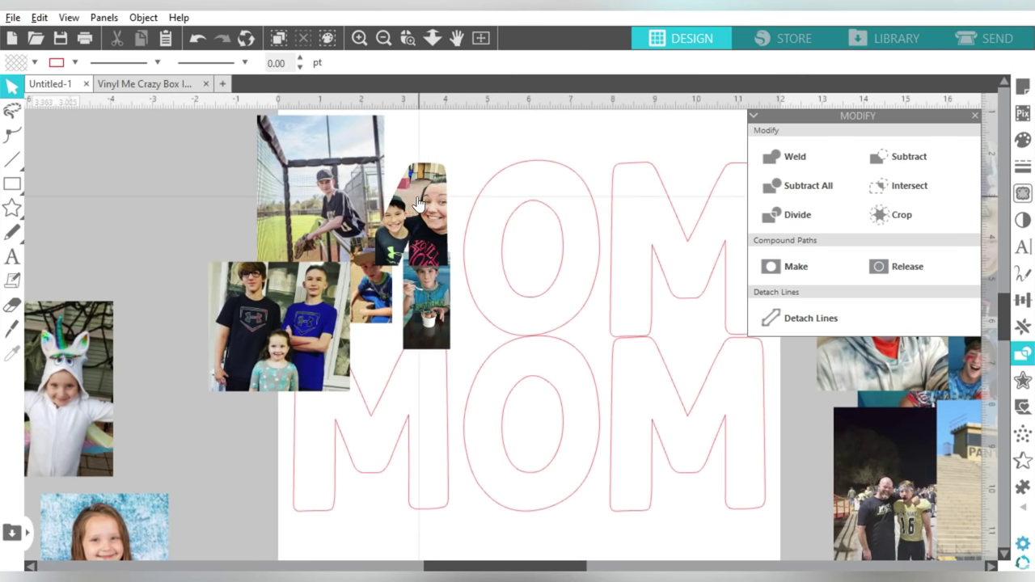
- Duplicate the lower-left M outline over the photos
{"action": "left_click", "coordinate": [447, 416]}
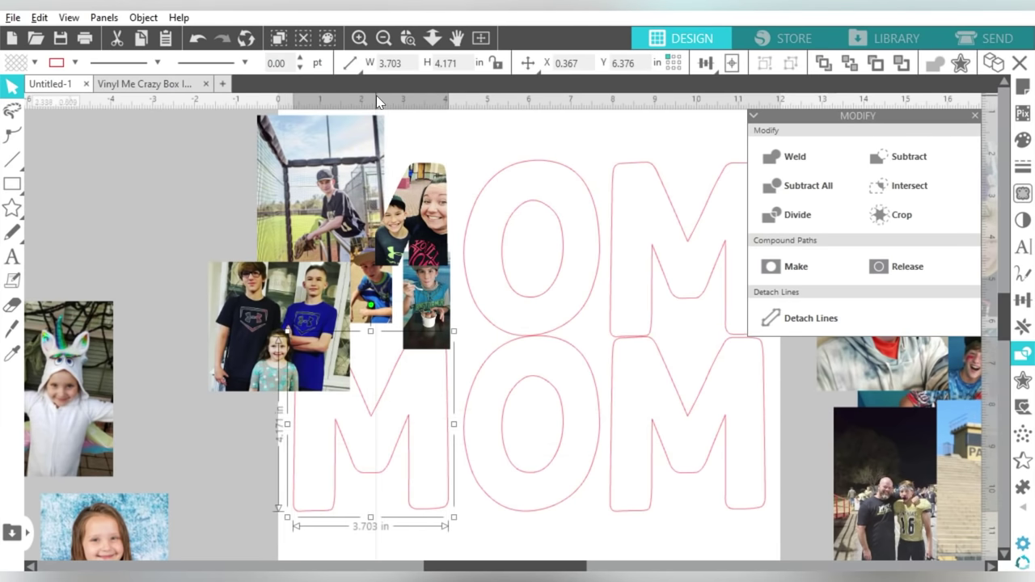
{"action": "key", "text": "ctrl+d"}
{"action": "key", "text": "v"}
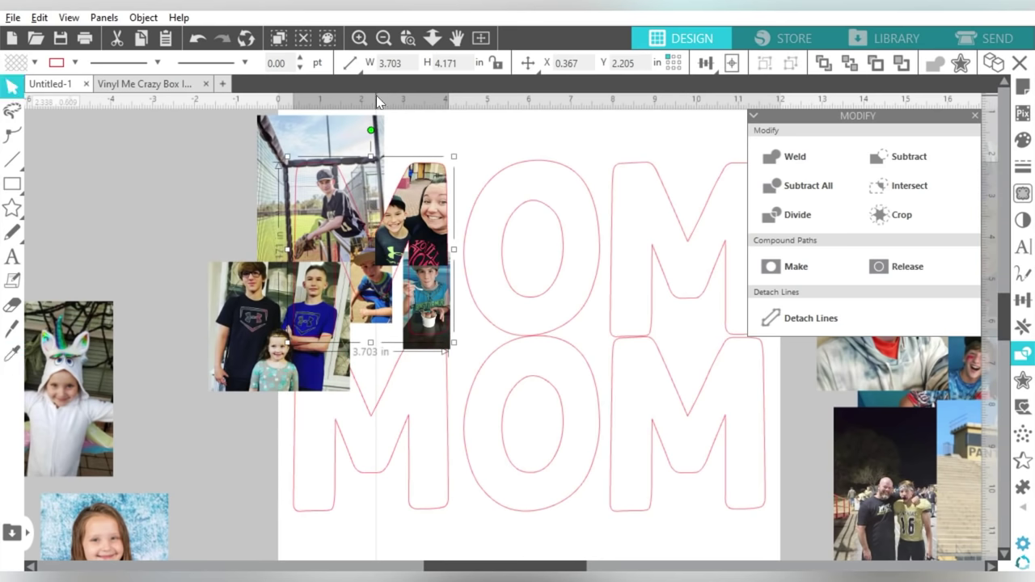
- Crop the overlapping photos to the top M shape one at a time
{"action": "left_click", "coordinate": [452, 322]}
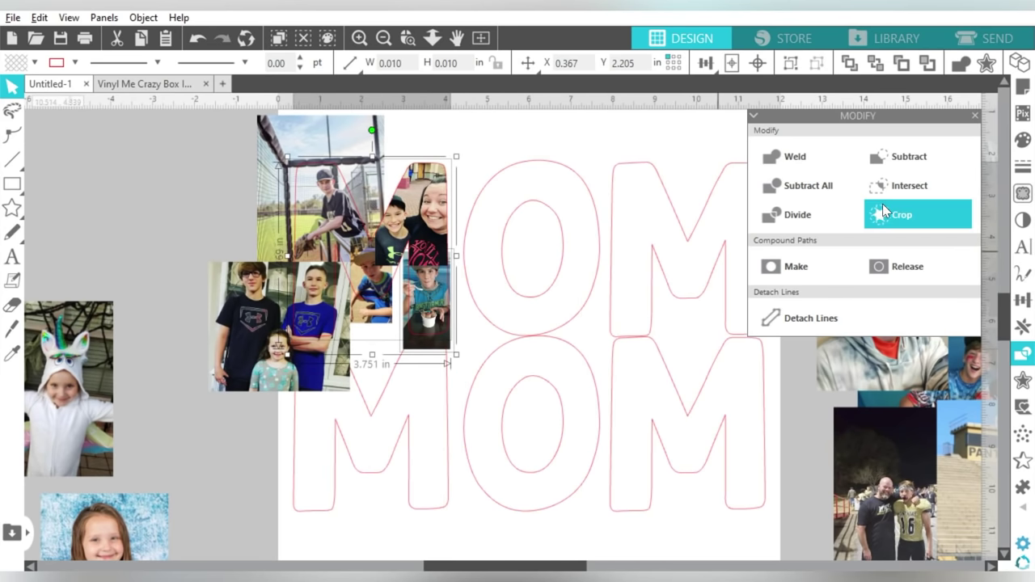
{"action": "left_click", "coordinate": [882, 212]}
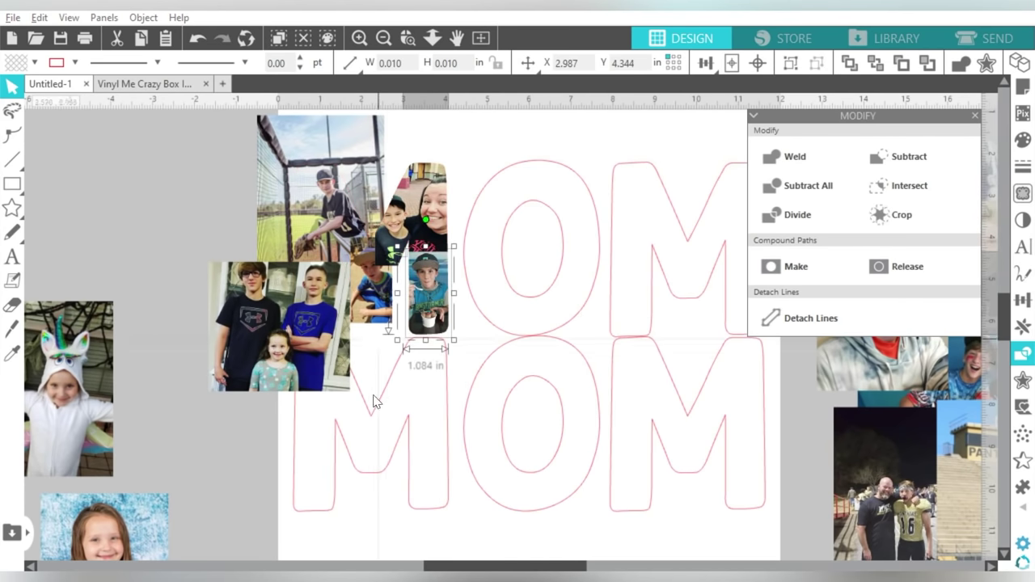
{"action": "double_click", "coordinate": [370, 416]}
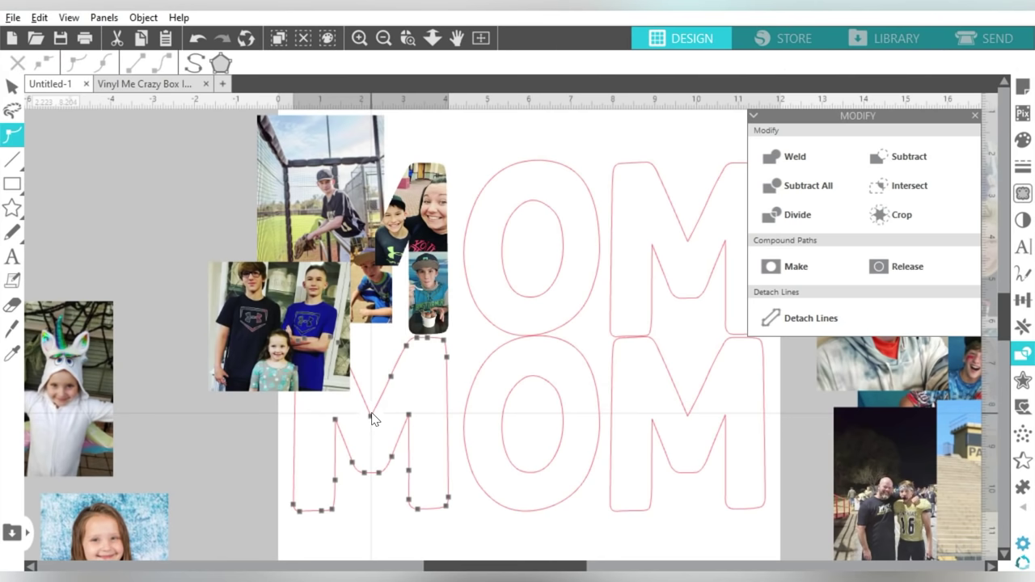
{"action": "left_click", "coordinate": [310, 485]}
{"action": "key", "text": "Tab"}
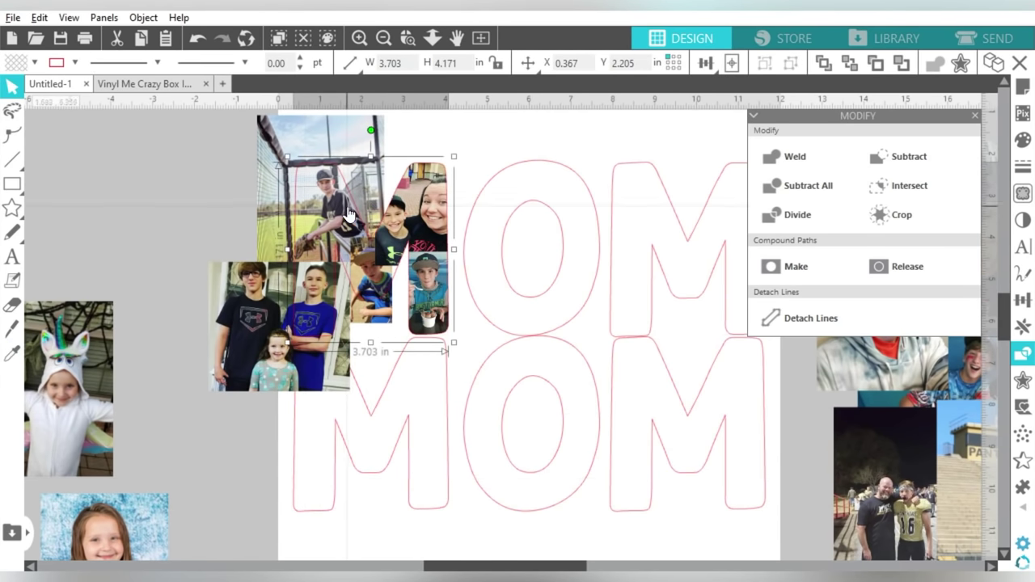
{"action": "left_click", "coordinate": [883, 214]}
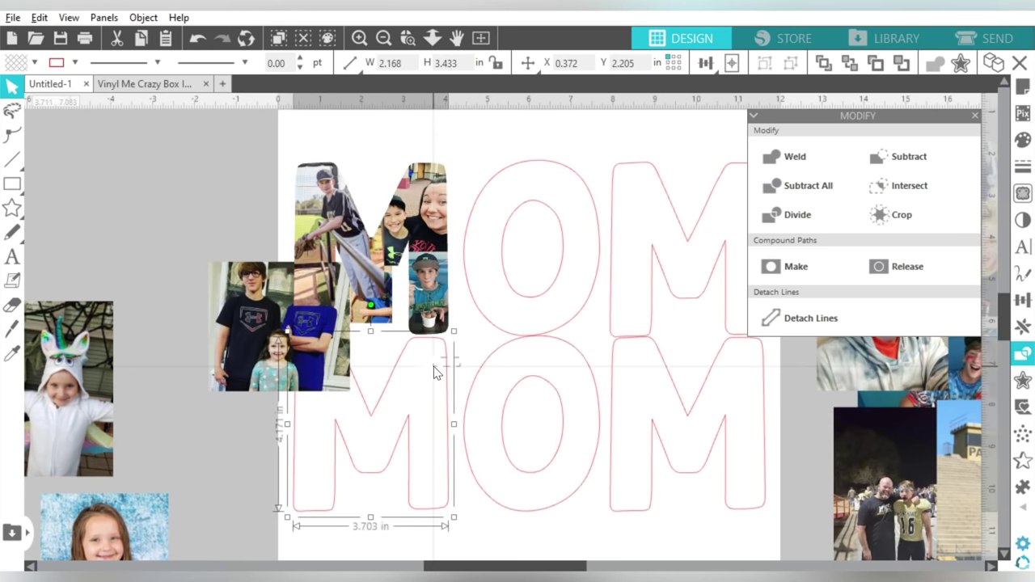
{"action": "left_click", "coordinate": [375, 353]}
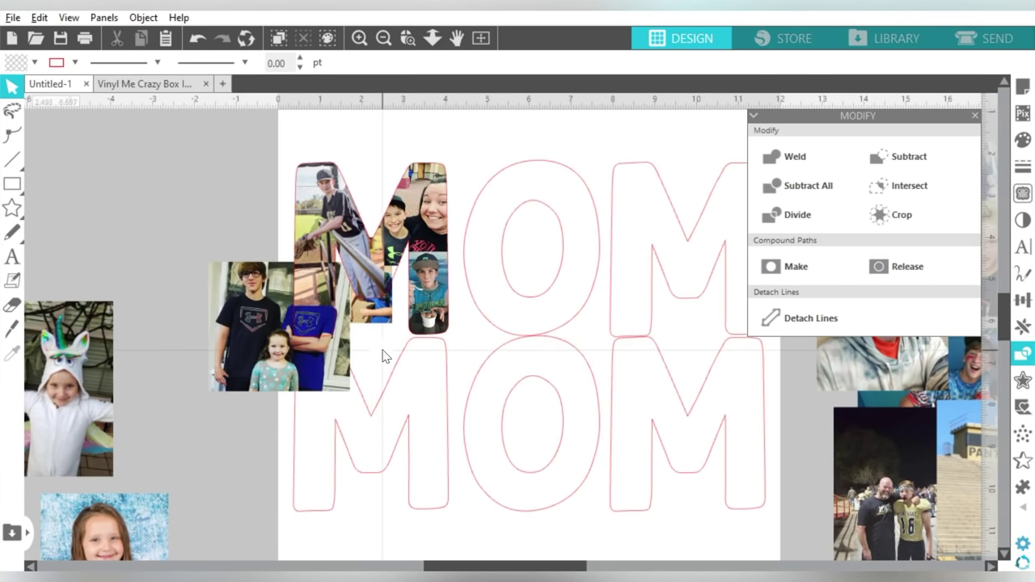
{"action": "left_click", "coordinate": [394, 291]}
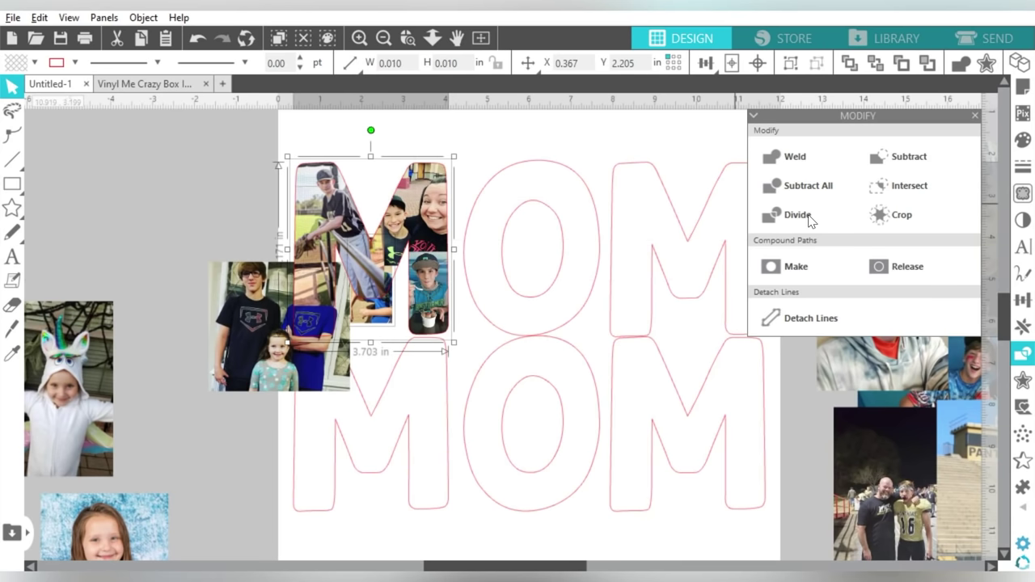
{"action": "left_click", "coordinate": [884, 213]}
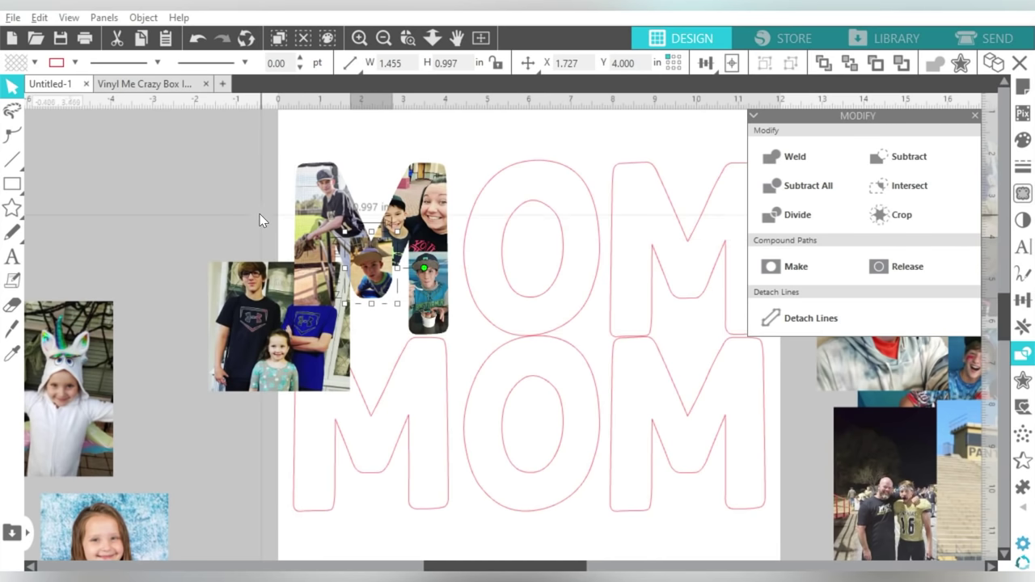
- Crop the kids photo to the M outline and marquee-select all the photo pieces
{"action": "left_click", "coordinate": [234, 307]}
{"action": "left_click", "coordinate": [320, 202], "text": "shift"}
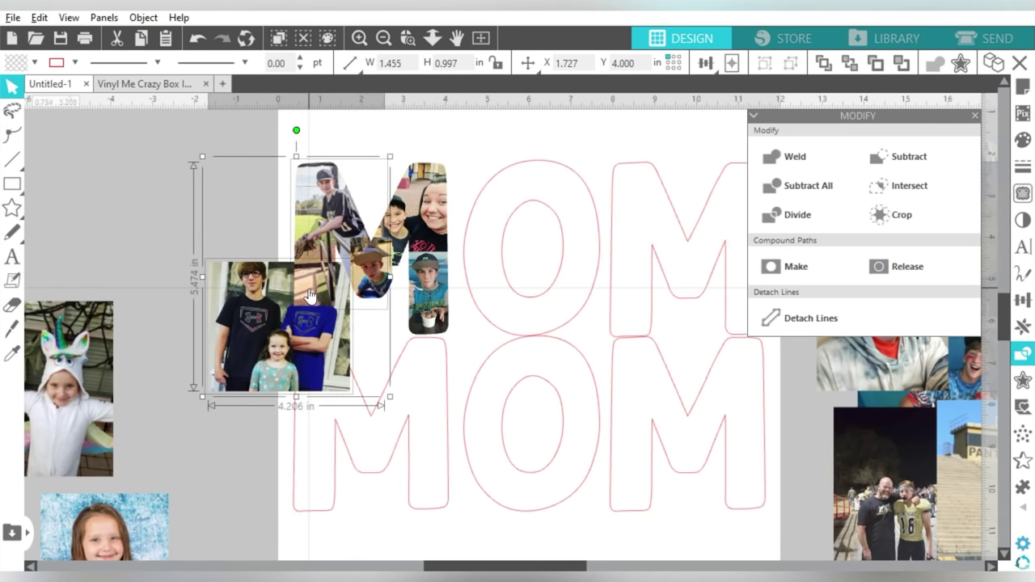
{"action": "left_click", "coordinate": [879, 215]}
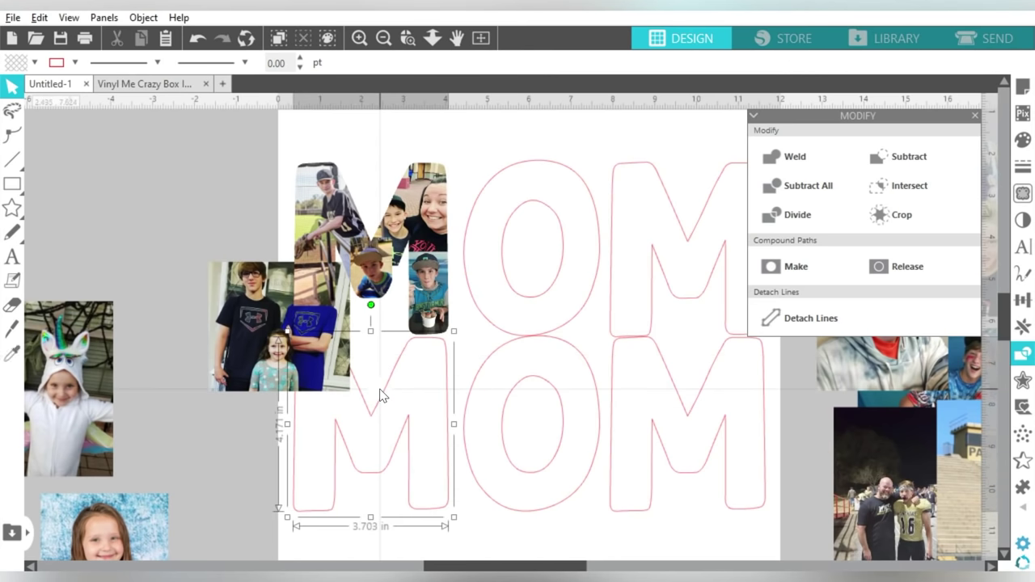
{"action": "left_click", "coordinate": [913, 212]}
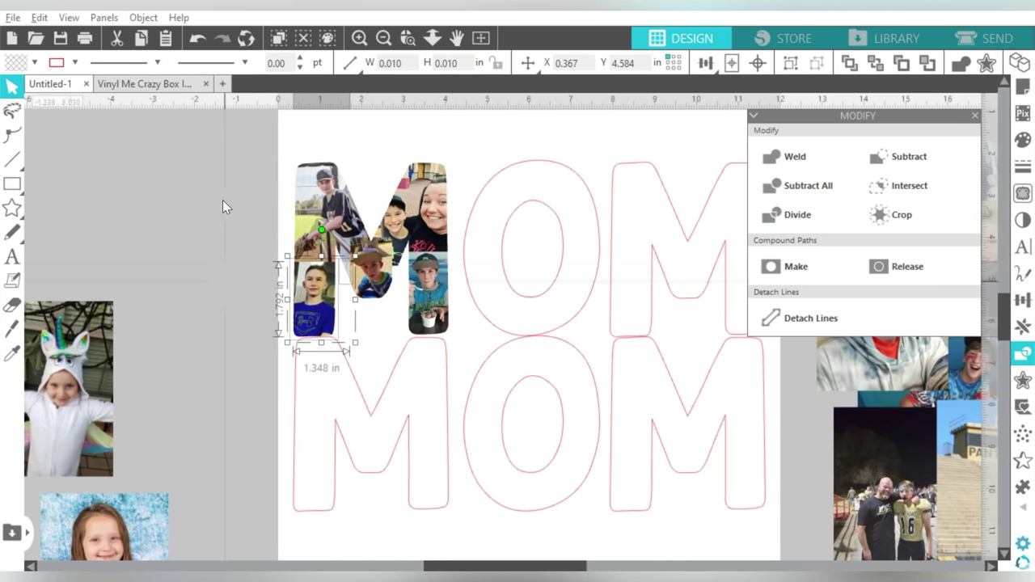
{"action": "left_click_drag", "start_coordinate": [238, 166], "coordinate": [451, 305]}
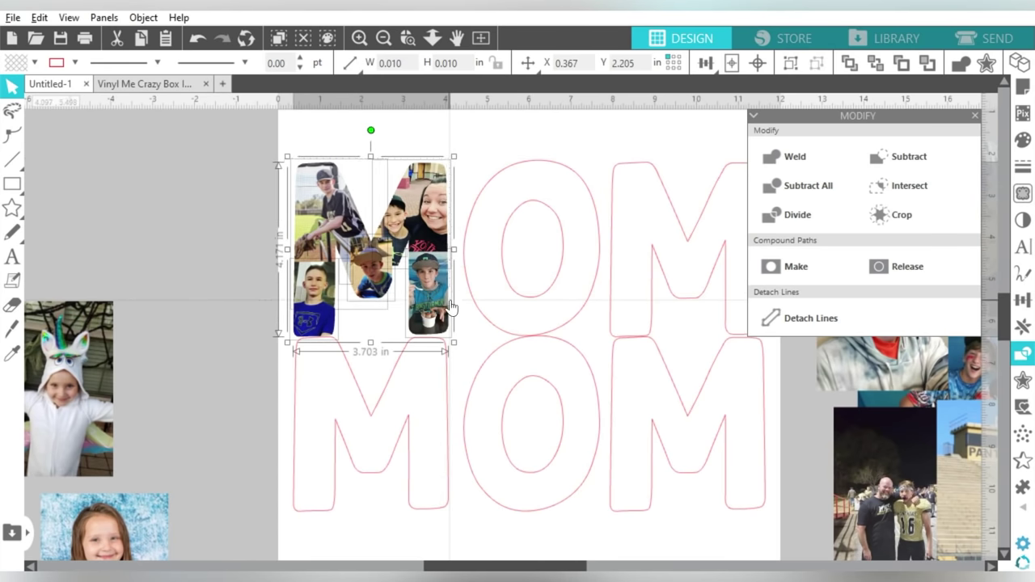
- Group the M's photo pieces into a single object with Ctrl+G
{"action": "key", "text": "ctrl+g"}
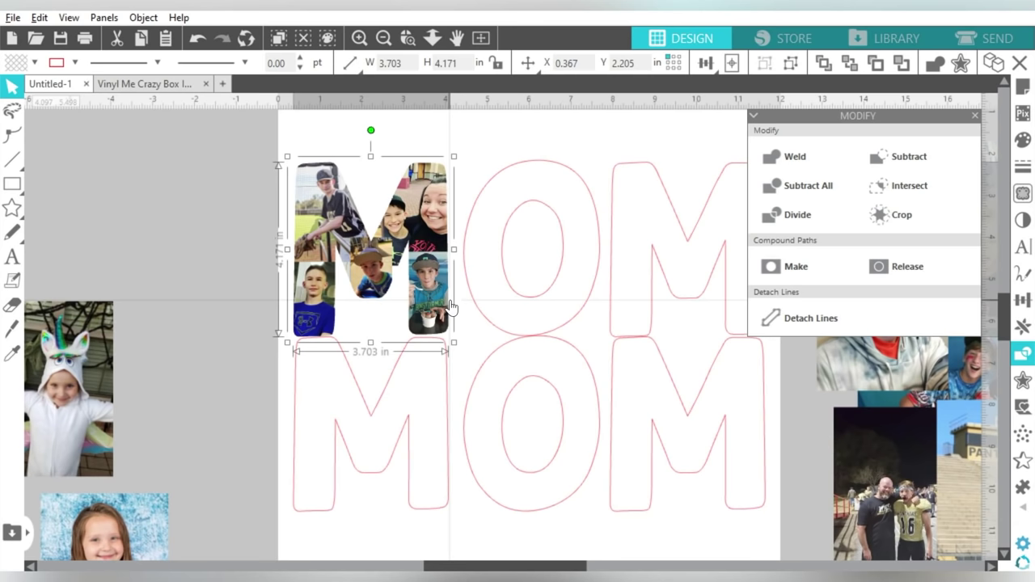
{"action": "right_click", "coordinate": [422, 270]}
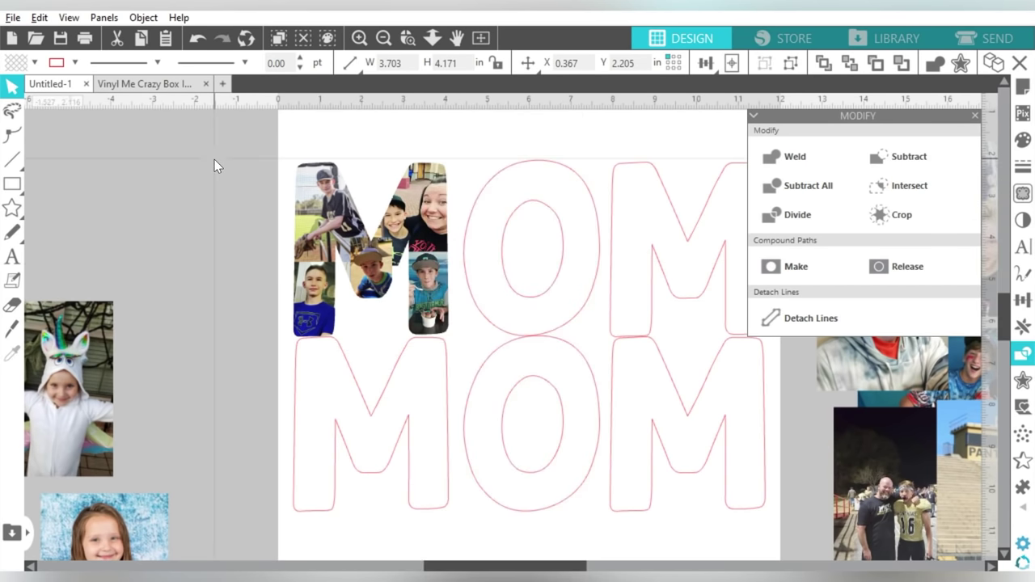
{"action": "left_click", "coordinate": [214, 159]}
- Put a copy of the M outline over the photo M and delete the bottom original
{"action": "left_click", "coordinate": [295, 416]}
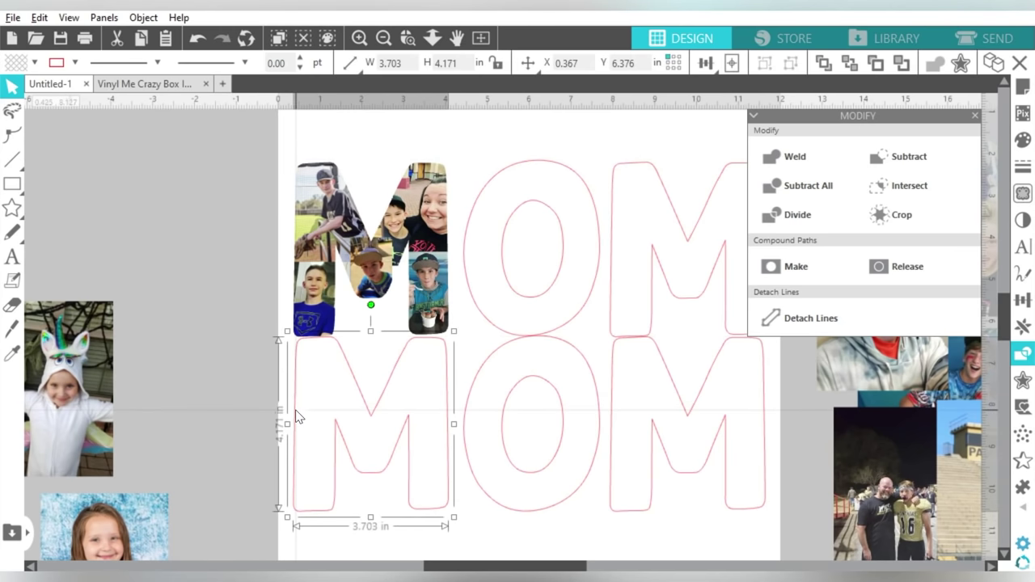
{"action": "key", "text": "ctrl+z"}
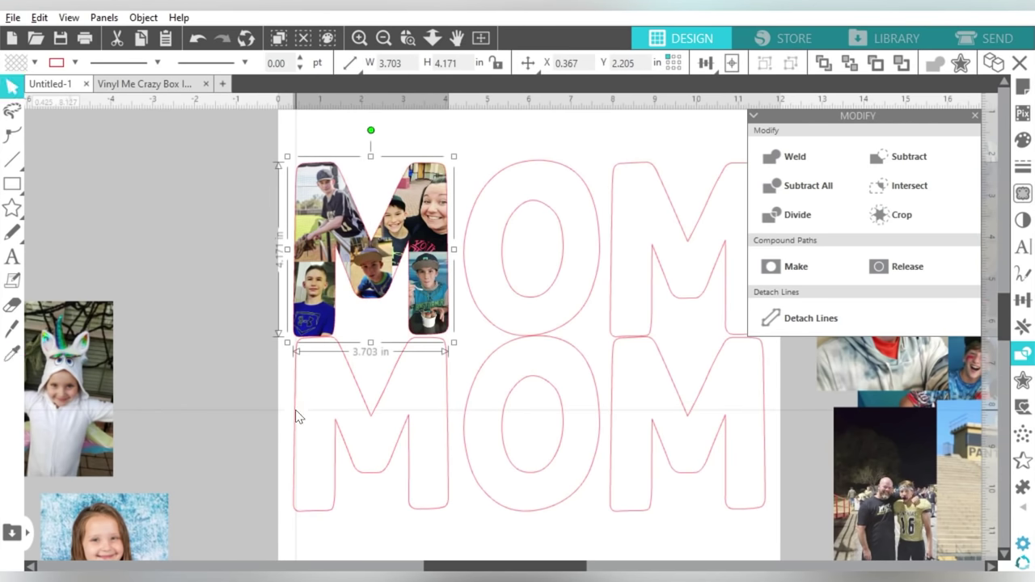
{"action": "left_click", "coordinate": [295, 410]}
{"action": "key", "text": "Delete"}
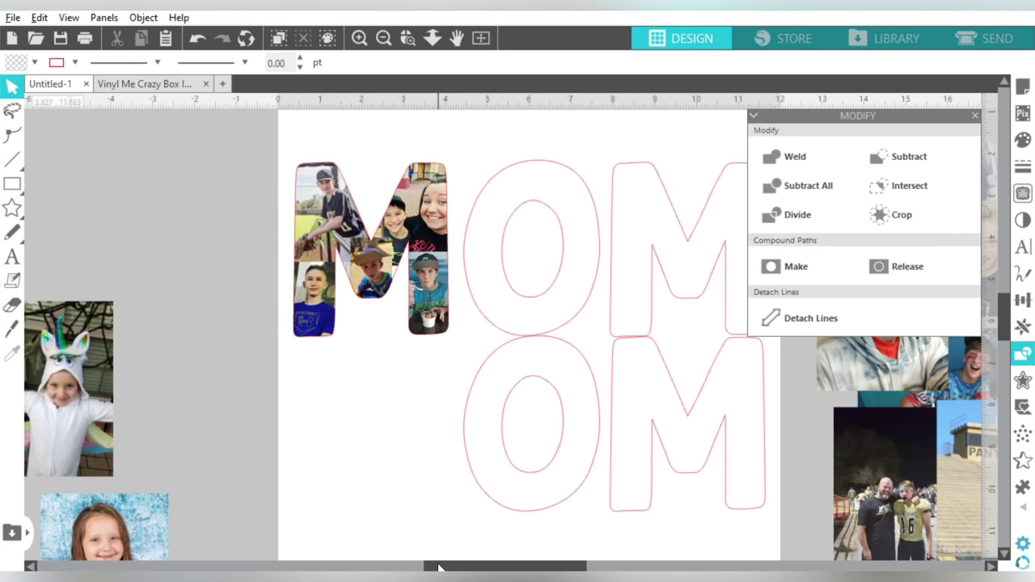
{"action": "left_click_drag", "start_coordinate": [441, 565], "coordinate": [514, 568]}
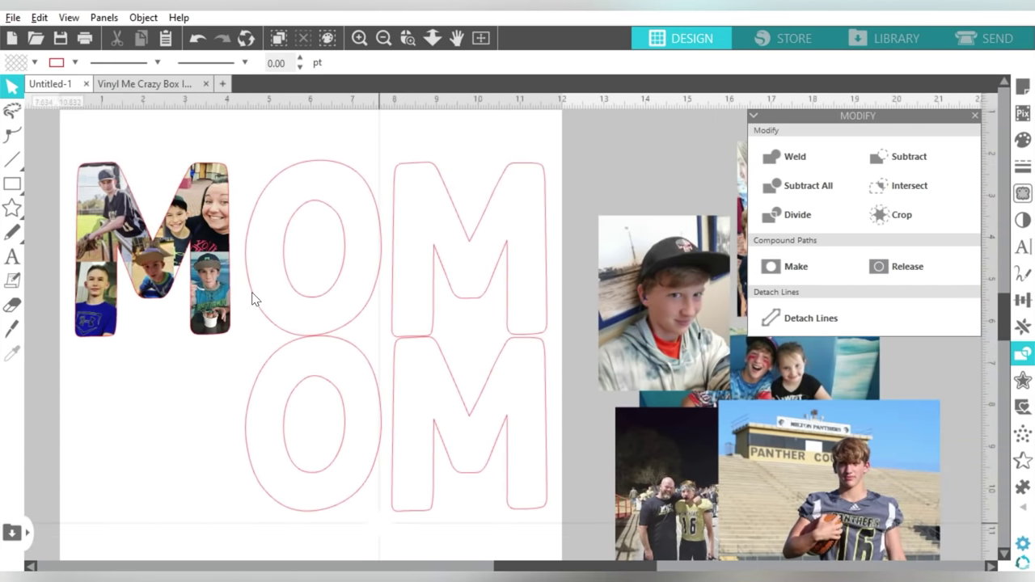
- Bring the girl, unicorn and graduation photos over the O and move the ice-cream photo away
{"action": "left_click", "coordinate": [383, 38]}
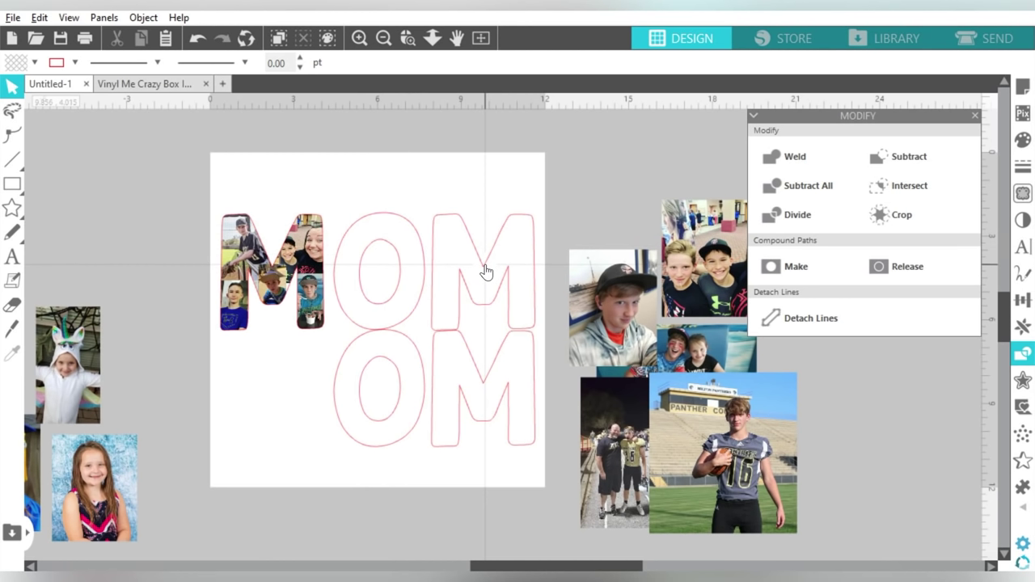
{"action": "left_click_drag", "start_coordinate": [95, 488], "coordinate": [328, 329]}
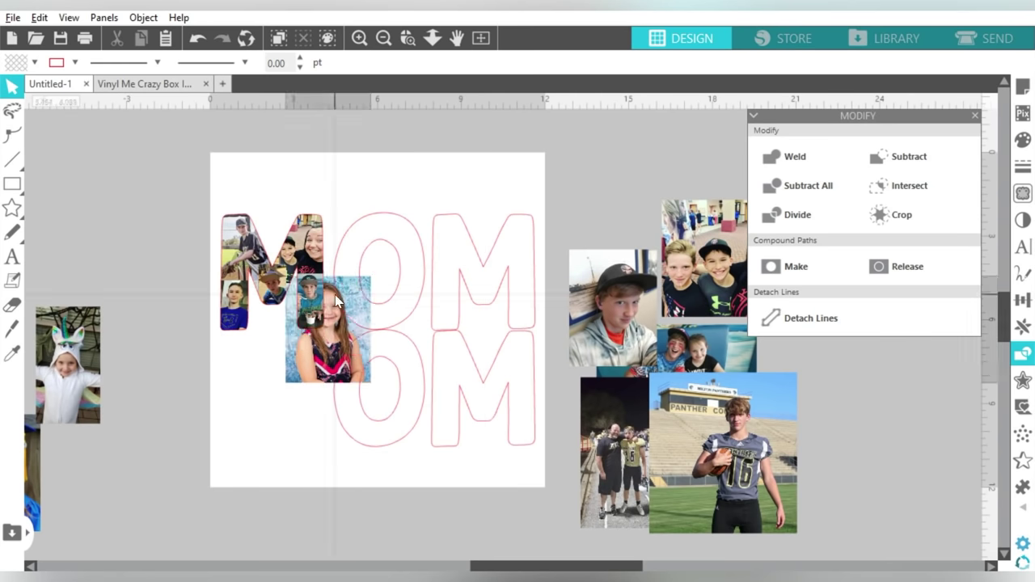
{"action": "left_click_drag", "start_coordinate": [68, 364], "coordinate": [405, 300]}
{"action": "left_click_drag", "start_coordinate": [33, 473], "coordinate": [331, 247]}
{"action": "scroll", "coordinate": [578, 263], "scroll_direction": "left", "scroll_amount": 3}
{"action": "scroll", "coordinate": [578, 263], "scroll_direction": "up", "scroll_amount": 3}
{"action": "scroll", "coordinate": [578, 263], "scroll_direction": "down", "scroll_amount": 2}
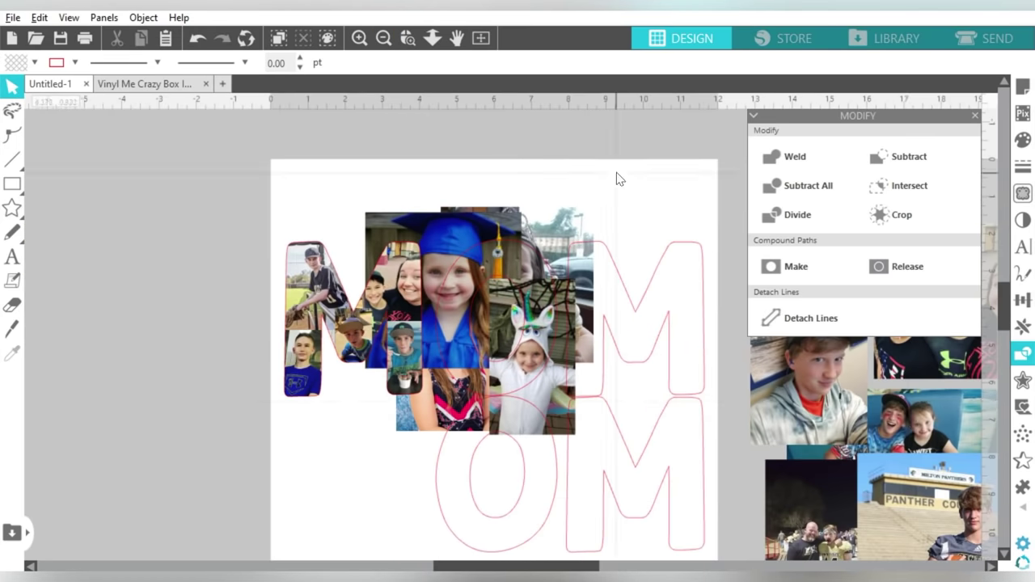
{"action": "mouse_move", "coordinate": [439, 238]}
{"action": "left_mouse_down"}
{"action": "mouse_move", "coordinate": [465, 284]}
{"action": "mouse_move", "coordinate": [457, 271]}
{"action": "left_mouse_up"}
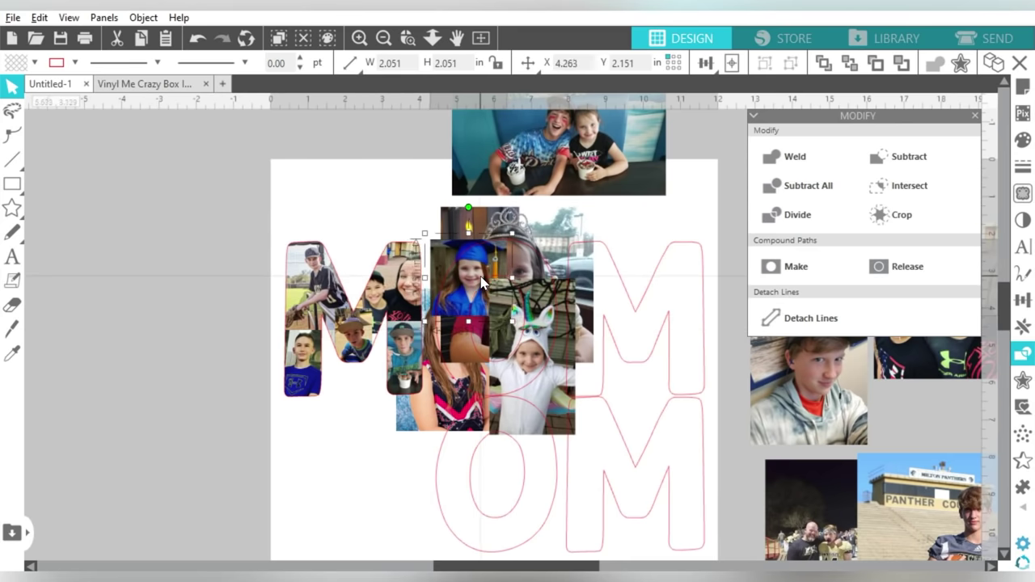
{"action": "left_click_drag", "start_coordinate": [519, 393], "coordinate": [537, 325]}
{"action": "left_click_drag", "start_coordinate": [485, 404], "coordinate": [396, 515]}
- Resize and place the blue-dress girl, ice-cream and kids photos over the O, then zoom in
{"action": "left_click_drag", "start_coordinate": [301, 541], "coordinate": [412, 472]}
{"action": "left_click_drag", "start_coordinate": [485, 222], "coordinate": [119, 306]}
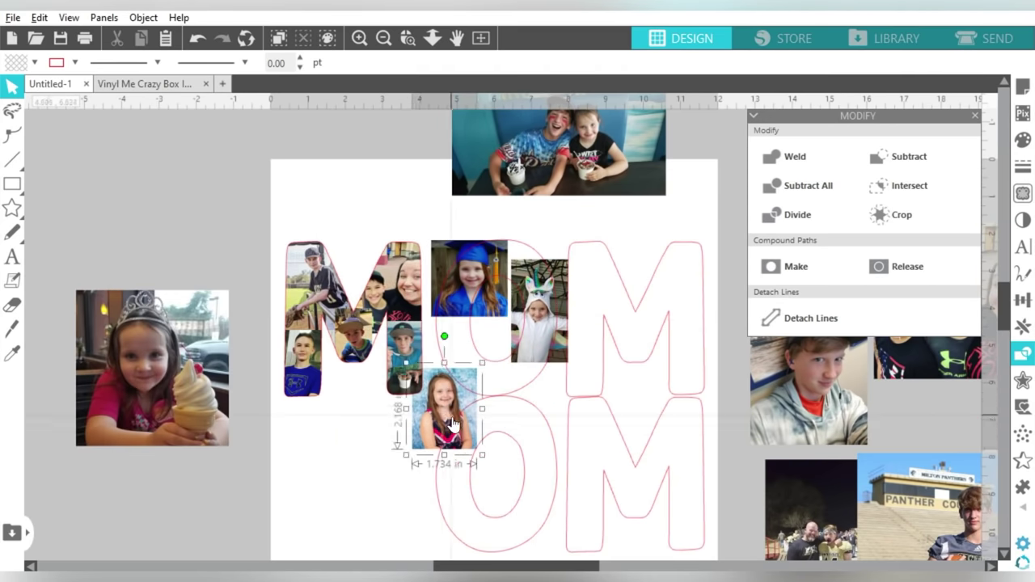
{"action": "left_click_drag", "start_coordinate": [445, 421], "coordinate": [469, 365]}
{"action": "mouse_move", "coordinate": [154, 364]}
{"action": "left_mouse_down"}
{"action": "mouse_move", "coordinate": [538, 275]}
{"action": "mouse_move", "coordinate": [539, 340]}
{"action": "left_mouse_up"}
{"action": "left_click_drag", "start_coordinate": [576, 149], "coordinate": [502, 197]}
{"action": "left_click_drag", "start_coordinate": [371, 133], "coordinate": [474, 180]}
{"action": "left_click_drag", "start_coordinate": [535, 212], "coordinate": [490, 387]}
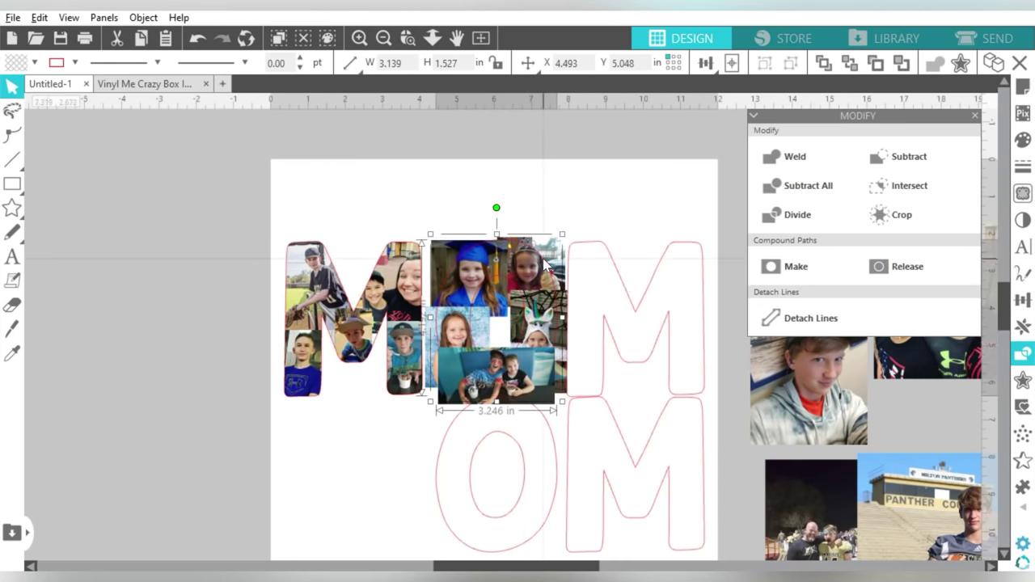
{"action": "key", "text": "z"}
{"action": "left_click", "coordinate": [580, 390]}
{"action": "scroll", "coordinate": [488, 447], "scroll_direction": "down", "scroll_amount": 2}
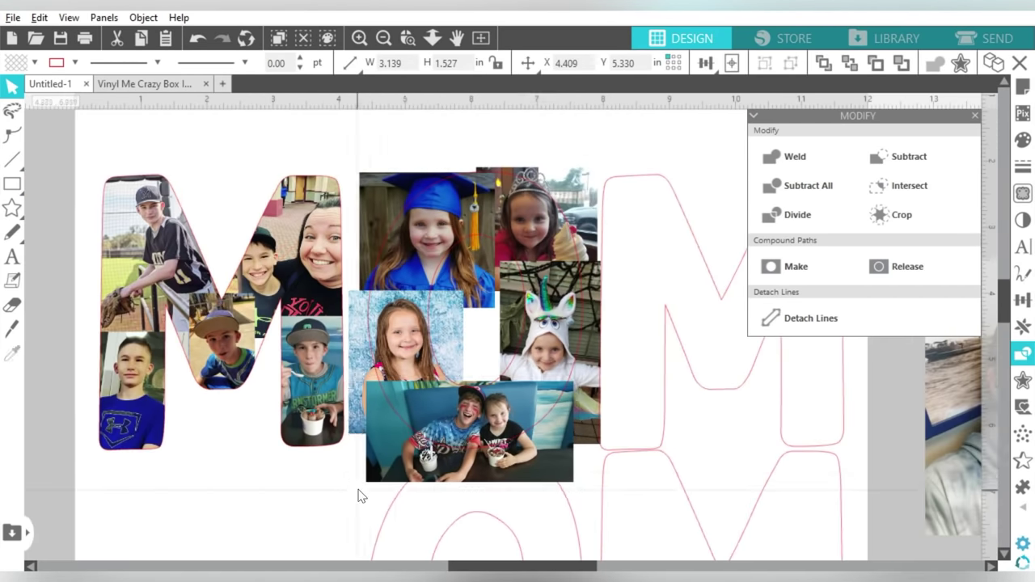
{"action": "left_click", "coordinate": [476, 432]}
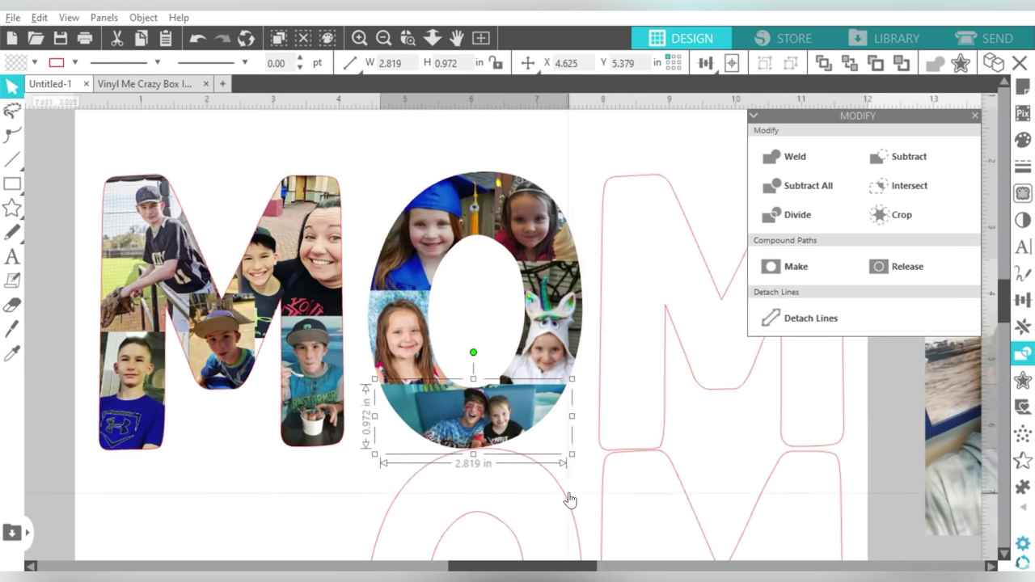
- Arrange the cap-boy, football-field, night and selfie photos over the last M
{"action": "left_click", "coordinate": [383, 38]}
{"action": "left_click_drag", "start_coordinate": [621, 353], "coordinate": [450, 288]}
{"action": "mouse_move", "coordinate": [737, 493]}
{"action": "left_mouse_down"}
{"action": "mouse_move", "coordinate": [627, 420]}
{"action": "mouse_move", "coordinate": [515, 300]}
{"action": "left_mouse_up"}
{"action": "left_click_drag", "start_coordinate": [623, 501], "coordinate": [623, 415]}
{"action": "left_click_drag", "start_coordinate": [663, 500], "coordinate": [464, 382]}
{"action": "left_click_drag", "start_coordinate": [792, 362], "coordinate": [744, 330]}
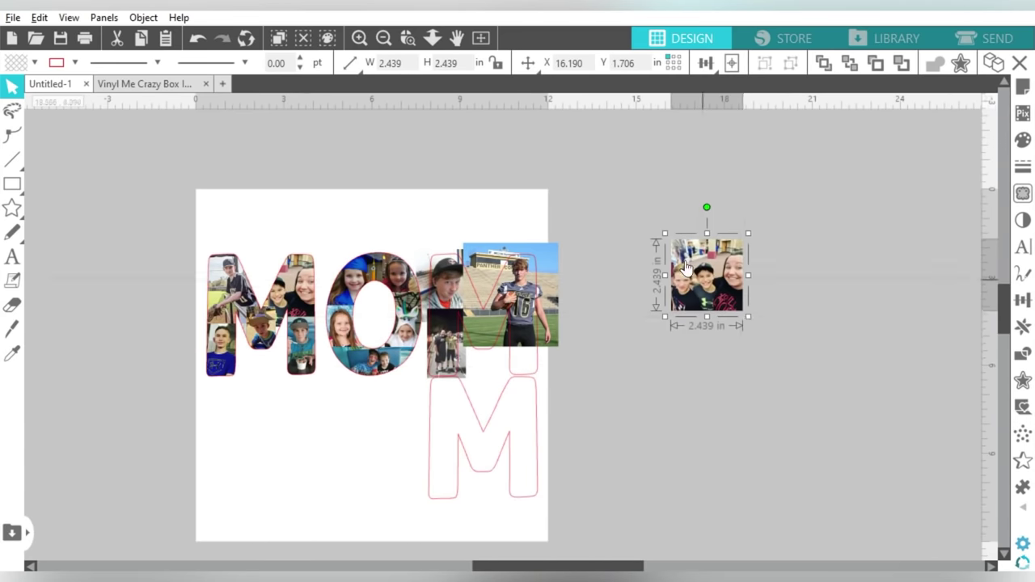
{"action": "scroll", "coordinate": [513, 316], "scroll_direction": "up", "scroll_amount": 3}
{"action": "left_click_drag", "start_coordinate": [695, 380], "coordinate": [301, 394]}
- Adjust the football photo and crop the selfie to the two boys, placing it over the football photo
{"action": "left_click", "coordinate": [452, 372]}
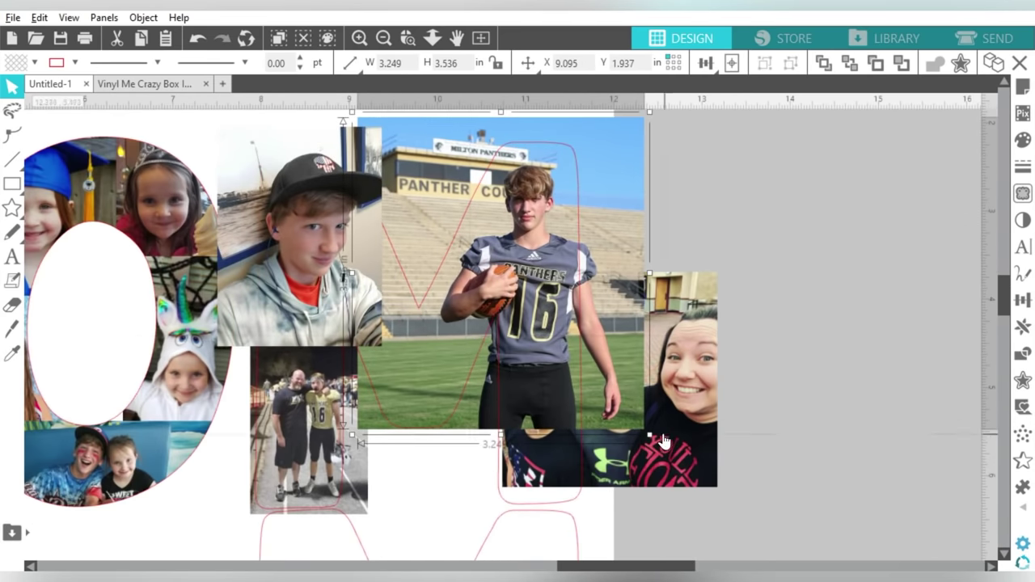
{"action": "left_click_drag", "start_coordinate": [644, 420], "coordinate": [663, 435]}
{"action": "left_click_drag", "start_coordinate": [579, 230], "coordinate": [566, 231]}
{"action": "left_click_drag", "start_coordinate": [687, 363], "coordinate": [865, 351]}
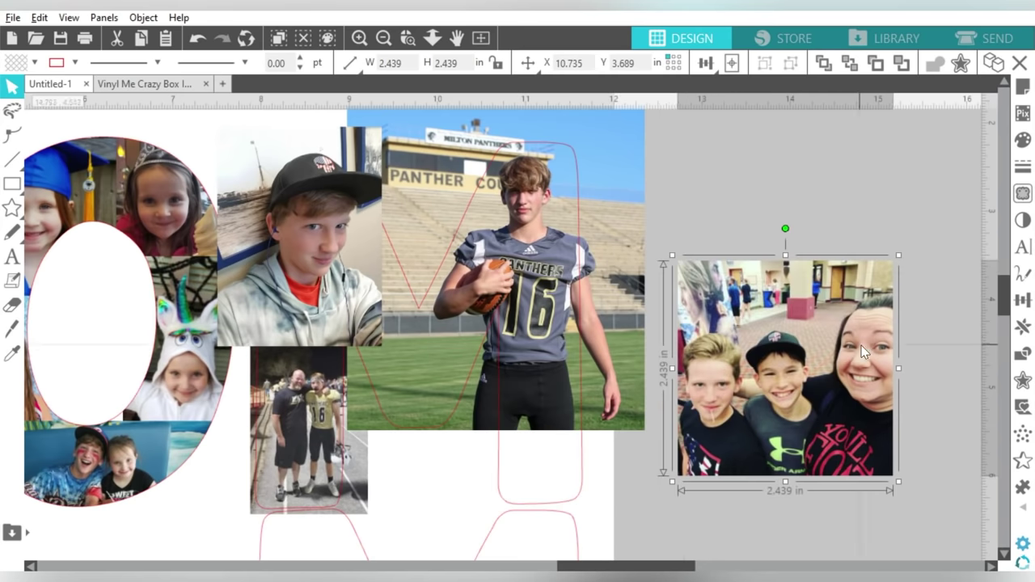
{"action": "key", "text": "r"}
{"action": "left_click_drag", "start_coordinate": [667, 323], "coordinate": [814, 484]}
{"action": "left_click", "coordinate": [1023, 354]}
{"action": "left_click_drag", "start_coordinate": [751, 385], "coordinate": [431, 371]}
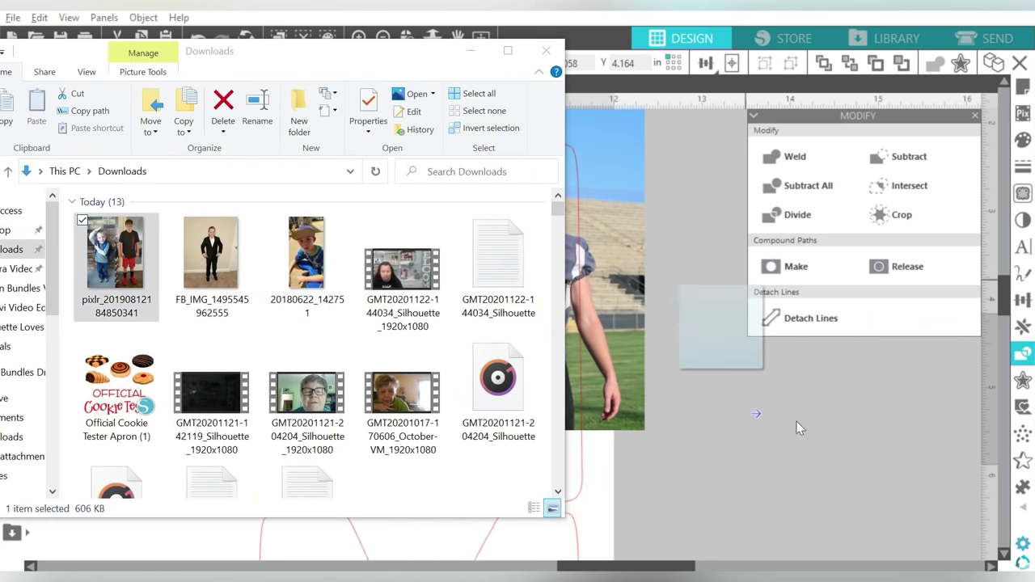
- Add the boy-with-backpack photo and crop all the photos into the last M's shape
{"action": "left_click_drag", "start_coordinate": [115, 266], "coordinate": [908, 471]}
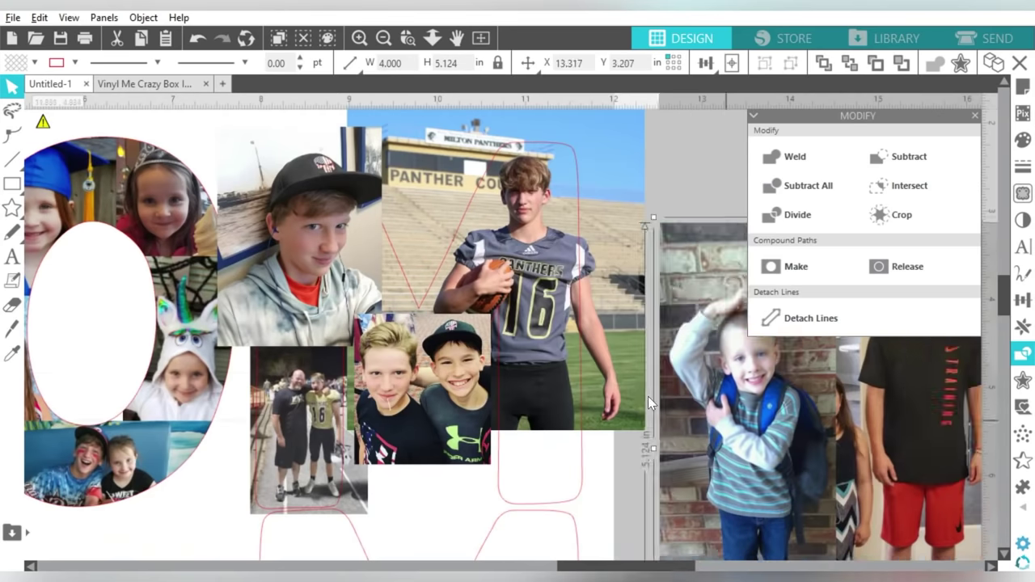
{"action": "mouse_move", "coordinate": [648, 396]}
{"action": "left_mouse_down"}
{"action": "mouse_move", "coordinate": [642, 372]}
{"action": "mouse_move", "coordinate": [638, 380]}
{"action": "mouse_move", "coordinate": [678, 370]}
{"action": "left_mouse_up"}
{"action": "double_click", "coordinate": [566, 452]}
{"action": "left_click", "coordinate": [1022, 353]}
{"action": "left_click", "coordinate": [889, 214]}
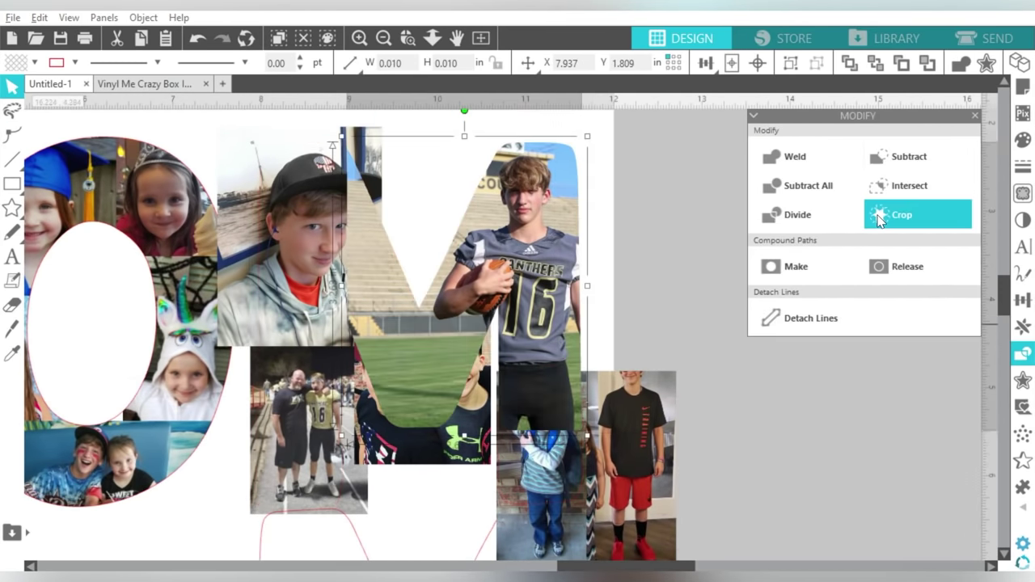
{"action": "left_click", "coordinate": [899, 215]}
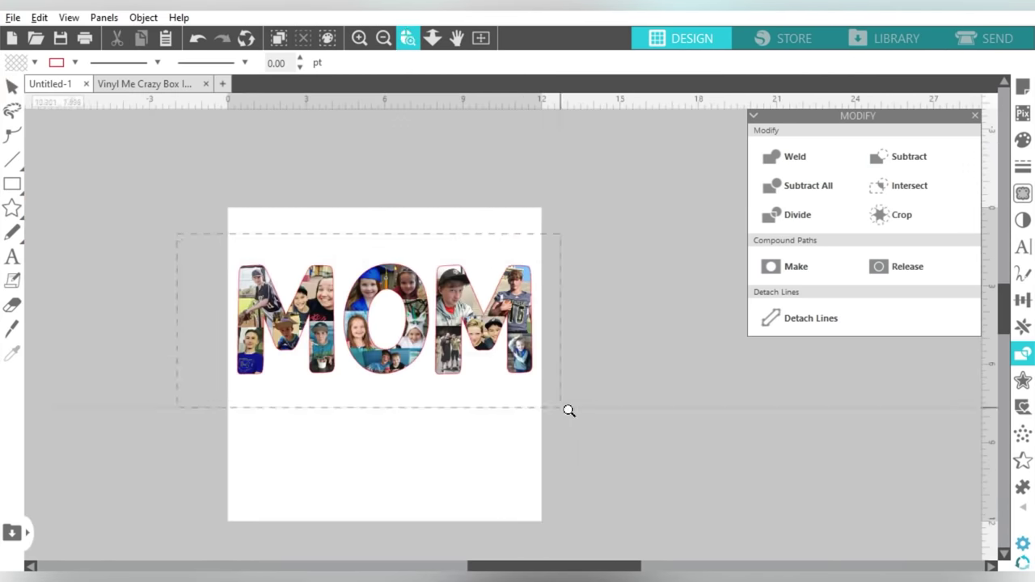
{"action": "left_click_drag", "start_coordinate": [175, 232], "coordinate": [564, 412]}
{"action": "left_click", "coordinate": [974, 116]}
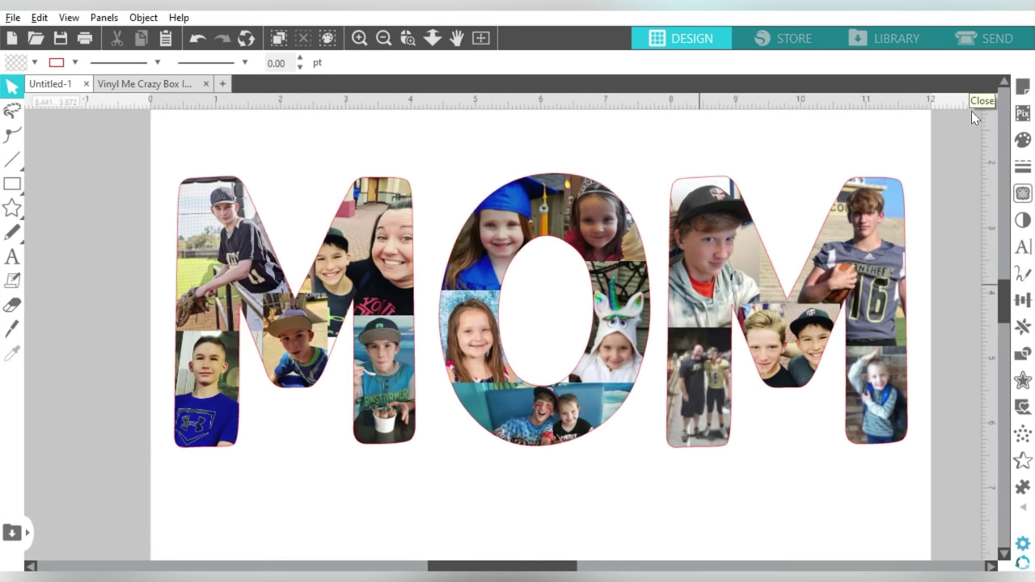
{"action": "left_click", "coordinate": [971, 41]}
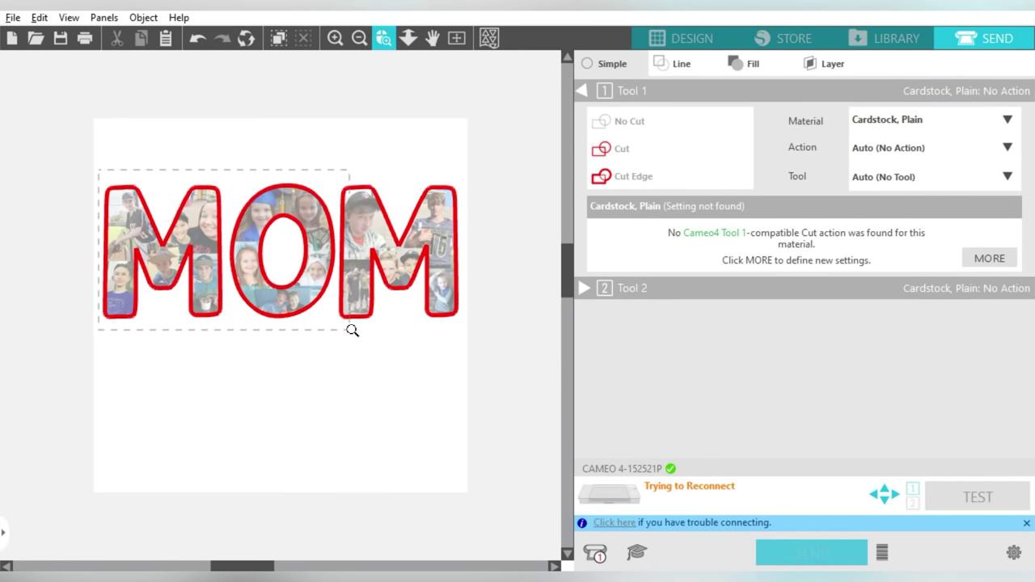
- Zoom in on MOM, restore the last M's photo fill, and set the whole design to Cut
{"action": "left_click_drag", "start_coordinate": [352, 330], "coordinate": [506, 353]}
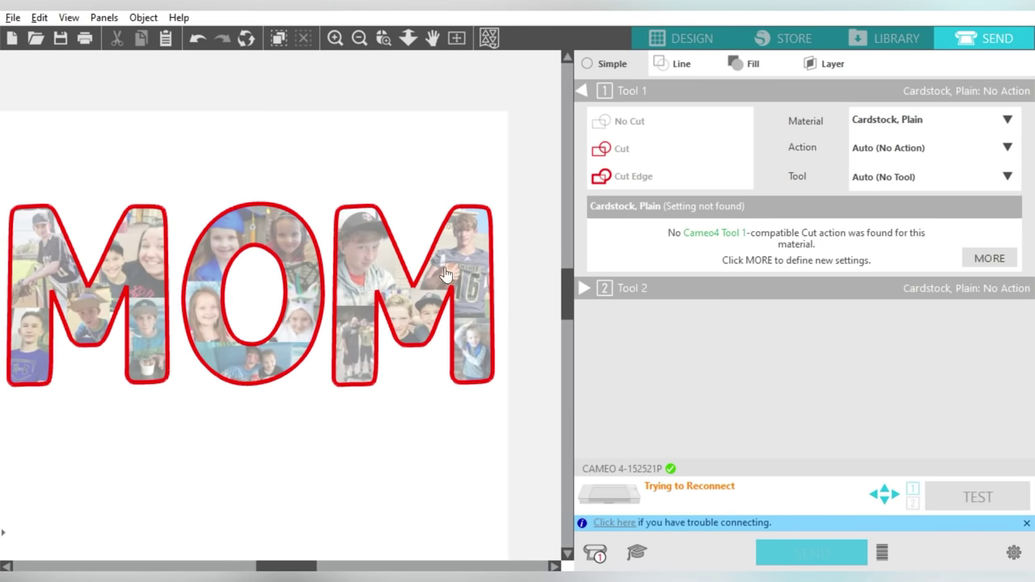
{"action": "left_click_drag", "start_coordinate": [466, 249], "coordinate": [465, 306]}
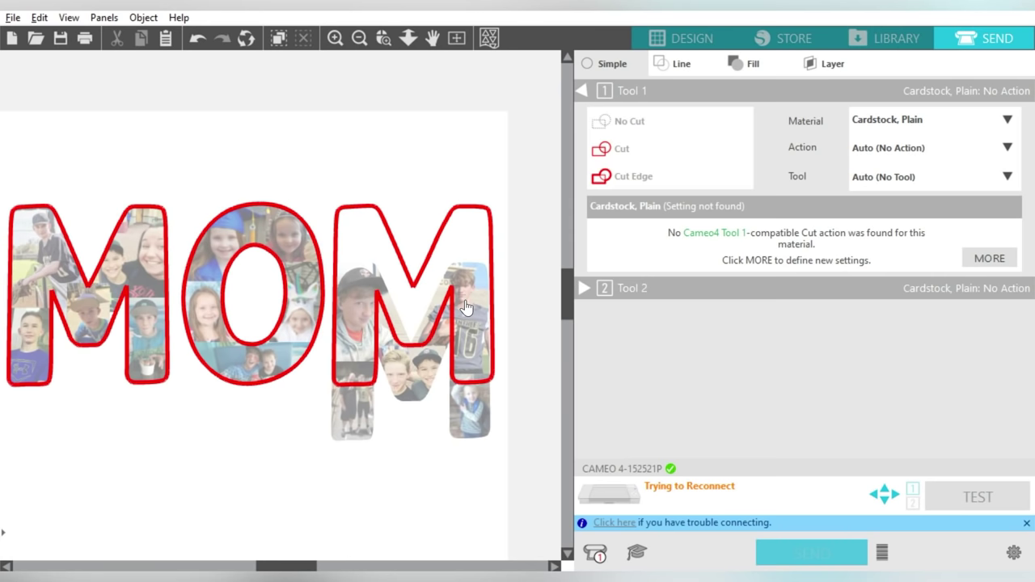
{"action": "left_click", "coordinate": [465, 302]}
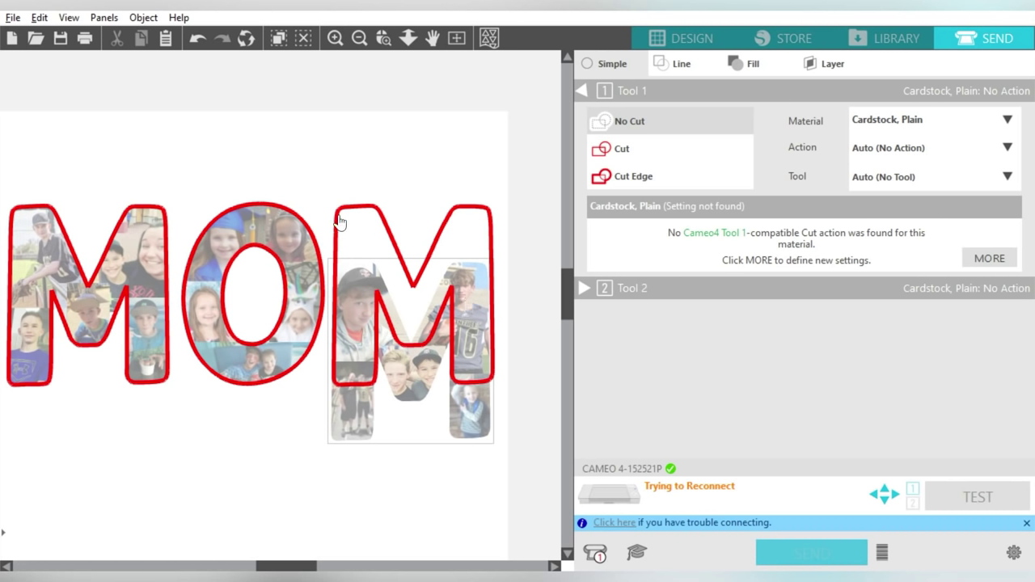
{"action": "left_click", "coordinate": [337, 379]}
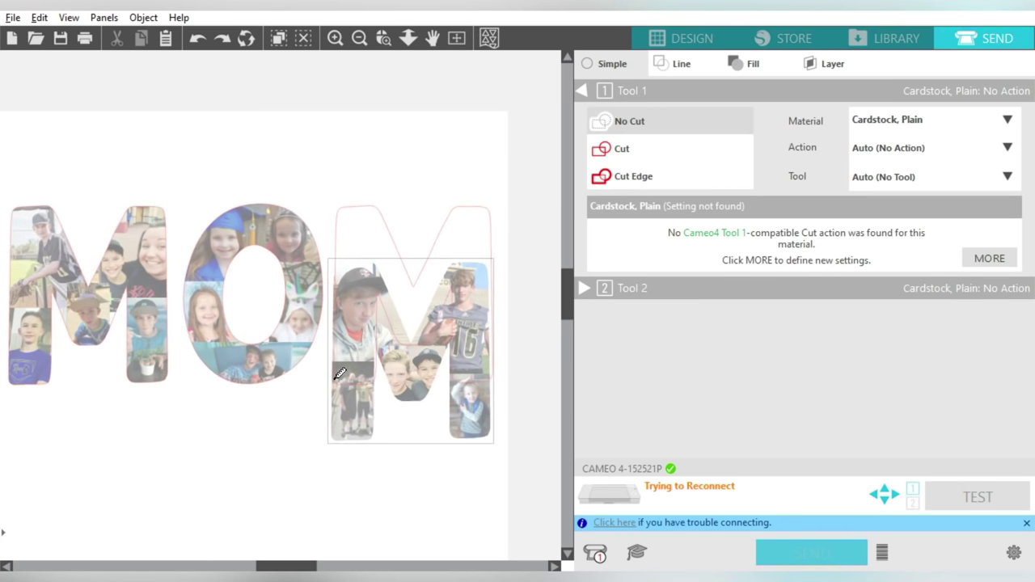
{"action": "key", "text": "ctrl+z"}
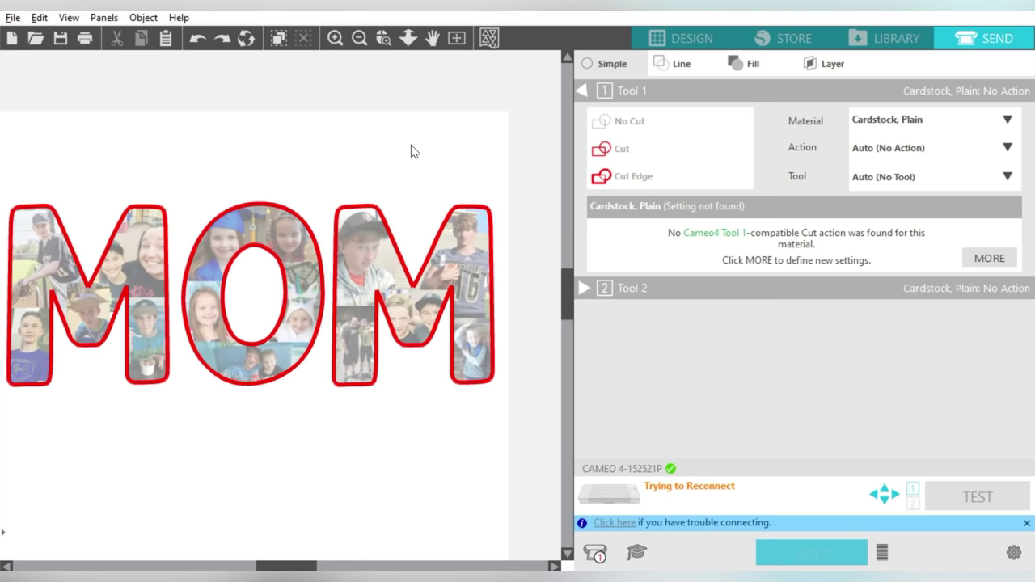
{"action": "key", "text": "ctrl+a"}
{"action": "left_click", "coordinate": [621, 158]}
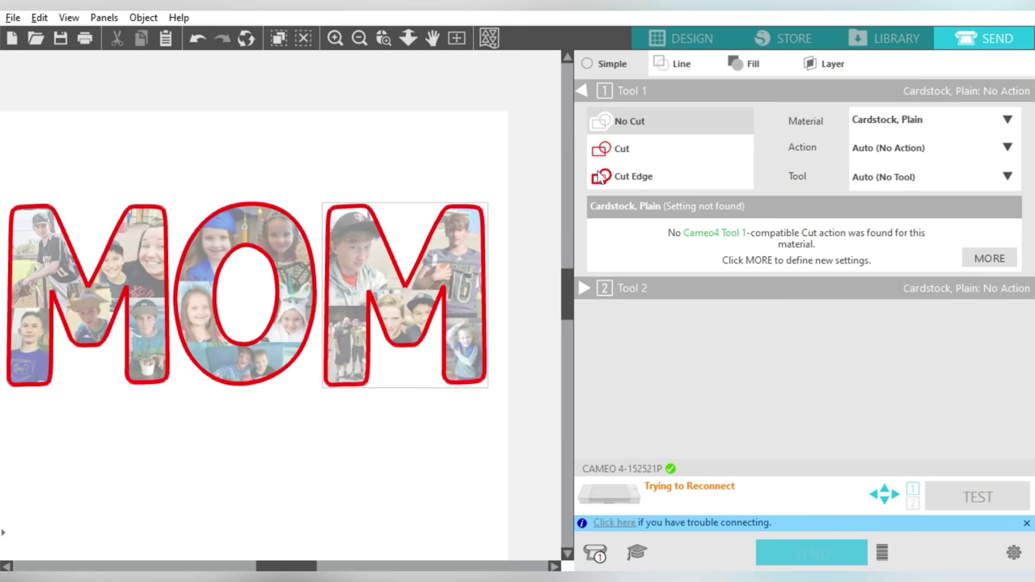
- Toggle the last M between Cut and No Cut, leaving it on Cut
{"action": "left_click", "coordinate": [620, 161]}
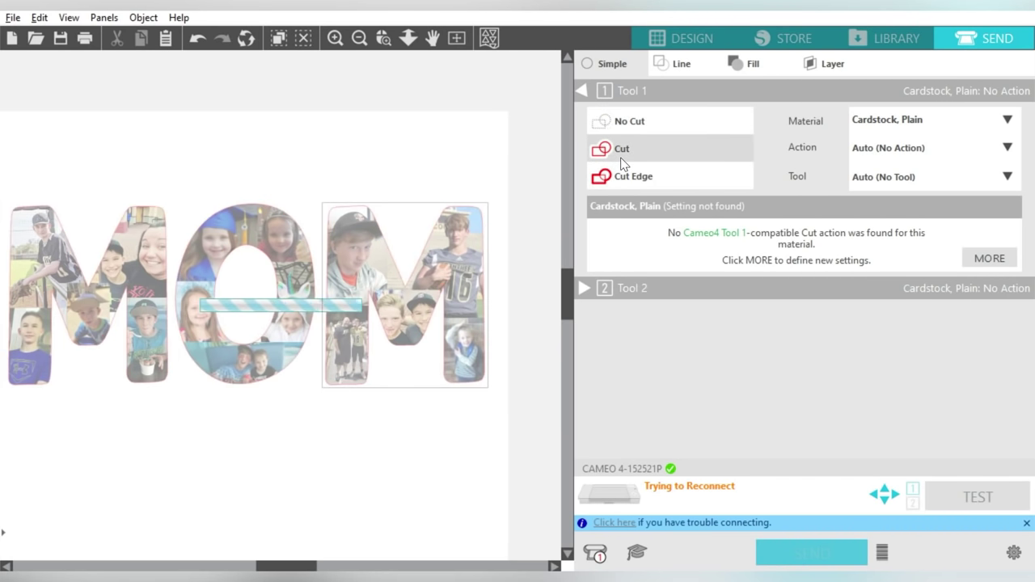
{"action": "left_click", "coordinate": [627, 118]}
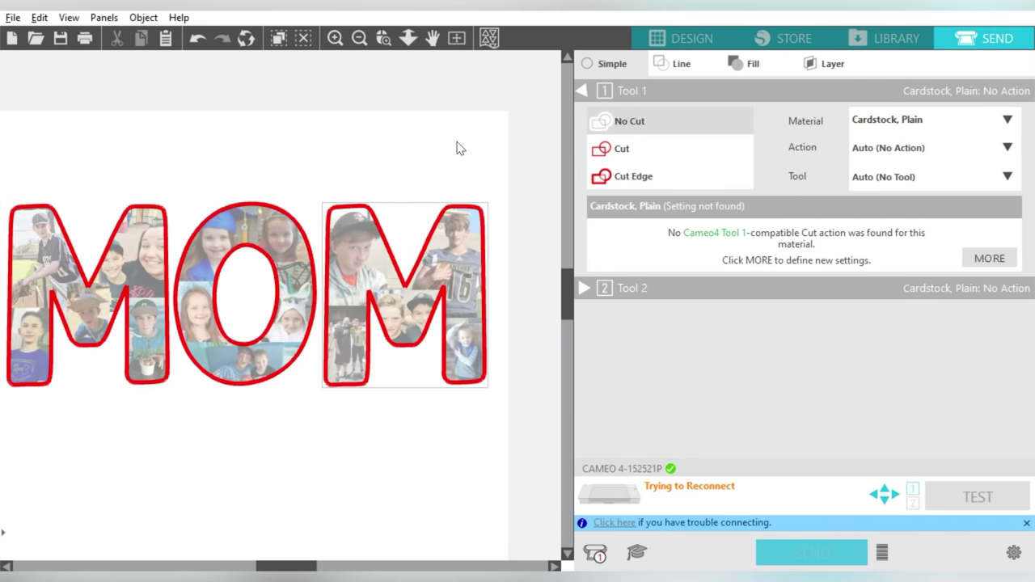
{"action": "left_click", "coordinate": [628, 154]}
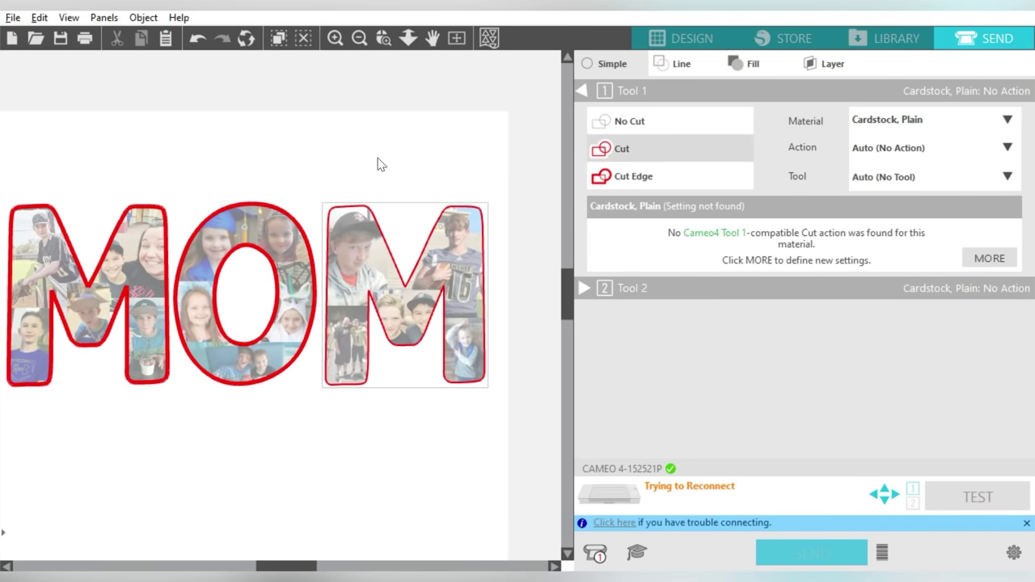
{"action": "left_click", "coordinate": [341, 171]}
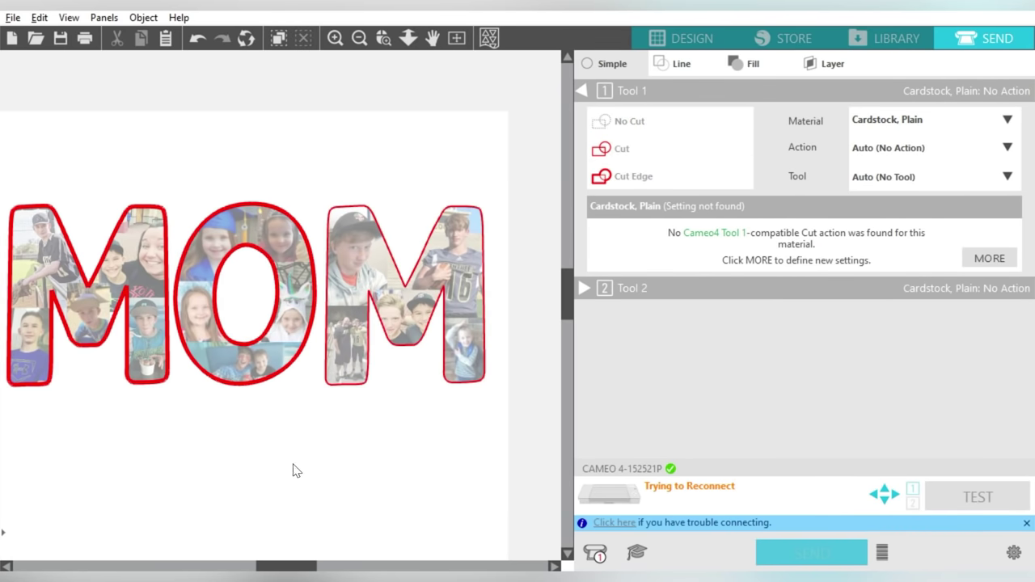
{"action": "left_click_drag", "start_coordinate": [285, 569], "coordinate": [279, 569]}
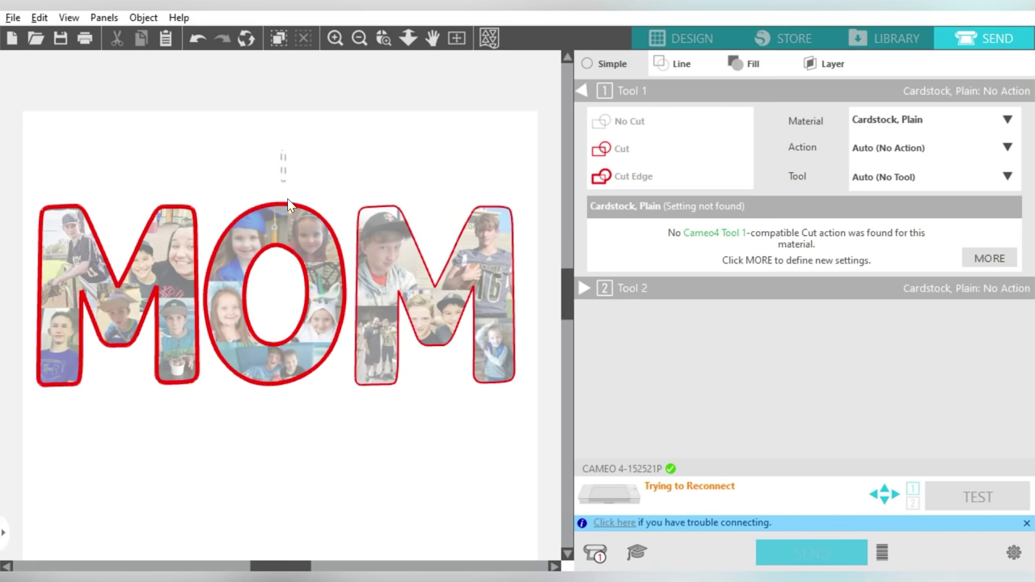
- Try Cut Edge on the O and the first M, then set both to Cut
{"action": "left_click", "coordinate": [292, 230]}
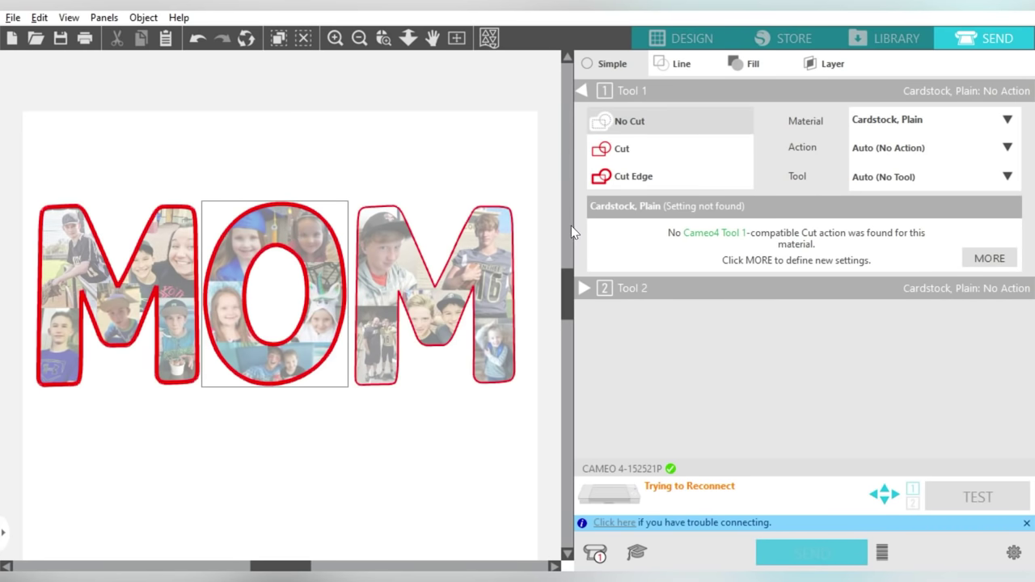
{"action": "left_click", "coordinate": [631, 174]}
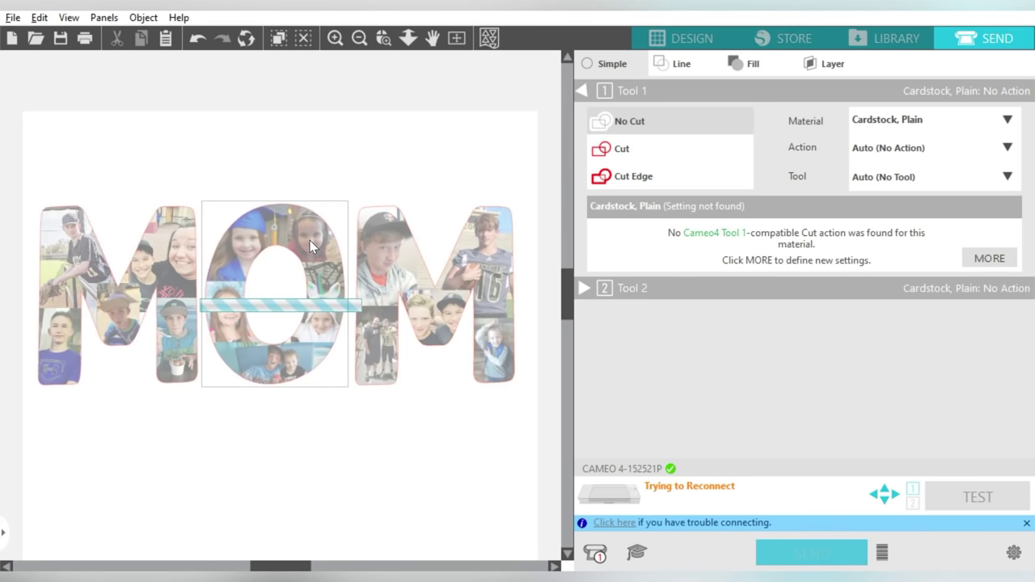
{"action": "left_click", "coordinate": [628, 153]}
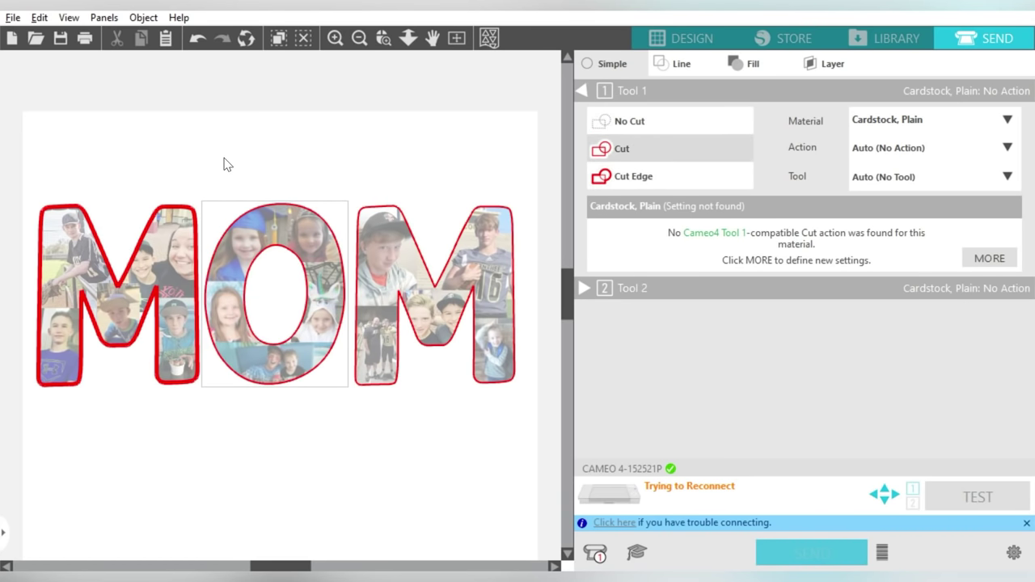
{"action": "left_click", "coordinate": [629, 121]}
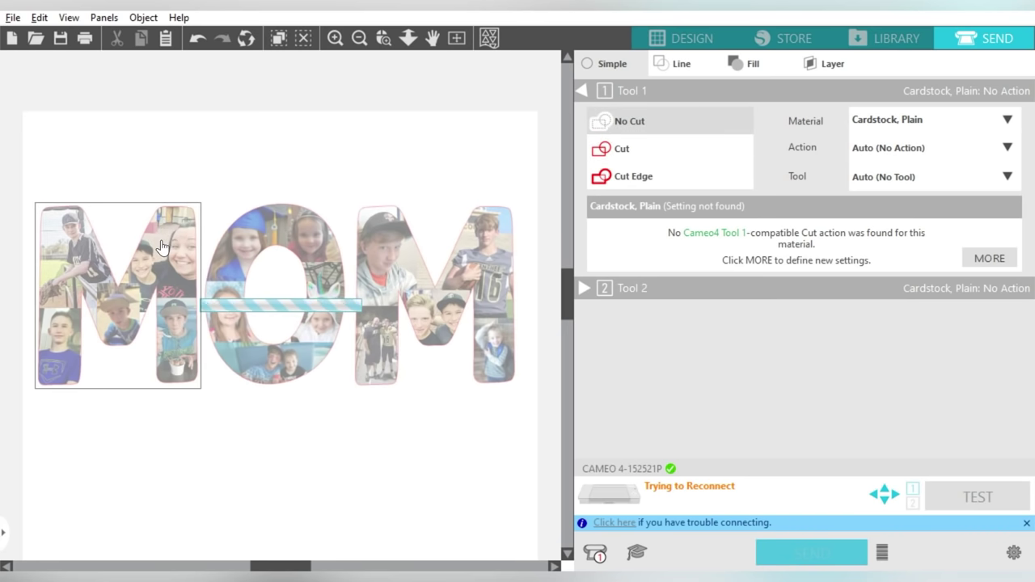
{"action": "left_click", "coordinate": [630, 175]}
{"action": "left_click", "coordinate": [615, 149]}
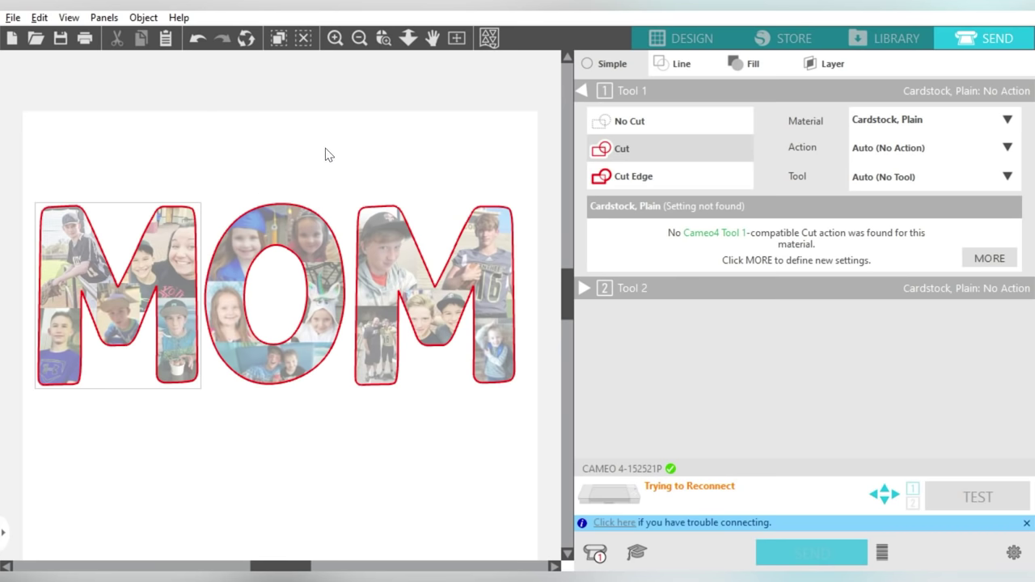
{"action": "left_click", "coordinate": [370, 152]}
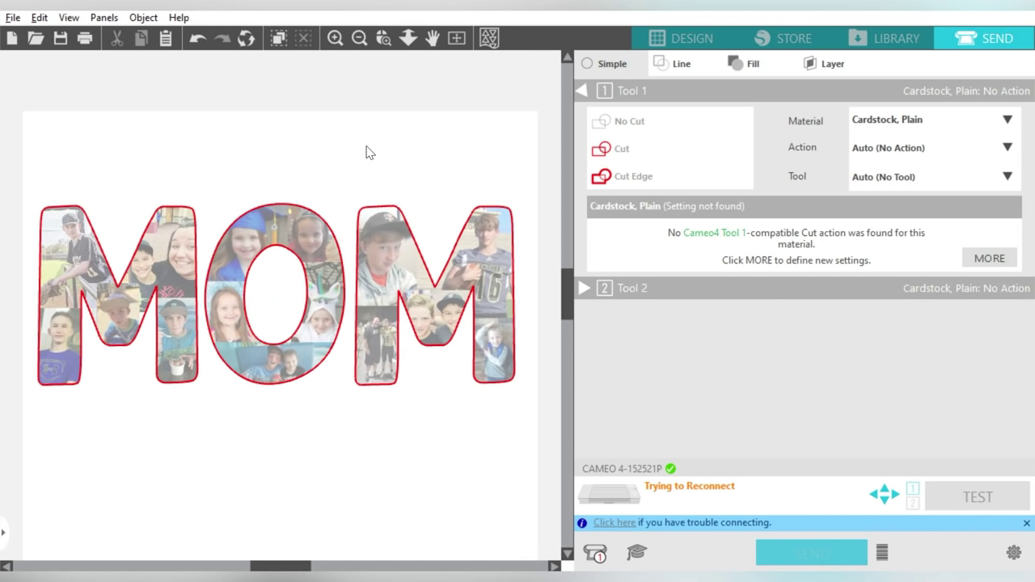
- Return to the design page and start a text box at the top-left above MOM
{"action": "left_click", "coordinate": [362, 39]}
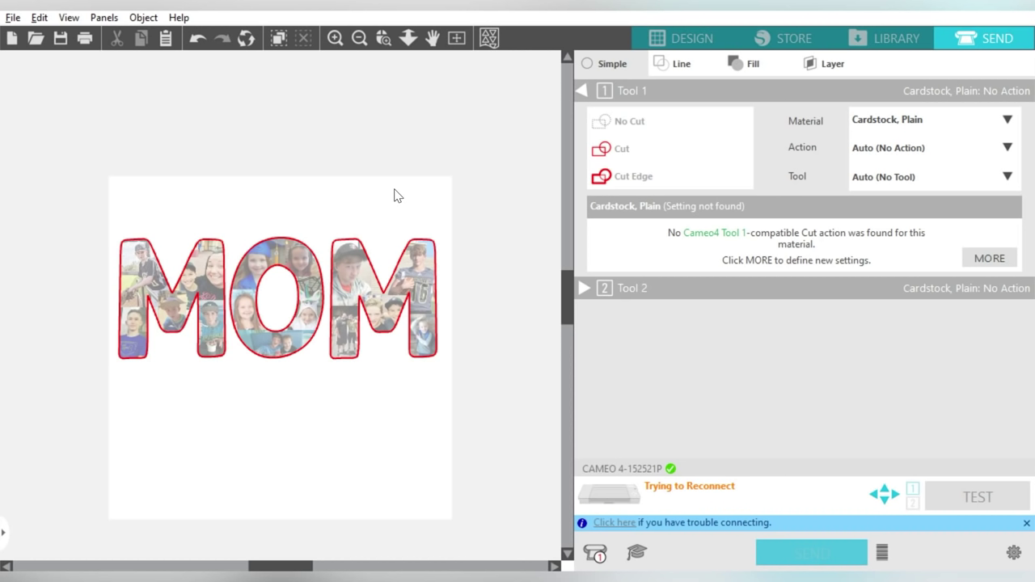
{"action": "left_click", "coordinate": [667, 28]}
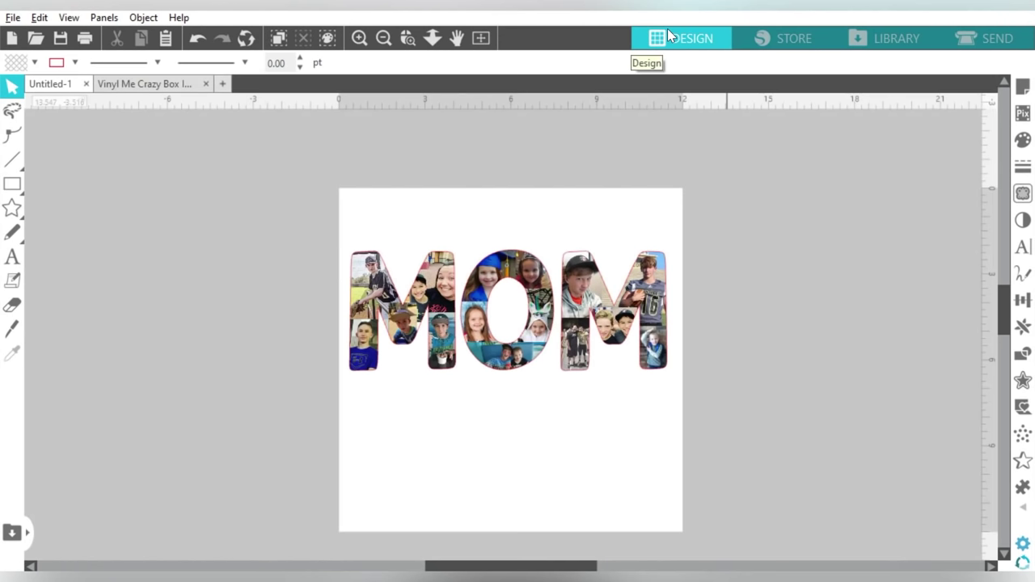
{"action": "left_click", "coordinate": [17, 263]}
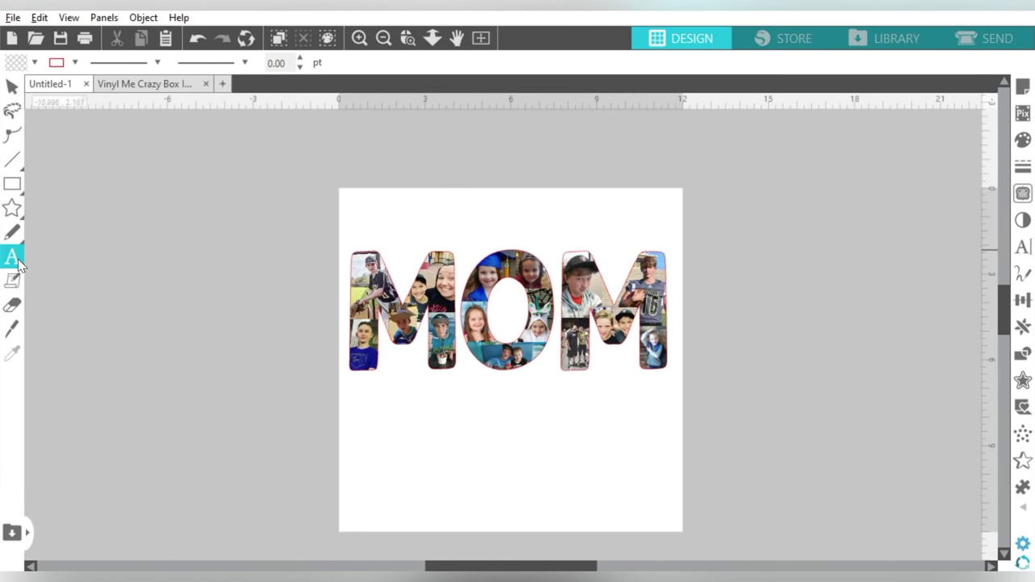
{"action": "left_click", "coordinate": [345, 210]}
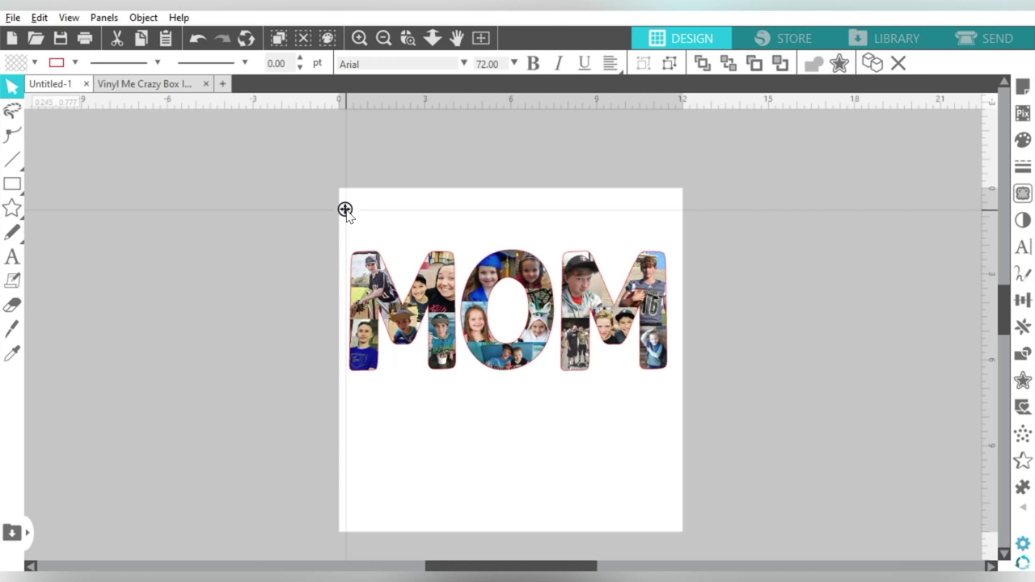
- Type the names braiden, madison and christian on separate lines
{"action": "type", "text": "braiden "}
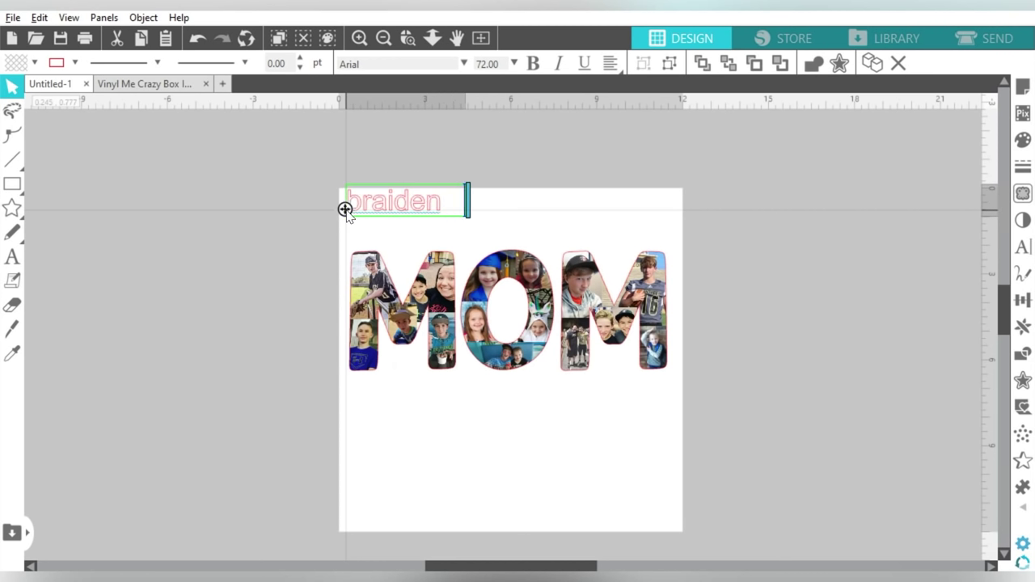
{"action": "type", "text": "  madison christia"}
{"action": "key", "text": "BackSpace"}
{"action": "key", "text": "BackSpace"}
{"action": "key", "text": "BackSpace"}
{"action": "type", "text": "madison"}
{"action": "key", "text": "Return"}
{"action": "type", "text": "christia"}
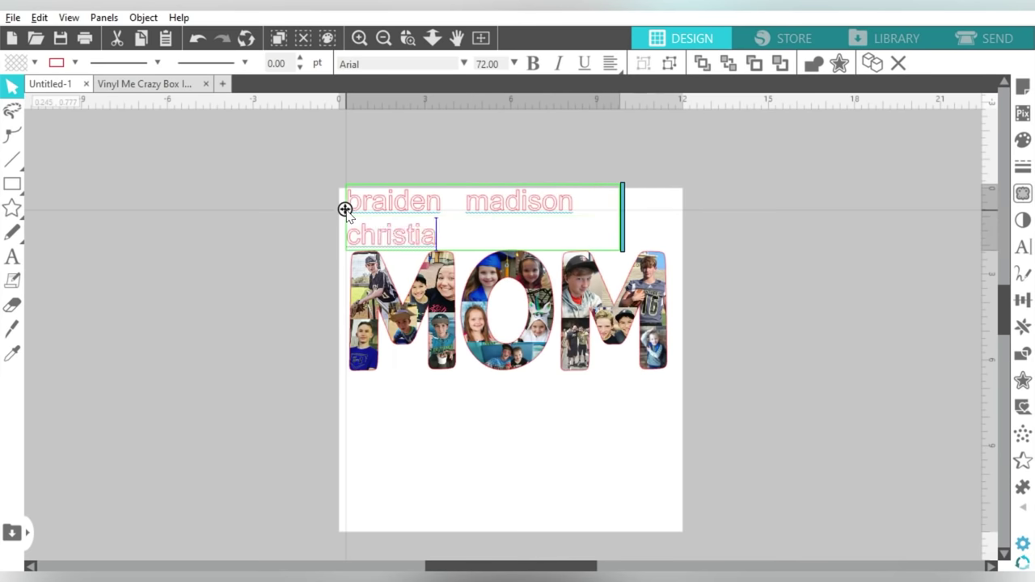
{"action": "type", "text": "n"}
{"action": "key", "text": "Escape"}
- Give the names text a black fill
{"action": "left_click", "coordinate": [35, 62]}
{"action": "left_click", "coordinate": [17, 85]}
{"action": "left_click", "coordinate": [75, 62]}
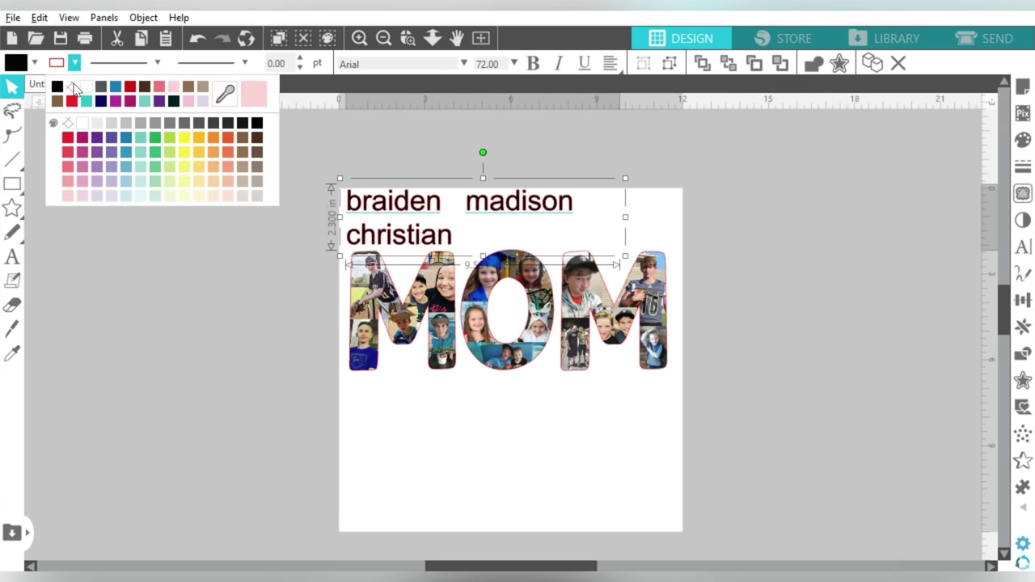
{"action": "left_click", "coordinate": [74, 87]}
{"action": "left_click", "coordinate": [1023, 246]}
- Set the names in the emelyne font and view its glyph set
{"action": "scroll", "coordinate": [960, 343], "scroll_direction": "down", "scroll_amount": 5}
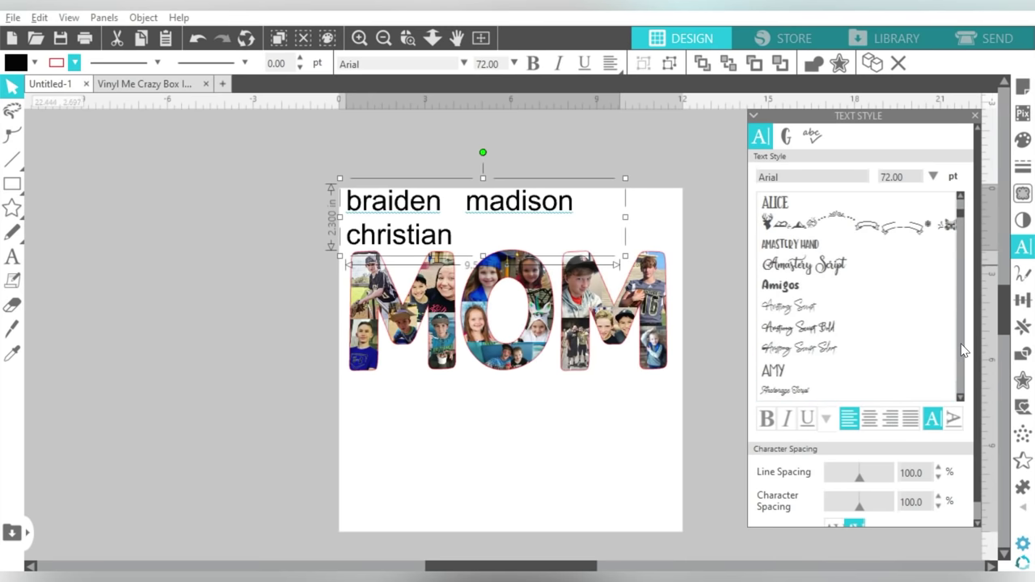
{"action": "scroll", "coordinate": [960, 344], "scroll_direction": "down", "scroll_amount": 3}
{"action": "scroll", "coordinate": [961, 344], "scroll_direction": "down", "scroll_amount": 3}
{"action": "scroll", "coordinate": [960, 343], "scroll_direction": "down", "scroll_amount": 3}
{"action": "scroll", "coordinate": [960, 343], "scroll_direction": "down", "scroll_amount": 3}
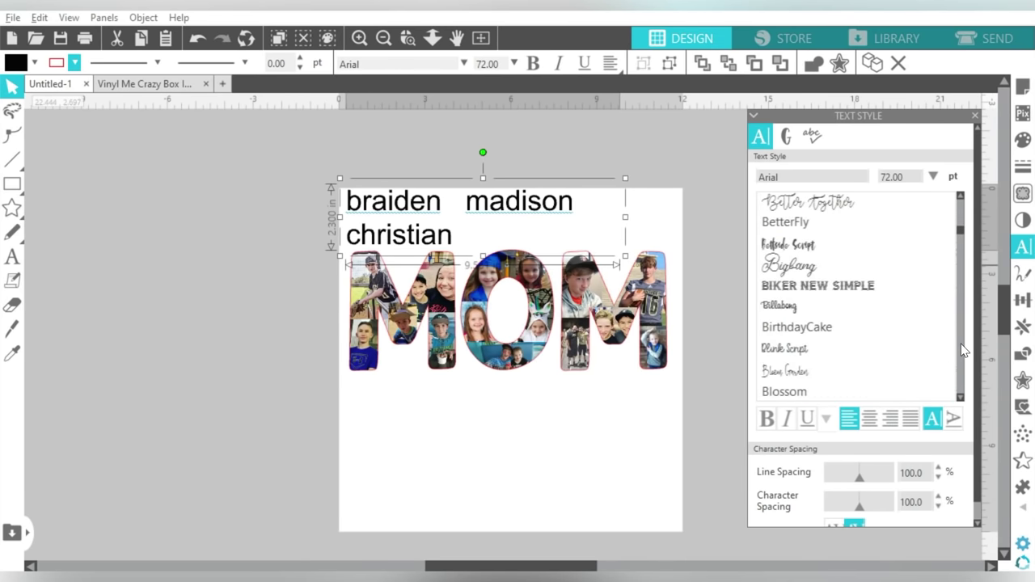
{"action": "scroll", "coordinate": [961, 345], "scroll_direction": "down", "scroll_amount": 3}
{"action": "scroll", "coordinate": [961, 345], "scroll_direction": "down", "scroll_amount": 3}
{"action": "scroll", "coordinate": [961, 345], "scroll_direction": "down", "scroll_amount": 3}
{"action": "scroll", "coordinate": [962, 345], "scroll_direction": "down", "scroll_amount": 3}
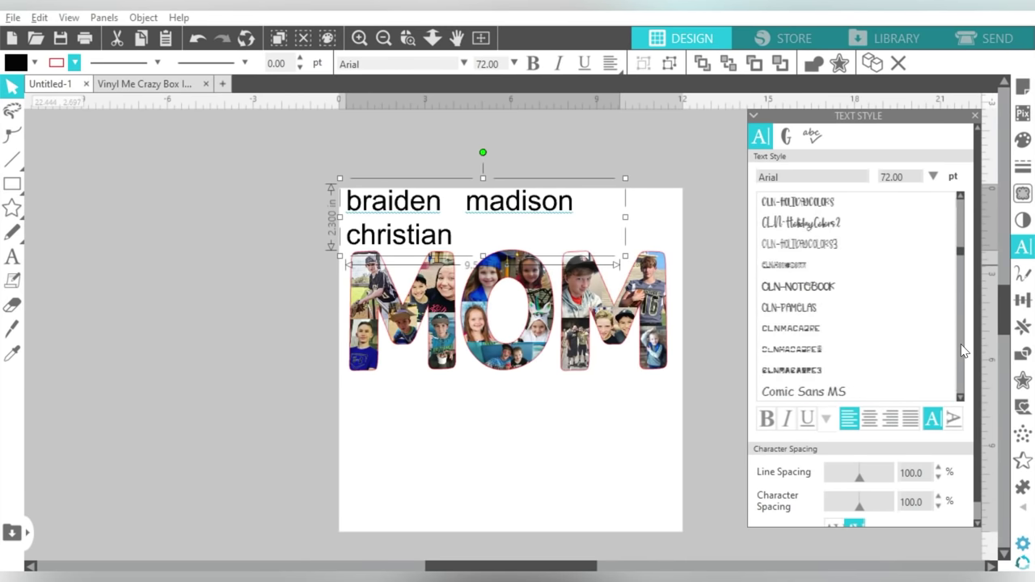
{"action": "scroll", "coordinate": [962, 350], "scroll_direction": "down", "scroll_amount": 3}
{"action": "scroll", "coordinate": [962, 350], "scroll_direction": "down", "scroll_amount": 3}
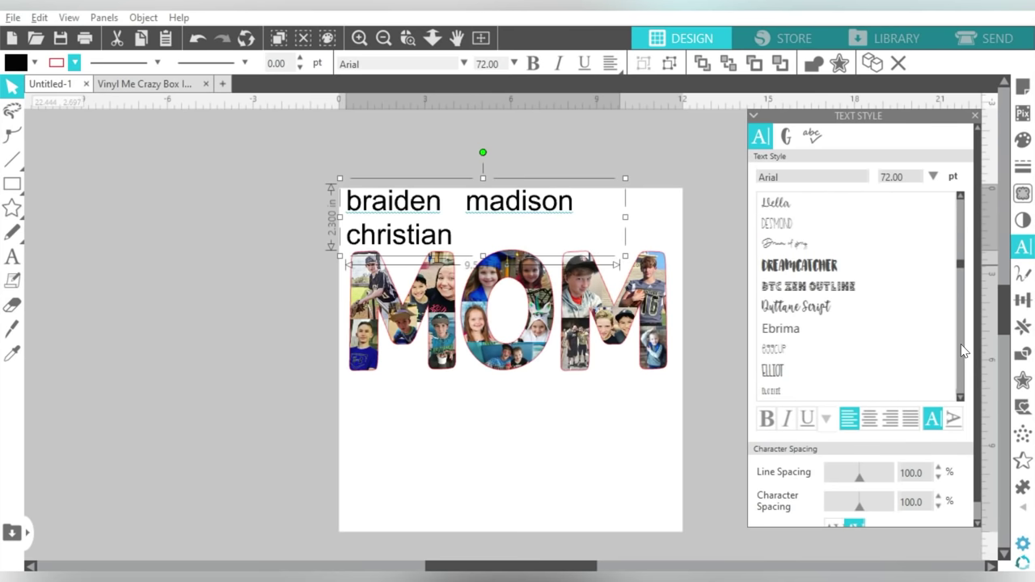
{"action": "scroll", "coordinate": [962, 350], "scroll_direction": "down", "scroll_amount": 3}
{"action": "scroll", "coordinate": [962, 350], "scroll_direction": "down", "scroll_amount": 3}
{"action": "scroll", "coordinate": [957, 215], "scroll_direction": "up", "scroll_amount": 3}
{"action": "left_click", "coordinate": [800, 201]}
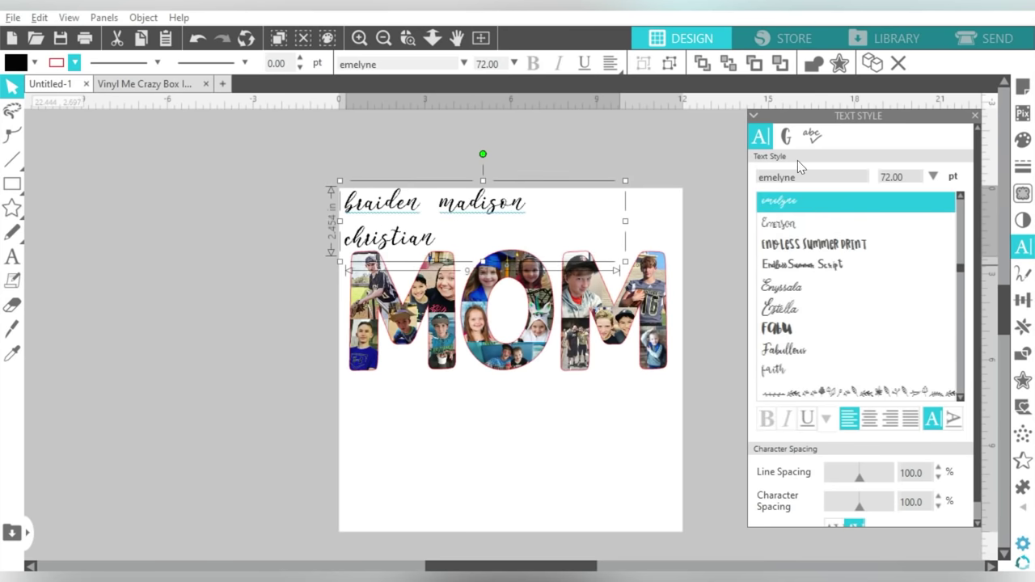
{"action": "left_click", "coordinate": [785, 136]}
- Go back to the font list and scroll down toward Lovely Buttering Script
{"action": "scroll", "coordinate": [963, 397], "scroll_direction": "down", "scroll_amount": 3}
{"action": "scroll", "coordinate": [962, 372], "scroll_direction": "down", "scroll_amount": 3}
{"action": "scroll", "coordinate": [962, 371], "scroll_direction": "down", "scroll_amount": 3}
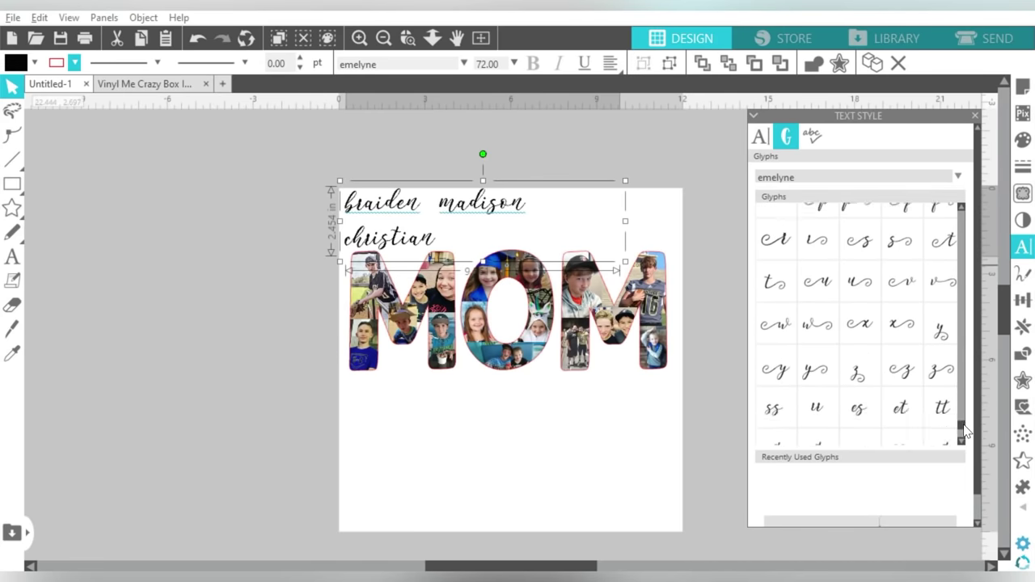
{"action": "left_click", "coordinate": [760, 136]}
{"action": "scroll", "coordinate": [959, 350], "scroll_direction": "up", "scroll_amount": 3}
{"action": "scroll", "coordinate": [959, 350], "scroll_direction": "down", "scroll_amount": 3}
{"action": "scroll", "coordinate": [959, 350], "scroll_direction": "down", "scroll_amount": 3}
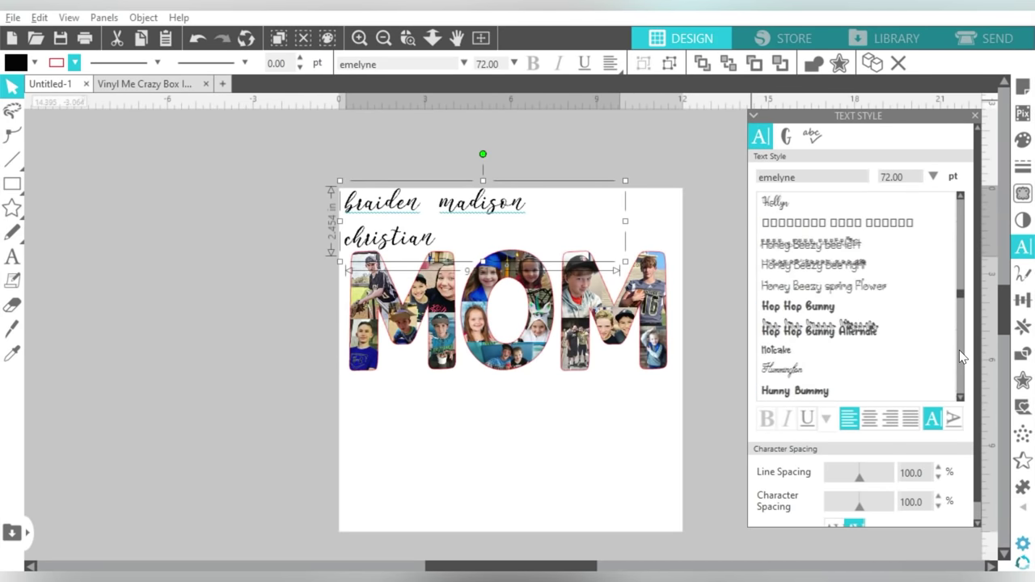
{"action": "scroll", "coordinate": [959, 350], "scroll_direction": "down", "scroll_amount": 3}
{"action": "scroll", "coordinate": [958, 350], "scroll_direction": "down", "scroll_amount": 3}
- Set the names in Lovely Buttering Script and display its glyphs
{"action": "left_click", "coordinate": [816, 347]}
{"action": "left_click", "coordinate": [786, 136]}
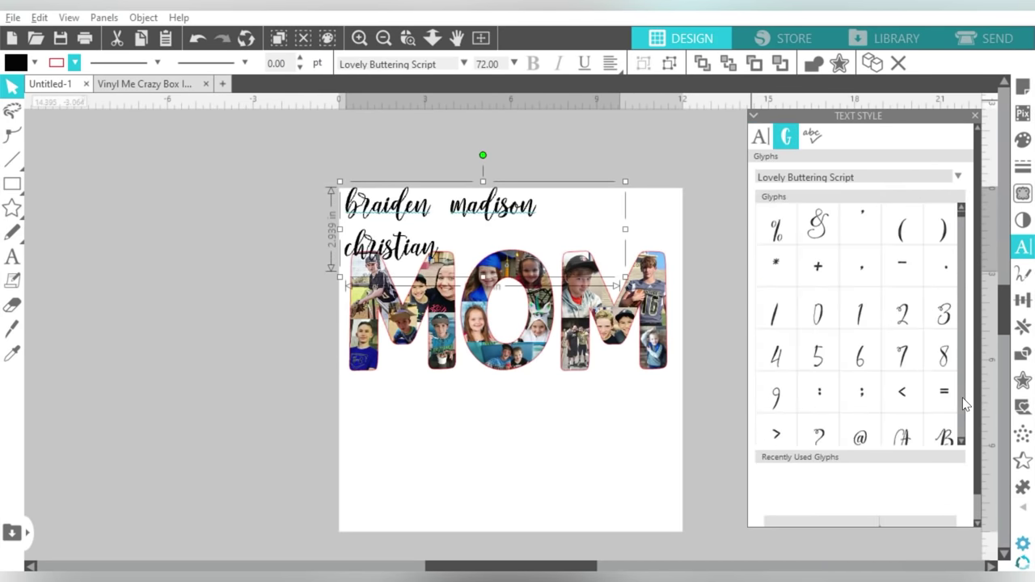
{"action": "scroll", "coordinate": [963, 388], "scroll_direction": "down", "scroll_amount": 3}
{"action": "scroll", "coordinate": [964, 405], "scroll_direction": "down", "scroll_amount": 3}
{"action": "left_click_drag", "start_coordinate": [962, 228], "coordinate": [962, 309]}
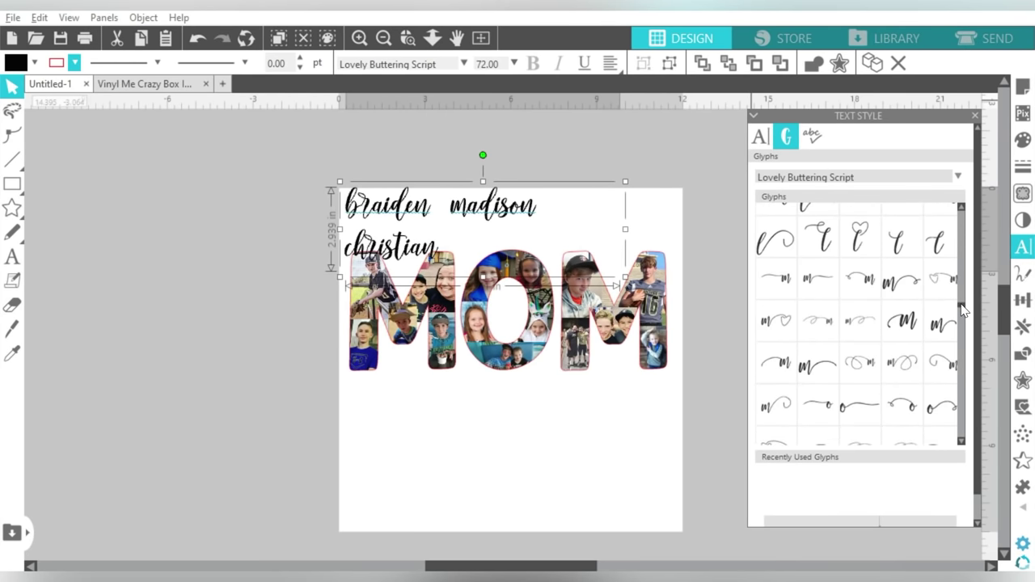
- Start braiden with a swash b glyph and remove its final n
{"action": "double_click", "coordinate": [380, 206]}
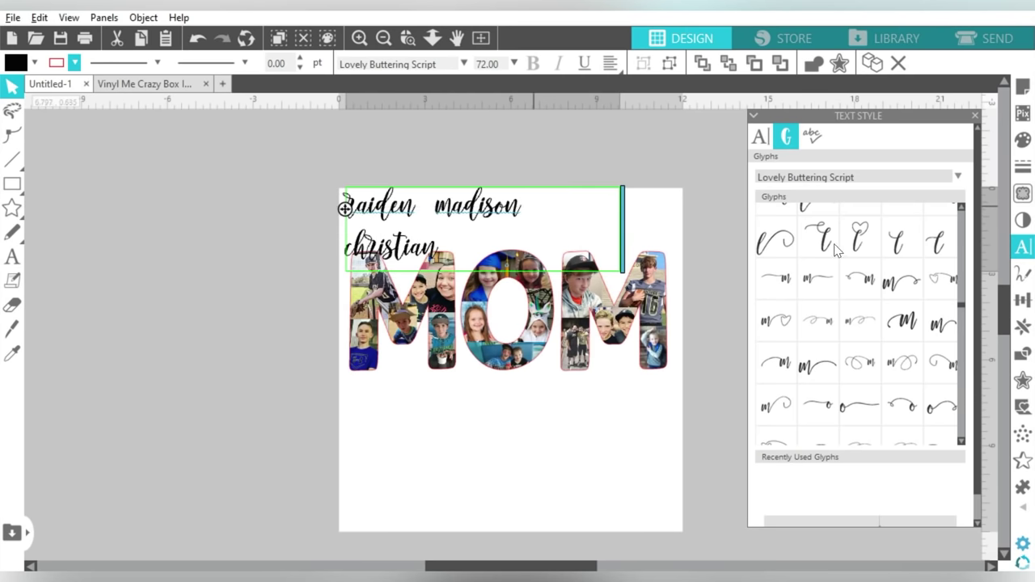
{"action": "scroll", "coordinate": [963, 227], "scroll_direction": "up", "scroll_amount": 3}
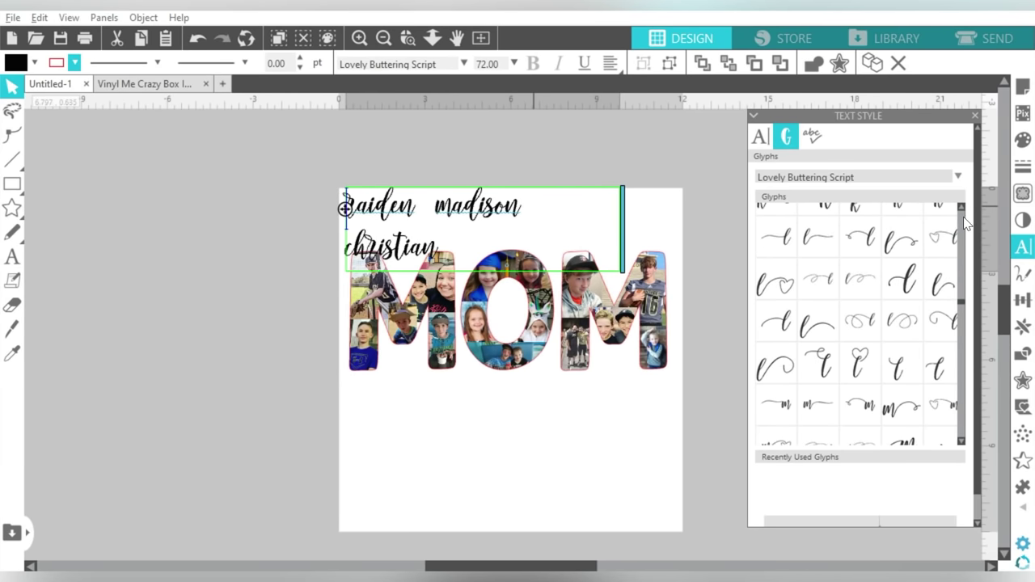
{"action": "scroll", "coordinate": [963, 216], "scroll_direction": "up", "scroll_amount": 2}
{"action": "scroll", "coordinate": [962, 216], "scroll_direction": "up", "scroll_amount": 2}
{"action": "scroll", "coordinate": [963, 217], "scroll_direction": "up", "scroll_amount": 2}
{"action": "scroll", "coordinate": [963, 217], "scroll_direction": "up", "scroll_amount": 2}
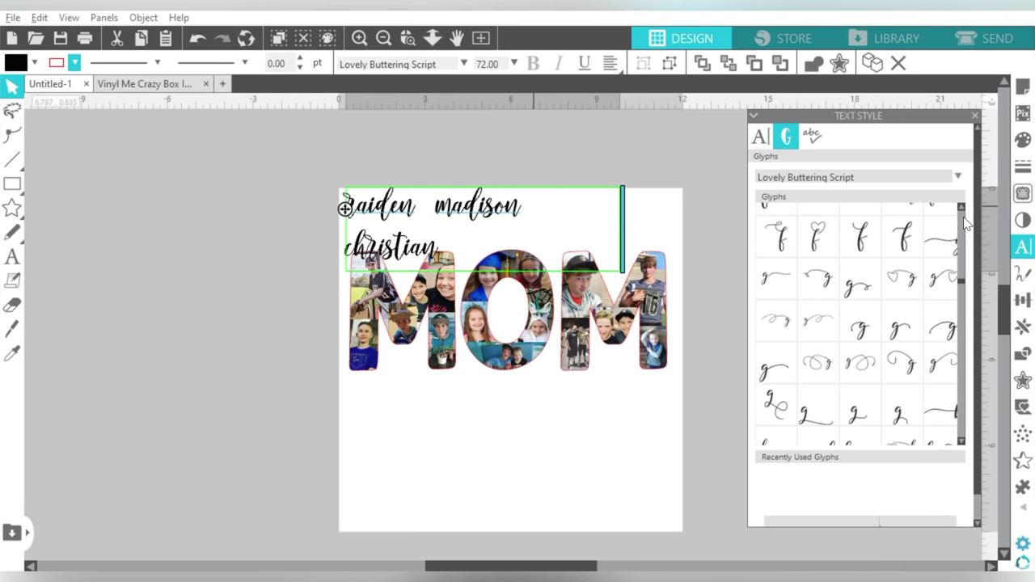
{"action": "scroll", "coordinate": [963, 217], "scroll_direction": "up", "scroll_amount": 2}
{"action": "scroll", "coordinate": [963, 217], "scroll_direction": "up", "scroll_amount": 2}
{"action": "scroll", "coordinate": [963, 216], "scroll_direction": "up", "scroll_amount": 2}
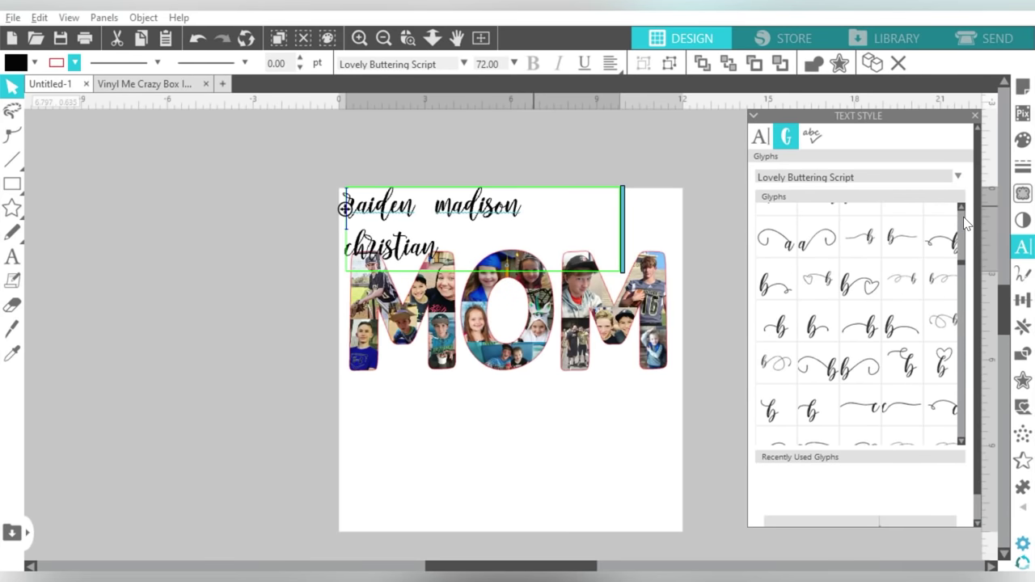
{"action": "left_click", "coordinate": [864, 243]}
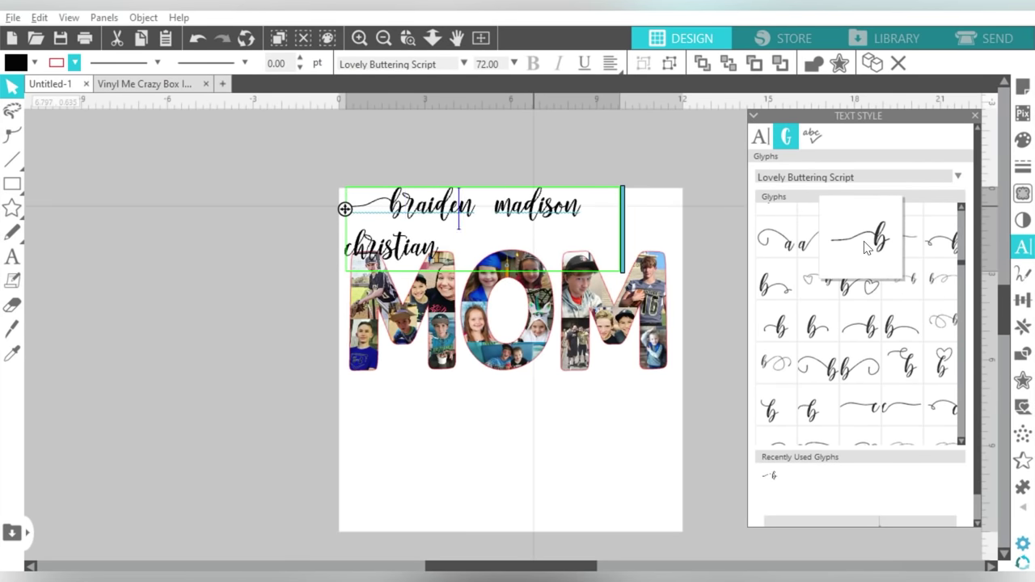
{"action": "key", "text": "Delete"}
- End braiden and madison with heart-tailed n glyphs
{"action": "scroll", "coordinate": [962, 413], "scroll_direction": "down", "scroll_amount": 2}
{"action": "scroll", "coordinate": [962, 413], "scroll_direction": "down", "scroll_amount": 2}
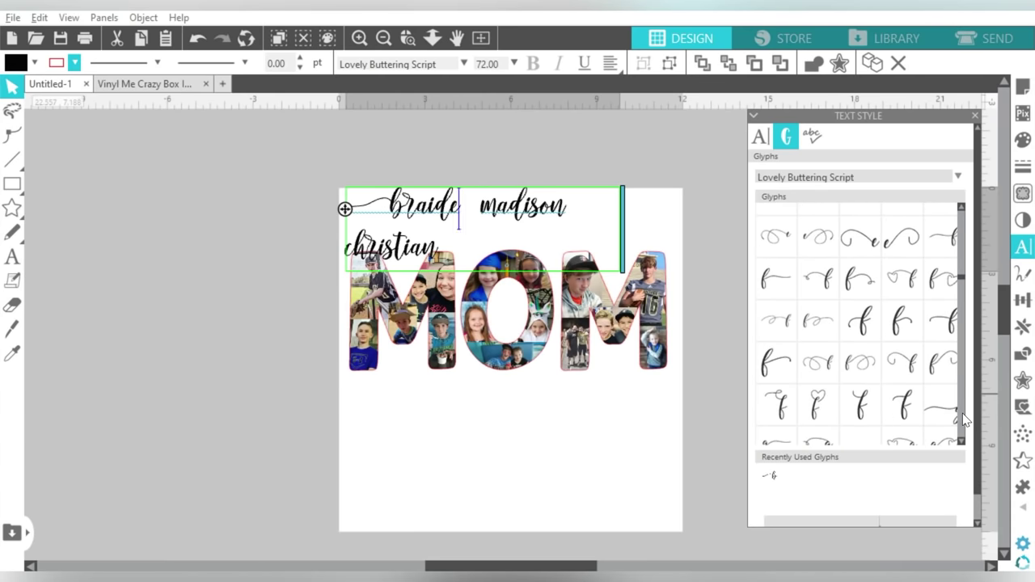
{"action": "scroll", "coordinate": [962, 414], "scroll_direction": "down", "scroll_amount": 2}
{"action": "scroll", "coordinate": [962, 413], "scroll_direction": "down", "scroll_amount": 2}
{"action": "scroll", "coordinate": [962, 413], "scroll_direction": "down", "scroll_amount": 2}
{"action": "scroll", "coordinate": [962, 413], "scroll_direction": "down", "scroll_amount": 2}
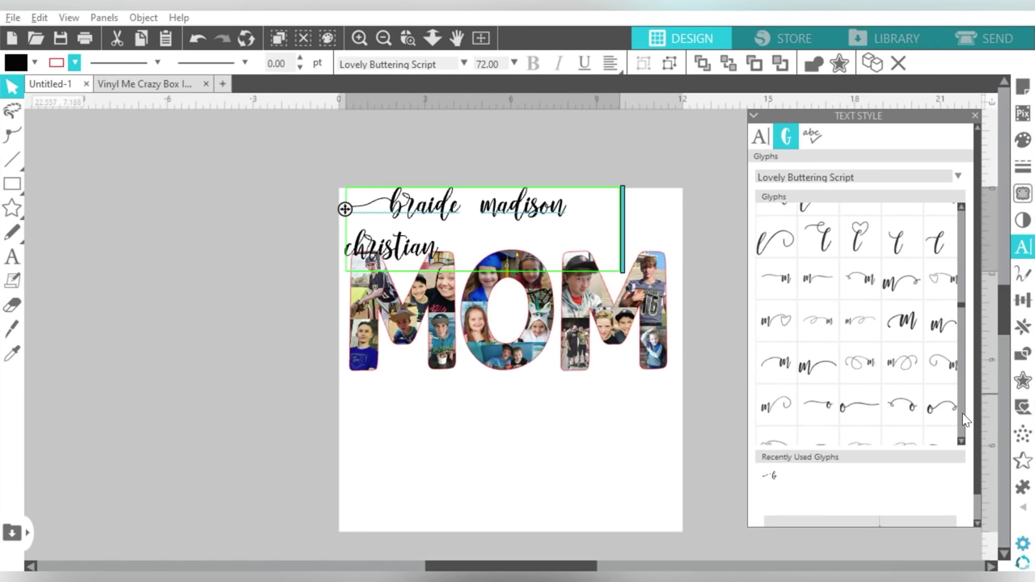
{"action": "scroll", "coordinate": [962, 413], "scroll_direction": "down", "scroll_amount": 1}
{"action": "scroll", "coordinate": [962, 413], "scroll_direction": "down", "scroll_amount": 2}
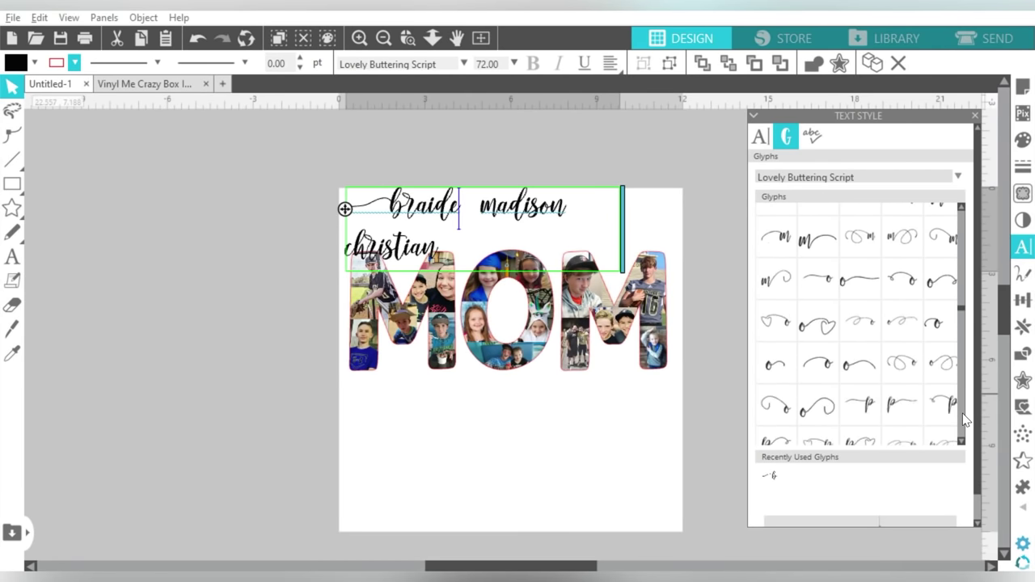
{"action": "scroll", "coordinate": [962, 413], "scroll_direction": "down", "scroll_amount": 2}
{"action": "scroll", "coordinate": [962, 413], "scroll_direction": "down", "scroll_amount": 2}
{"action": "scroll", "coordinate": [962, 413], "scroll_direction": "down", "scroll_amount": 2}
{"action": "scroll", "coordinate": [962, 413], "scroll_direction": "down", "scroll_amount": 2}
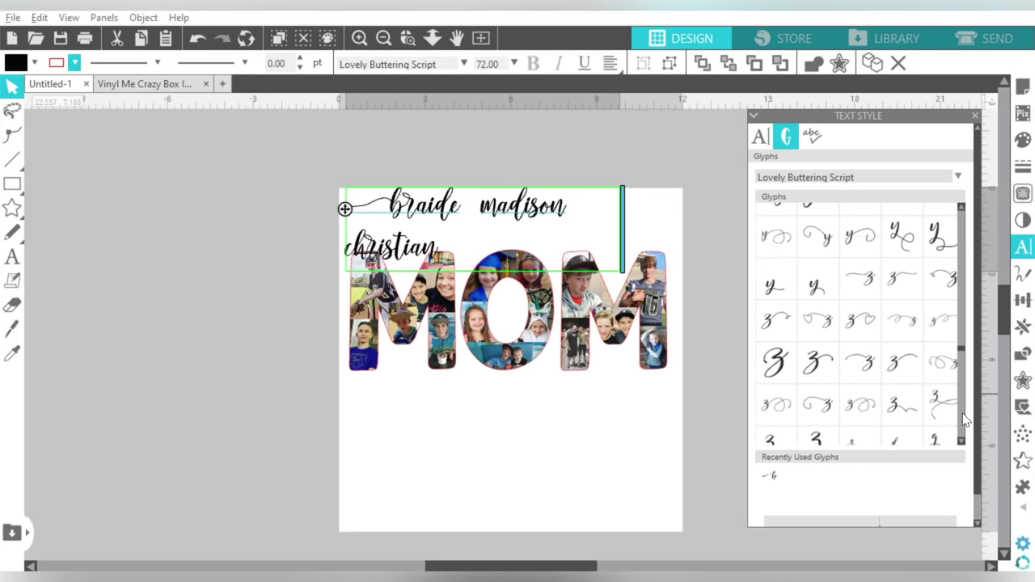
{"action": "scroll", "coordinate": [962, 413], "scroll_direction": "down", "scroll_amount": 2}
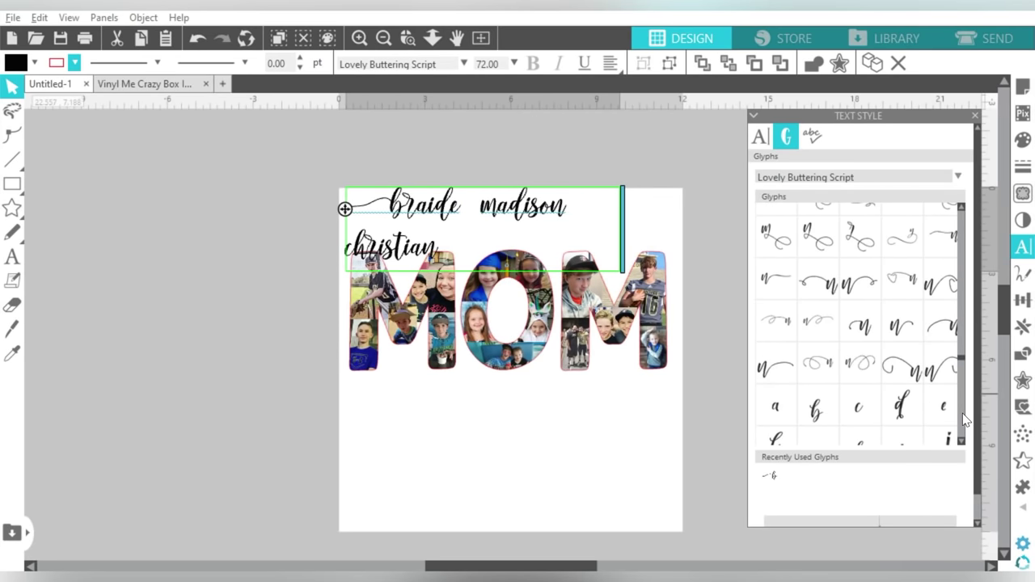
{"action": "double_click", "coordinate": [934, 291]}
{"action": "key", "text": "Right"}
{"action": "key", "text": "Right"}
{"action": "key", "text": "Right"}
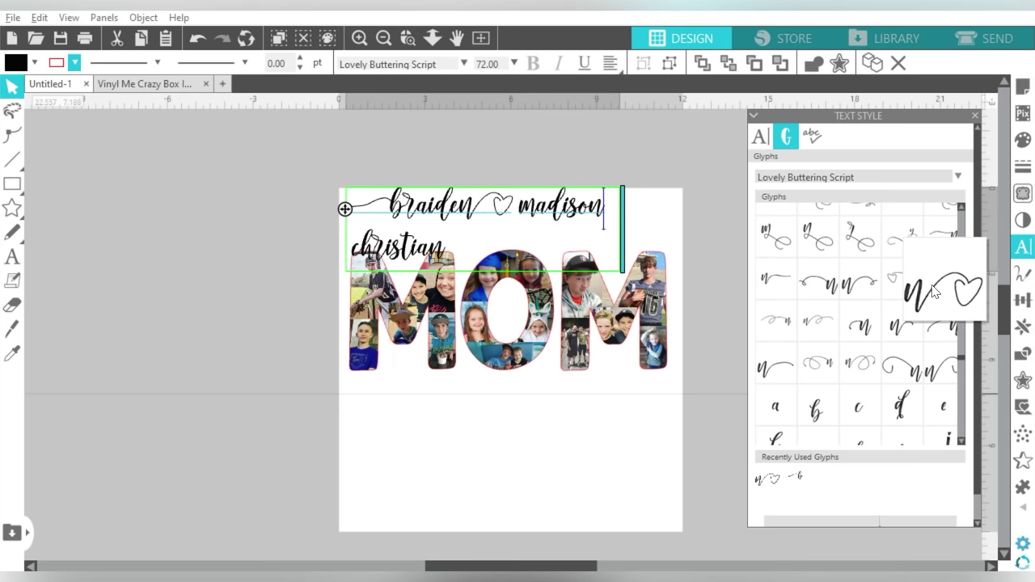
{"action": "key", "text": "BackSpace"}
{"action": "left_click", "coordinate": [767, 480]}
- End christian with a swash n and select the whole names block
{"action": "key", "text": "BackSpace"}
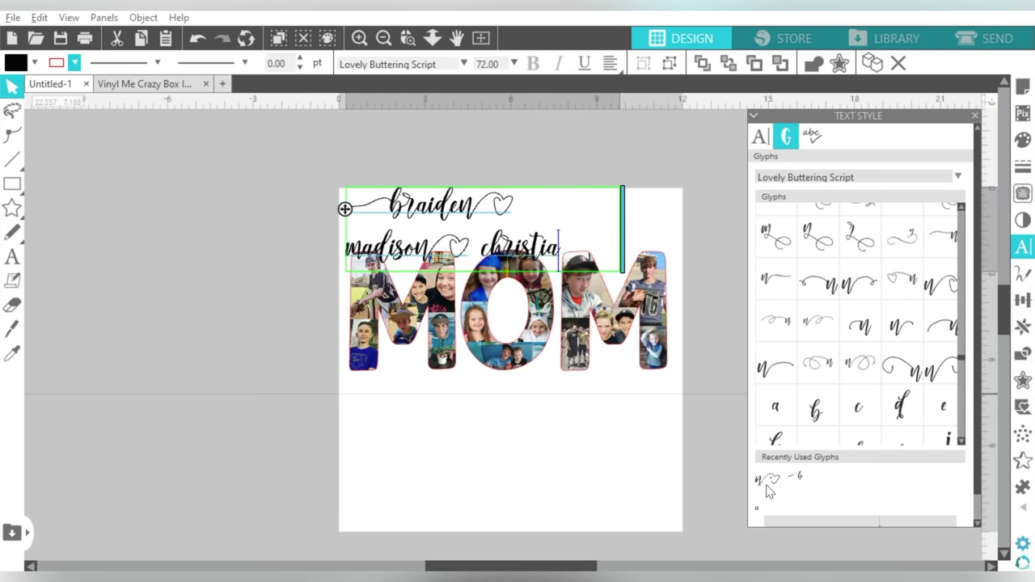
{"action": "double_click", "coordinate": [774, 368]}
{"action": "double_click", "coordinate": [899, 238]}
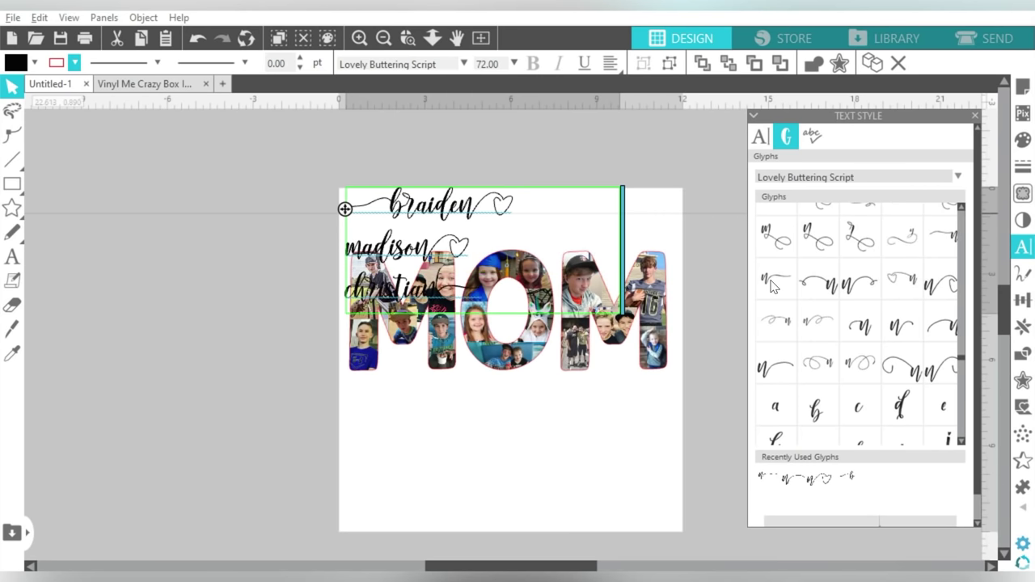
{"action": "left_click", "coordinate": [518, 160]}
{"action": "left_click", "coordinate": [469, 206]}
- Reduce the names' font size to 50
{"action": "left_click", "coordinate": [760, 136]}
{"action": "double_click", "coordinate": [894, 177]}
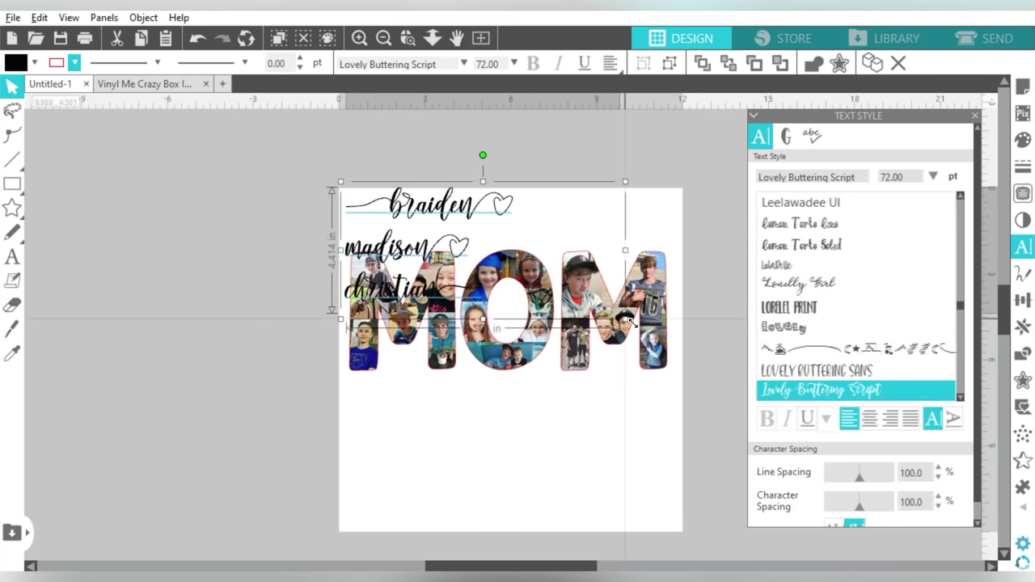
{"action": "type", "text": "50"}
{"action": "key", "text": "Return"}
- Try swash glyphs for madison's m, then restore the plain m
{"action": "double_click", "coordinate": [561, 212]}
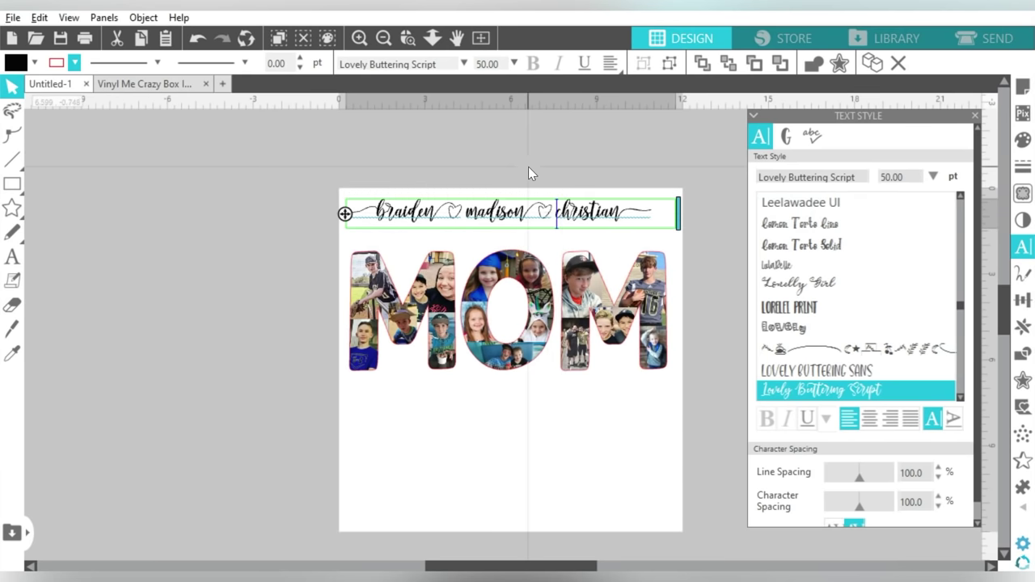
{"action": "left_click", "coordinate": [477, 212]}
{"action": "key", "text": "BackSpace"}
{"action": "left_click", "coordinate": [785, 136]}
{"action": "scroll", "coordinate": [941, 336], "scroll_direction": "down", "scroll_amount": 5}
{"action": "scroll", "coordinate": [946, 316], "scroll_direction": "down", "scroll_amount": 3}
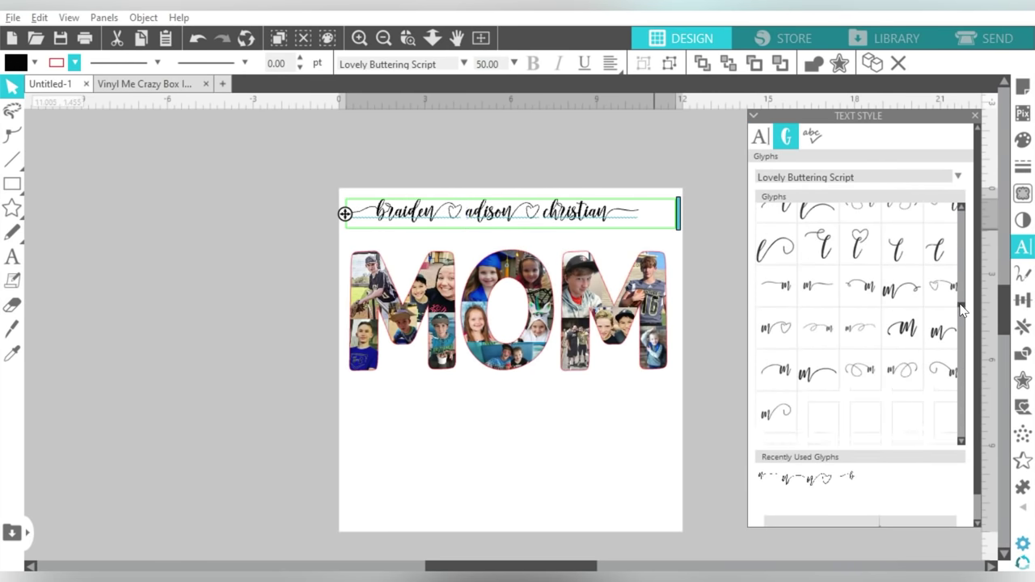
{"action": "left_click", "coordinate": [775, 327]}
{"action": "key", "text": "BackSpace"}
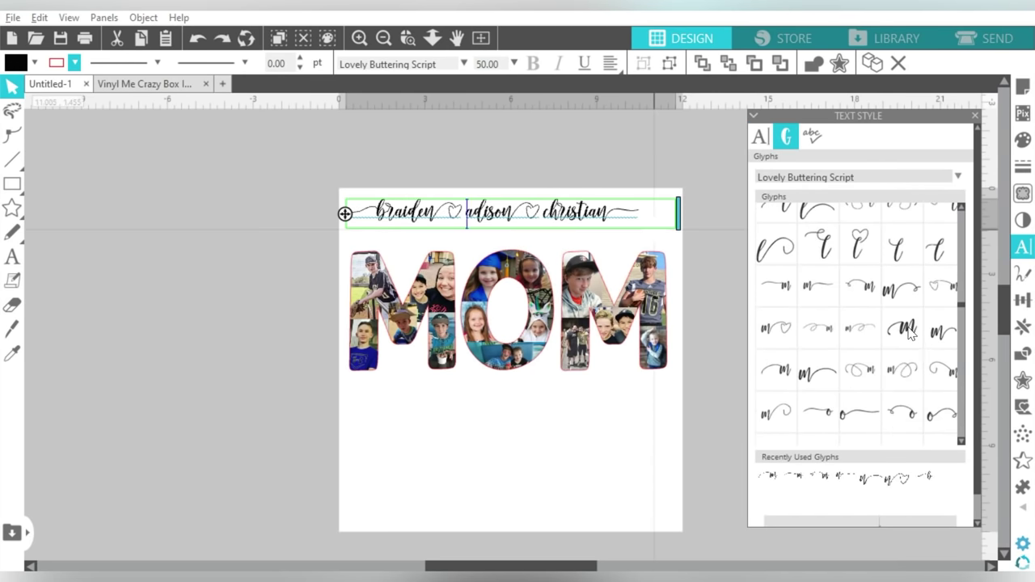
{"action": "left_click", "coordinate": [942, 286]}
{"action": "key", "text": "BackSpace"}
{"action": "type", "text": "m"}
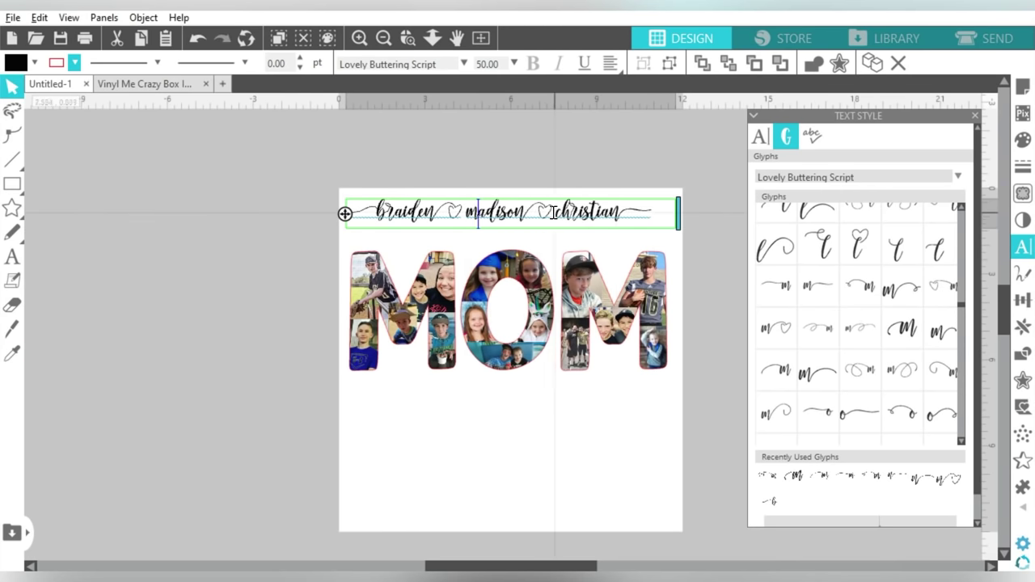
{"action": "key", "text": "Delete"}
{"action": "key", "text": "Delete"}
- Link christian with a heart-tailed c and end madison with a long-tailed n
{"action": "scroll", "coordinate": [963, 223], "scroll_direction": "up", "scroll_amount": 1}
{"action": "scroll", "coordinate": [963, 221], "scroll_direction": "up", "scroll_amount": 2}
{"action": "scroll", "coordinate": [963, 222], "scroll_direction": "up", "scroll_amount": 1}
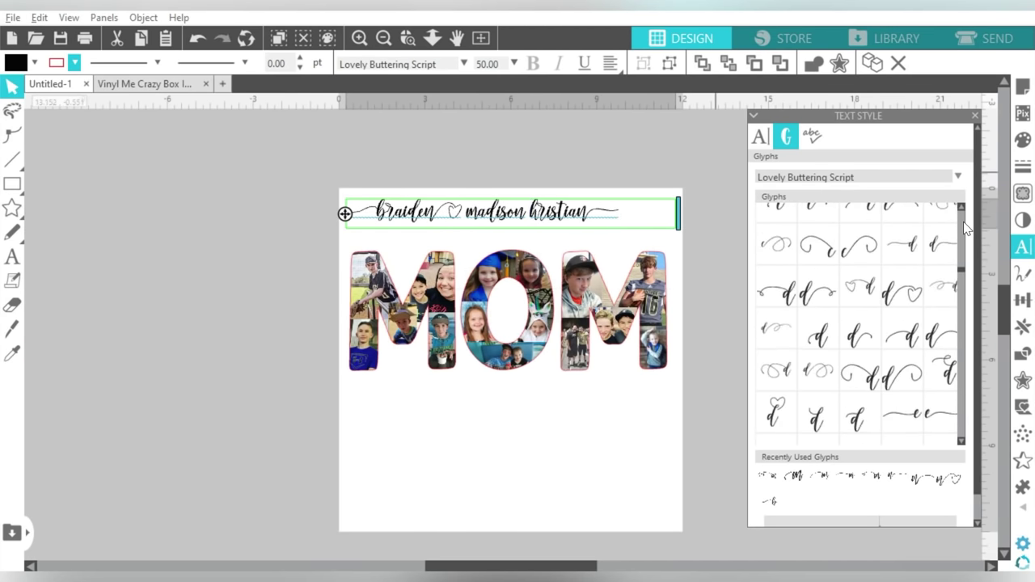
{"action": "left_click", "coordinate": [942, 286]}
{"action": "left_click", "coordinate": [522, 212]}
{"action": "key", "text": "BackSpace"}
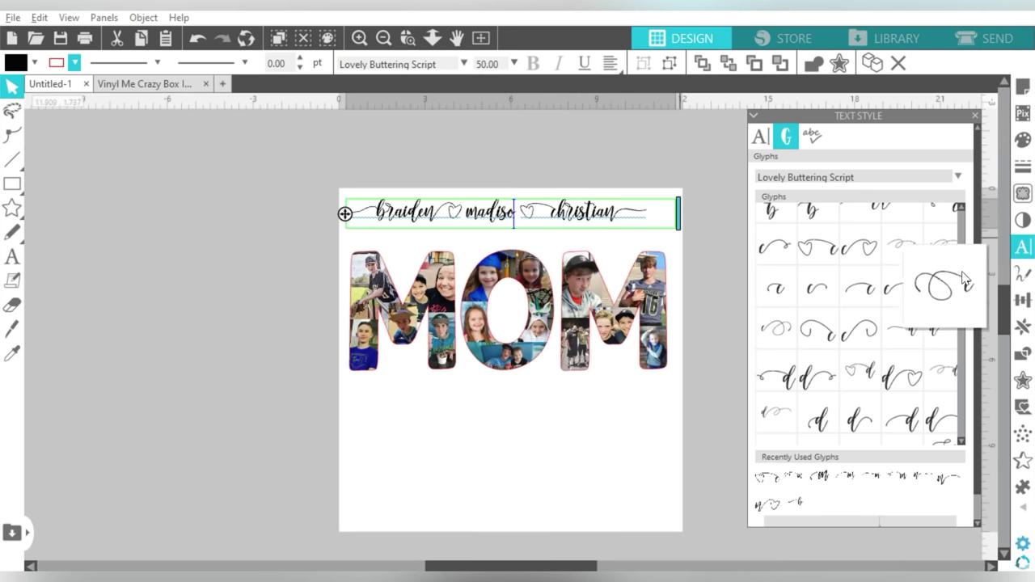
{"action": "scroll", "coordinate": [857, 323], "scroll_direction": "down", "scroll_amount": 4}
{"action": "left_click", "coordinate": [774, 361]}
- Shrink the names to 40 pt and start madison with a swash m
{"action": "left_click", "coordinate": [760, 136]}
{"action": "left_click", "coordinate": [914, 199]}
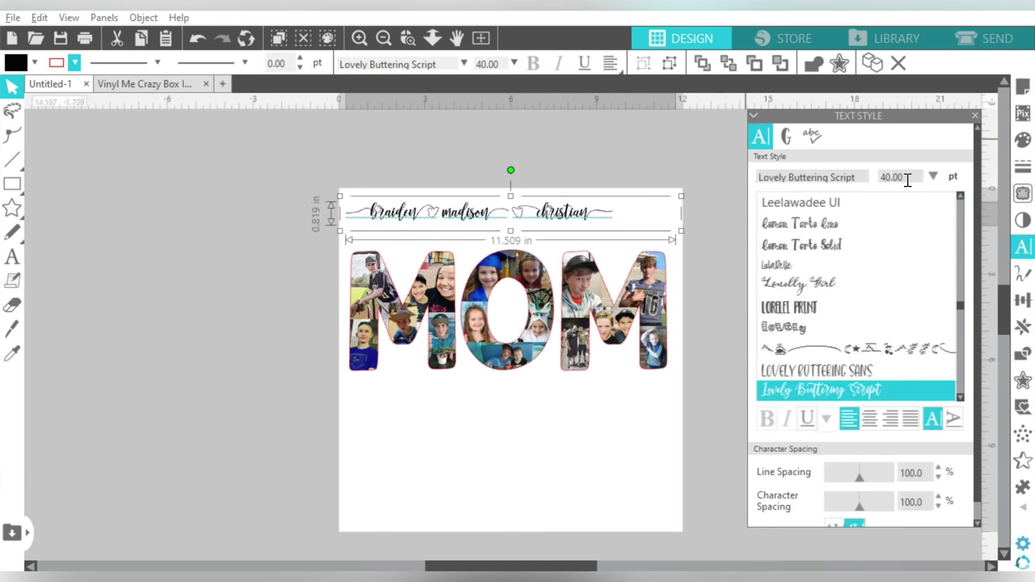
{"action": "left_click", "coordinate": [466, 279]}
{"action": "double_click", "coordinate": [449, 212]}
{"action": "key", "text": "BackSpace"}
{"action": "left_click", "coordinate": [786, 135]}
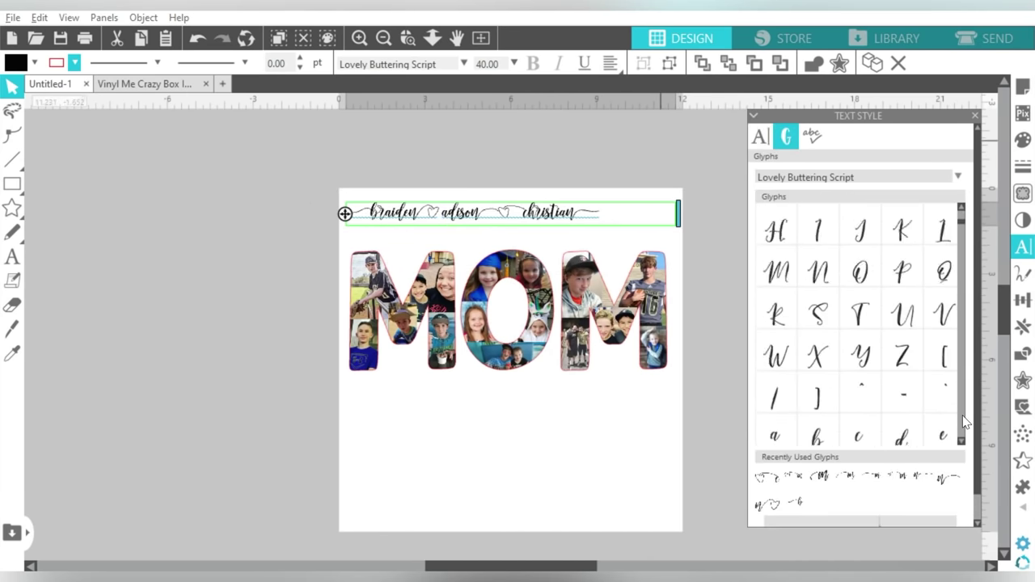
{"action": "left_click_drag", "start_coordinate": [961, 216], "coordinate": [964, 315]}
{"action": "left_click", "coordinate": [775, 257]}
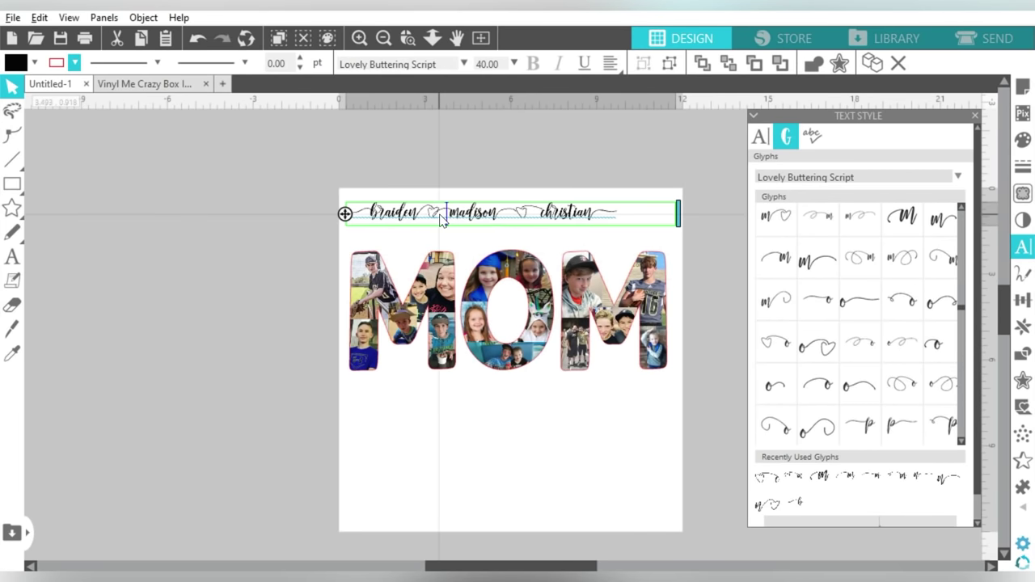
{"action": "left_click", "coordinate": [684, 251]}
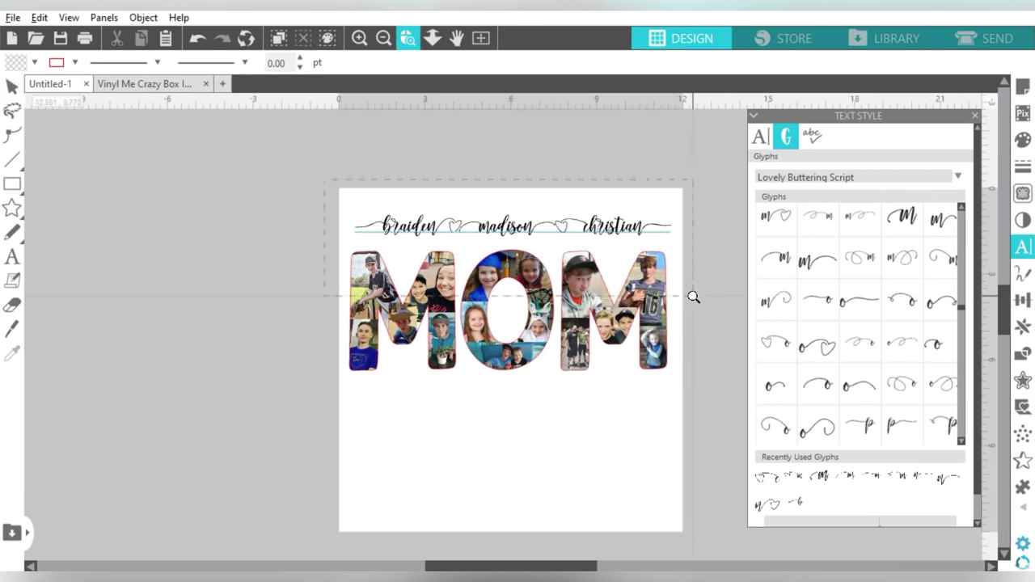
- Zoom in on the names and weld them into one shape
{"action": "left_click_drag", "start_coordinate": [688, 296], "coordinate": [320, 194]}
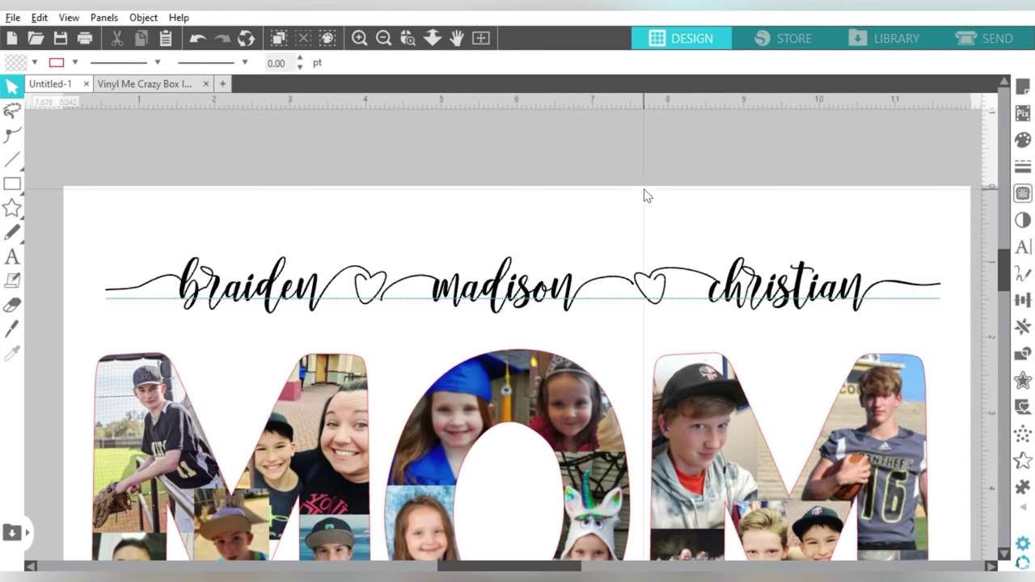
{"action": "left_click", "coordinate": [439, 287]}
{"action": "right_click", "coordinate": [439, 287]}
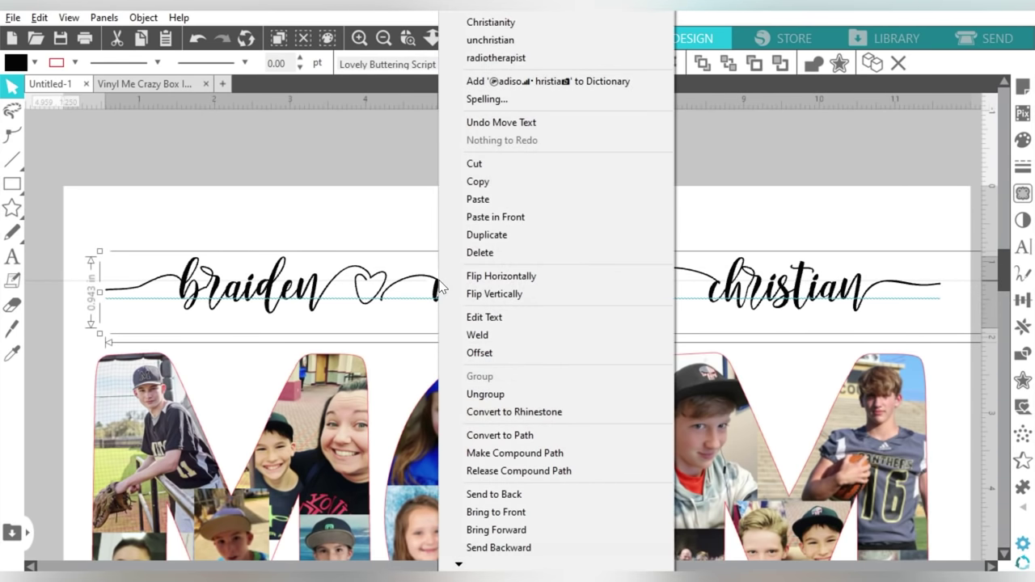
{"action": "left_click", "coordinate": [467, 336]}
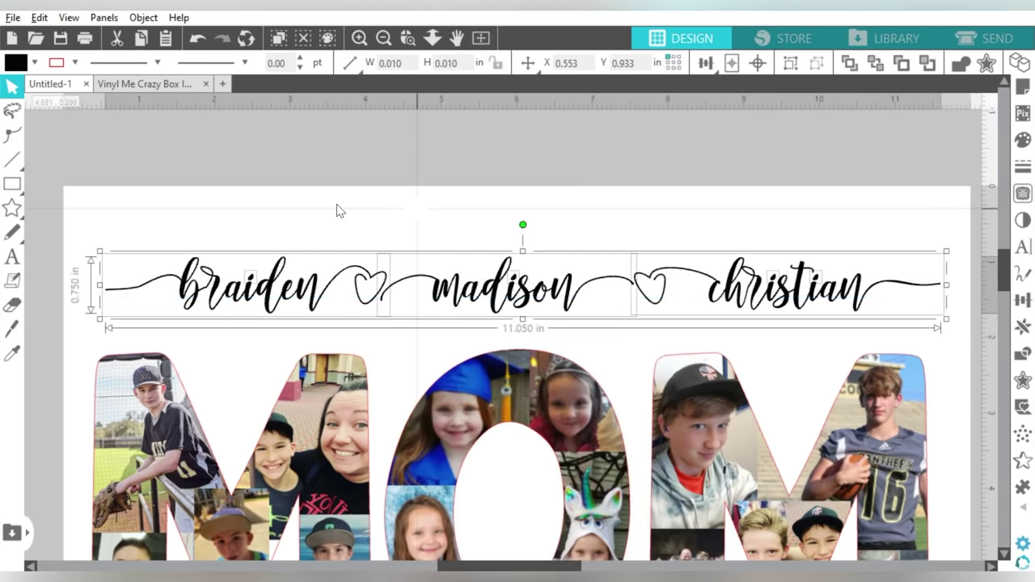
- Nudge christian and its heart slightly left toward madison
{"action": "left_click_drag", "start_coordinate": [118, 223], "coordinate": [316, 301]}
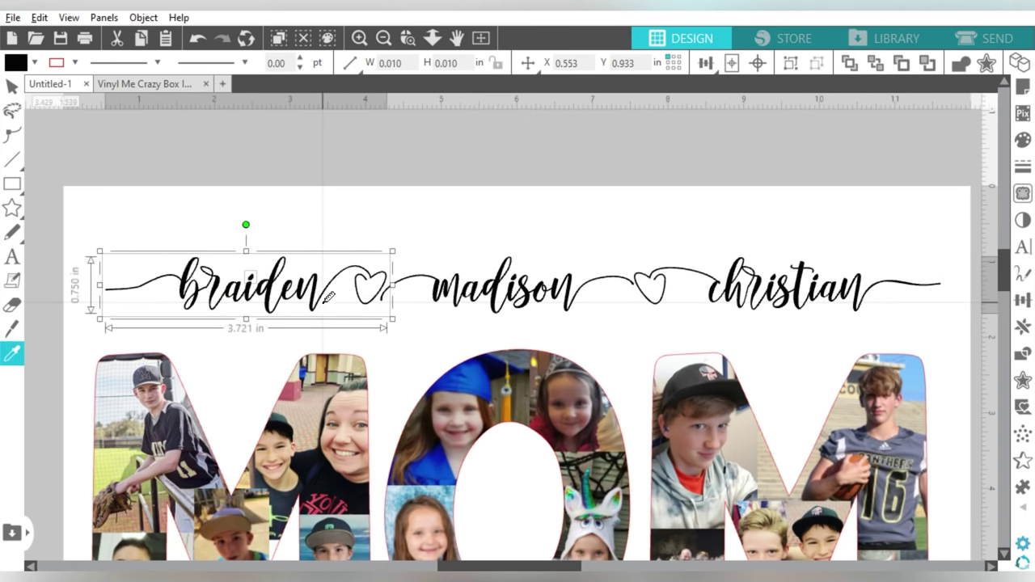
{"action": "mouse_move", "coordinate": [418, 232]}
{"action": "left_mouse_down"}
{"action": "mouse_move", "coordinate": [483, 287]}
{"action": "mouse_move", "coordinate": [587, 308]}
{"action": "left_mouse_up"}
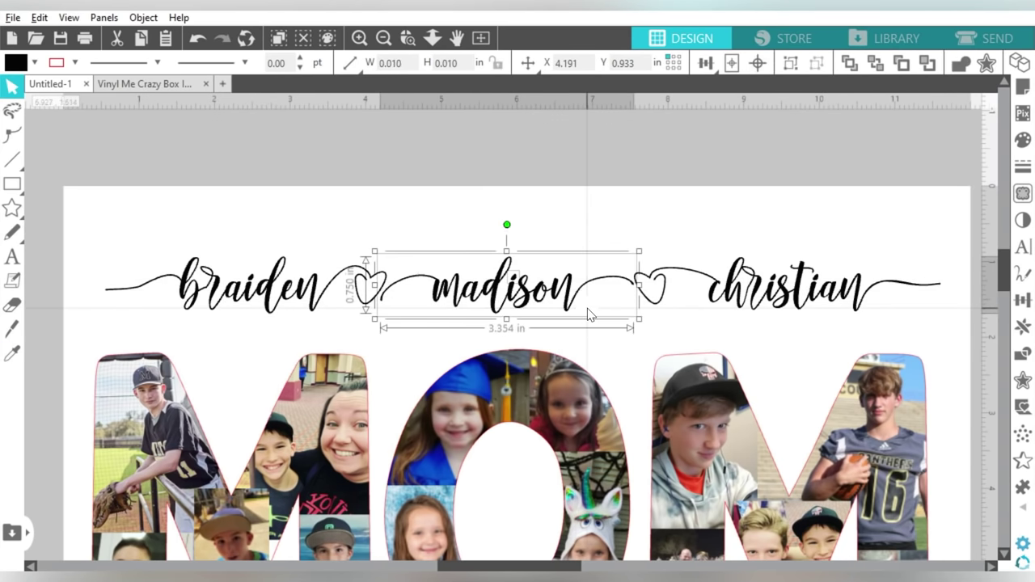
{"action": "left_click_drag", "start_coordinate": [643, 229], "coordinate": [896, 307]}
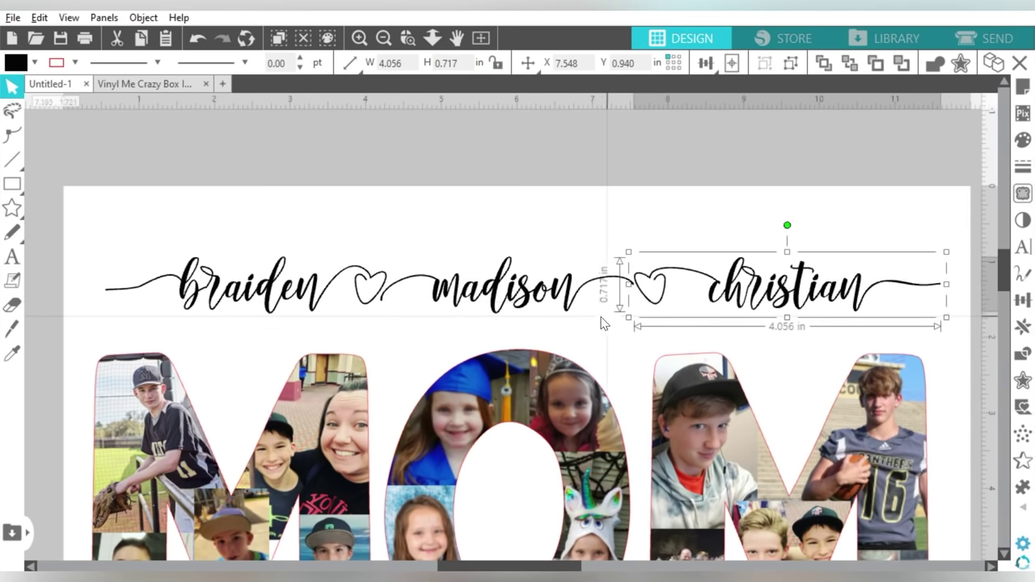
{"action": "left_click", "coordinate": [368, 208]}
{"action": "mouse_move", "coordinate": [261, 210]}
{"action": "left_mouse_down"}
{"action": "mouse_move", "coordinate": [518, 261]}
{"action": "mouse_move", "coordinate": [495, 289]}
{"action": "left_mouse_up"}
{"action": "left_click", "coordinate": [498, 290]}
{"action": "left_click_drag", "start_coordinate": [667, 278], "coordinate": [668, 278]}
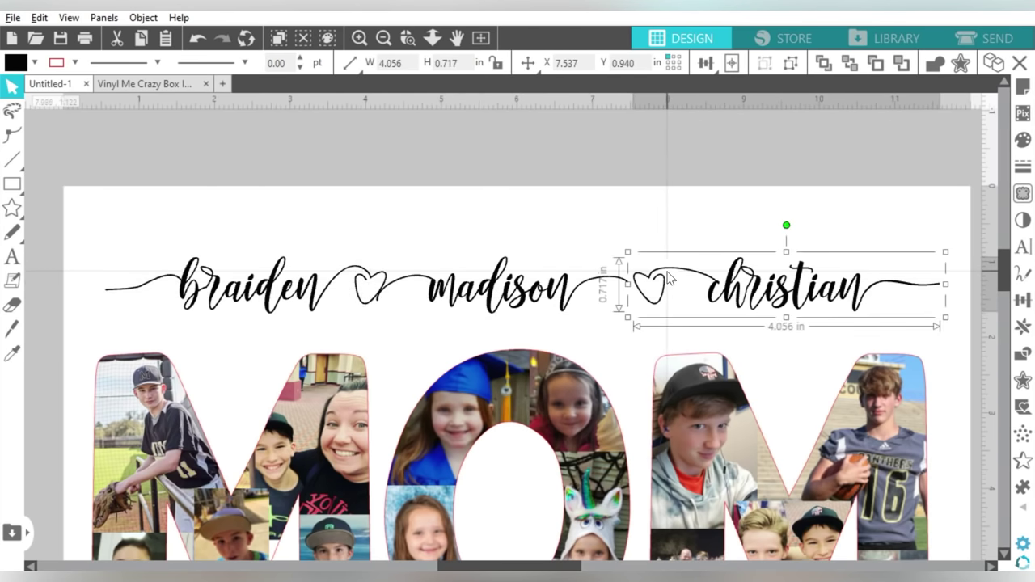
{"action": "key", "text": "Left"}
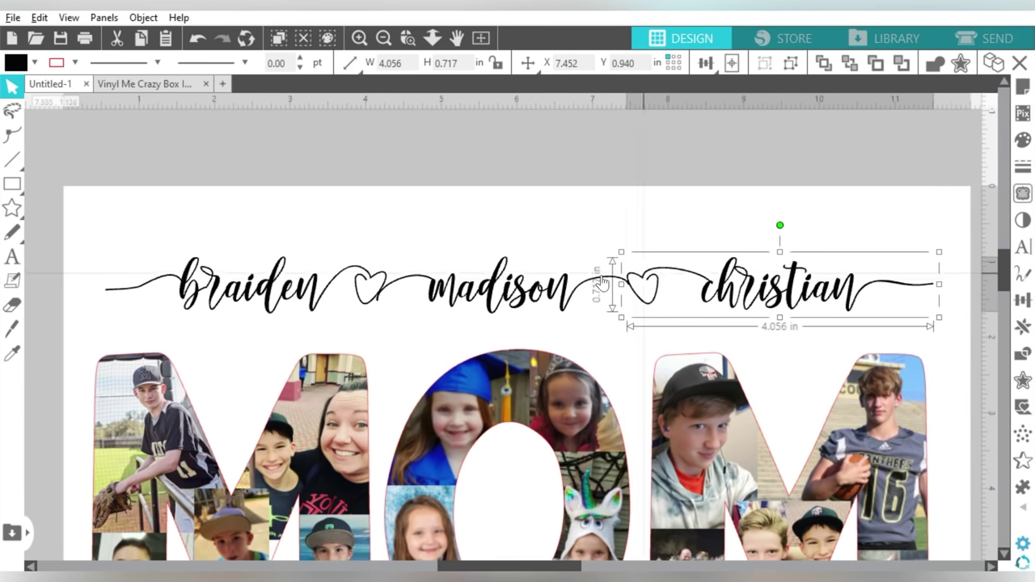
{"action": "left_click", "coordinate": [491, 287]}
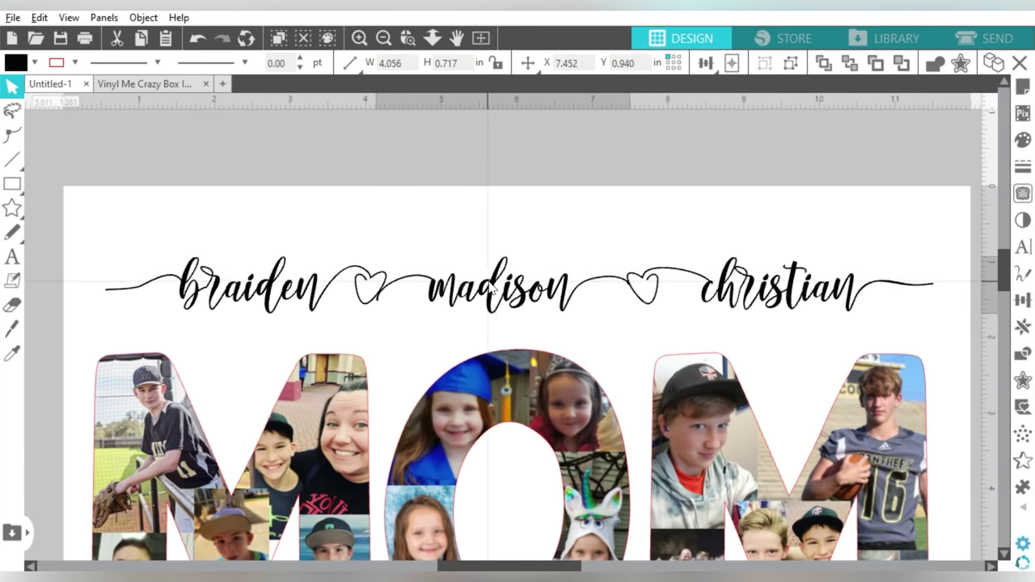
{"action": "left_click", "coordinate": [715, 291]}
- Weld all three names into one shape again and view the whole page
{"action": "left_click", "coordinate": [235, 283], "text": "shift"}
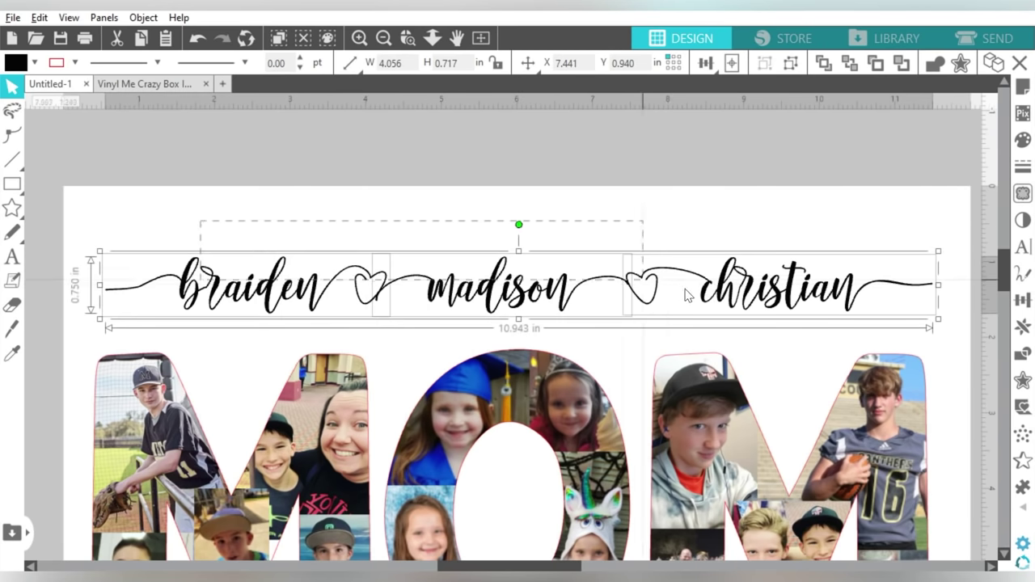
{"action": "right_click", "coordinate": [702, 297]}
{"action": "left_click", "coordinate": [732, 315]}
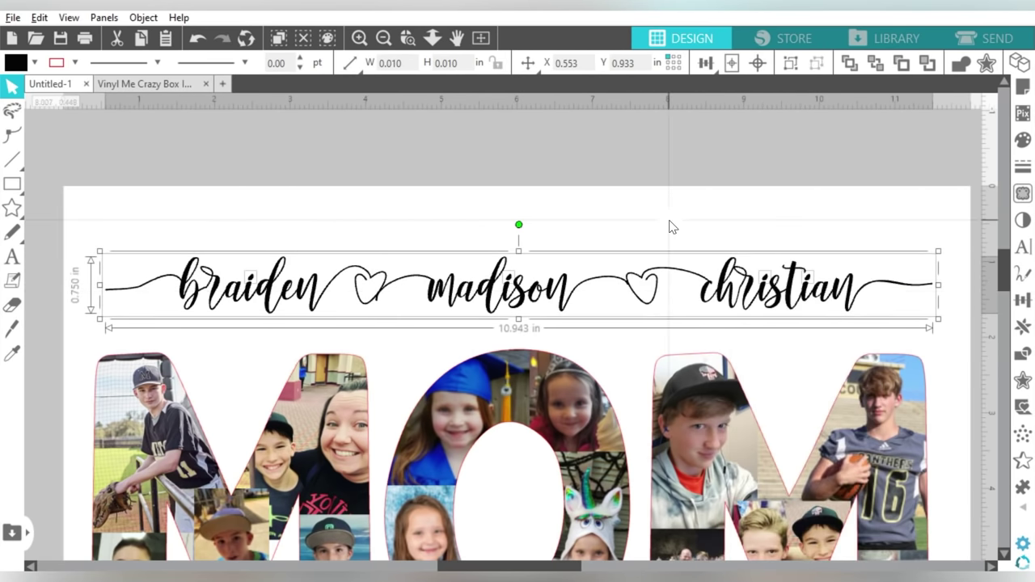
{"action": "left_click", "coordinate": [383, 39]}
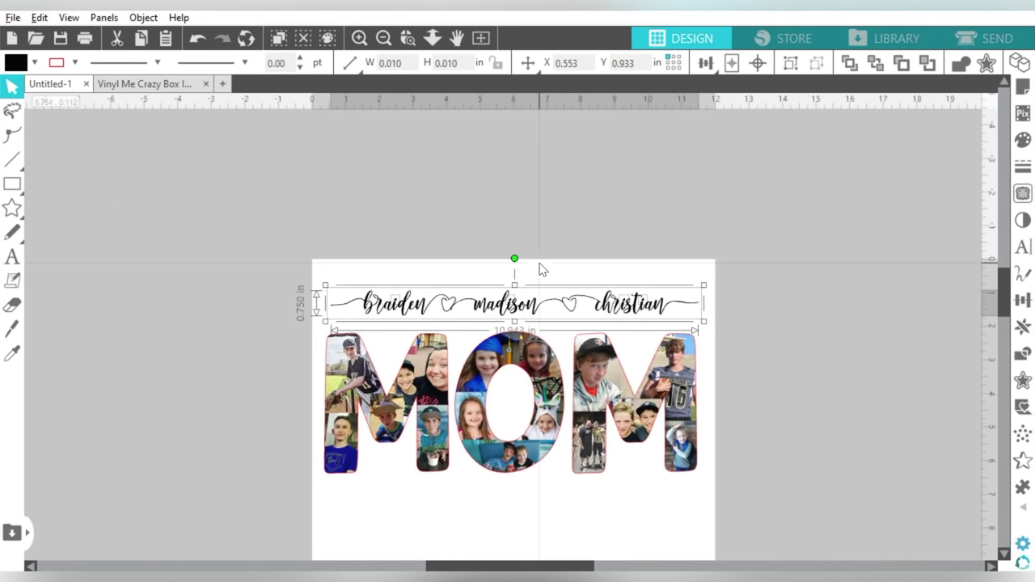
- Move the script names down onto the middle of MOM and stretch them wider across it
{"action": "key", "text": "i"}
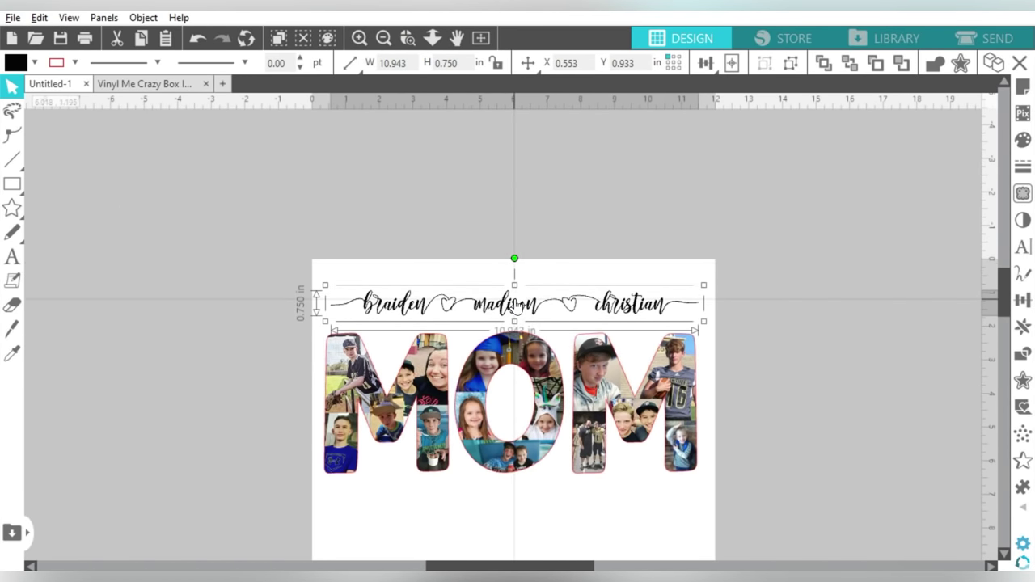
{"action": "left_click_drag", "start_coordinate": [515, 306], "coordinate": [477, 392]}
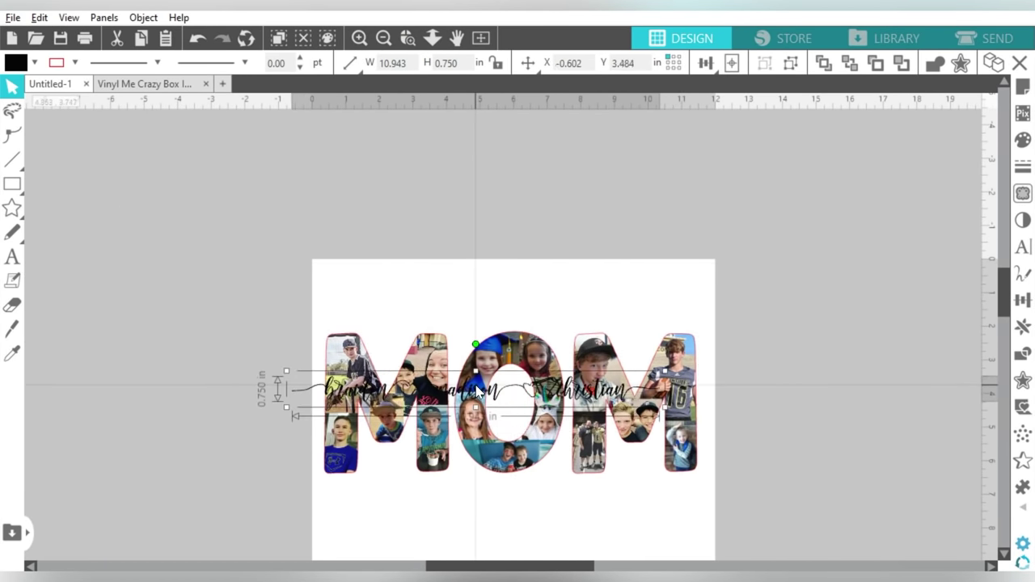
{"action": "left_click_drag", "start_coordinate": [665, 407], "coordinate": [744, 439]}
{"action": "left_click", "coordinate": [464, 311]}
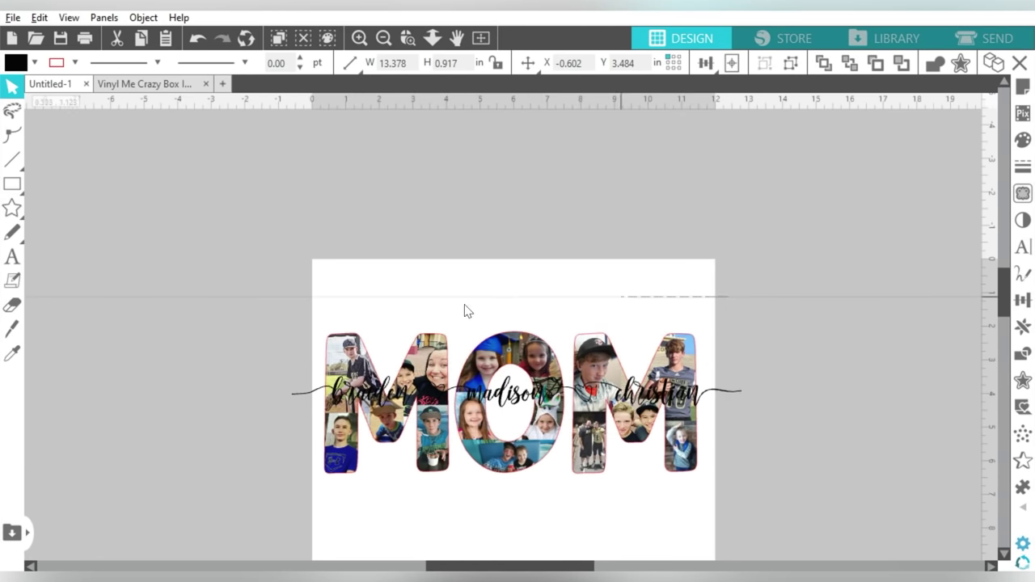
- Centre the names on MOM, shrink the combined design to fit, and centre it on the page
{"action": "left_click", "coordinate": [413, 350]}
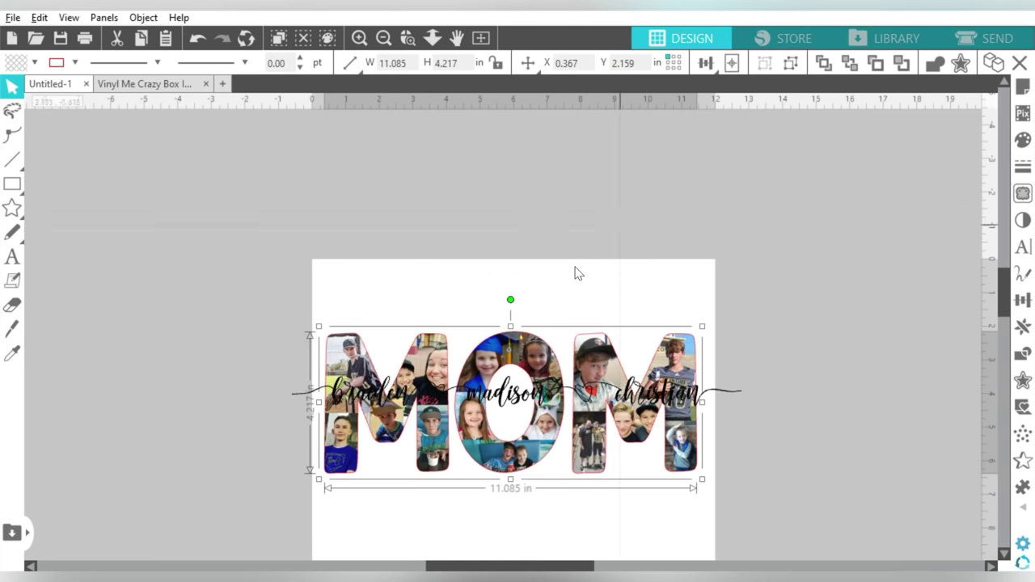
{"action": "left_click_drag", "start_coordinate": [638, 295], "coordinate": [521, 404]}
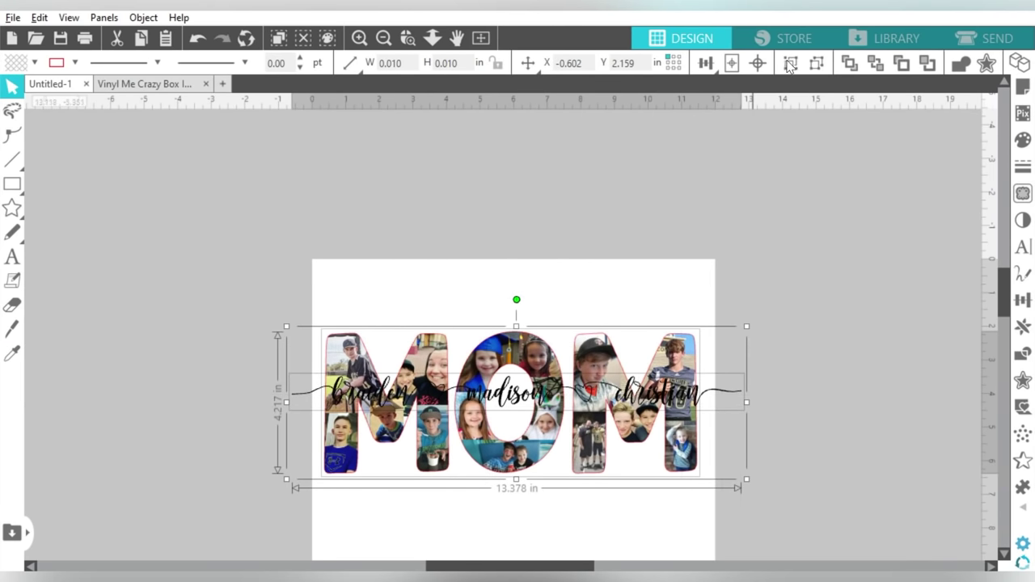
{"action": "left_click", "coordinate": [757, 62]}
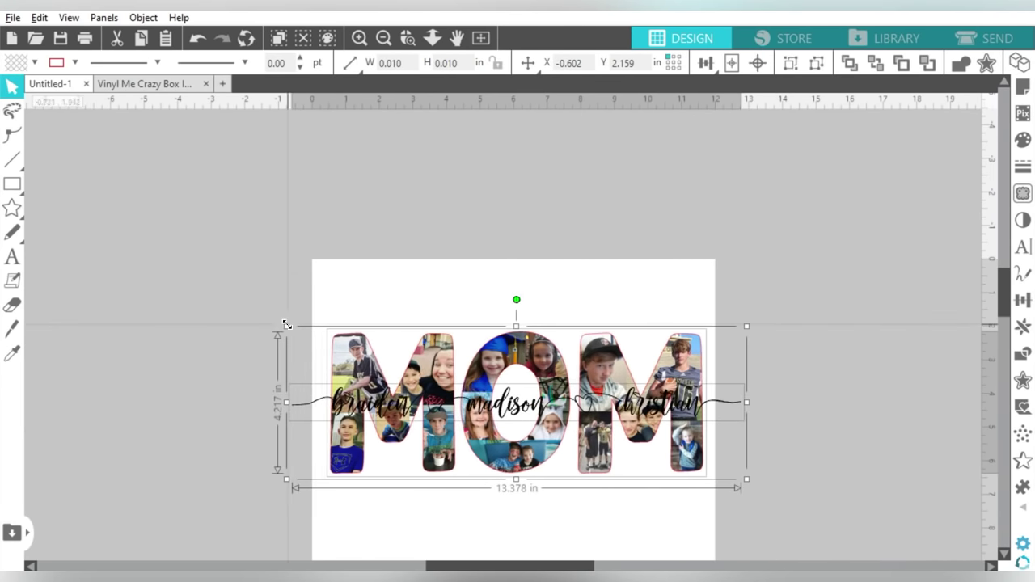
{"action": "left_click_drag", "start_coordinate": [286, 325], "coordinate": [342, 347]}
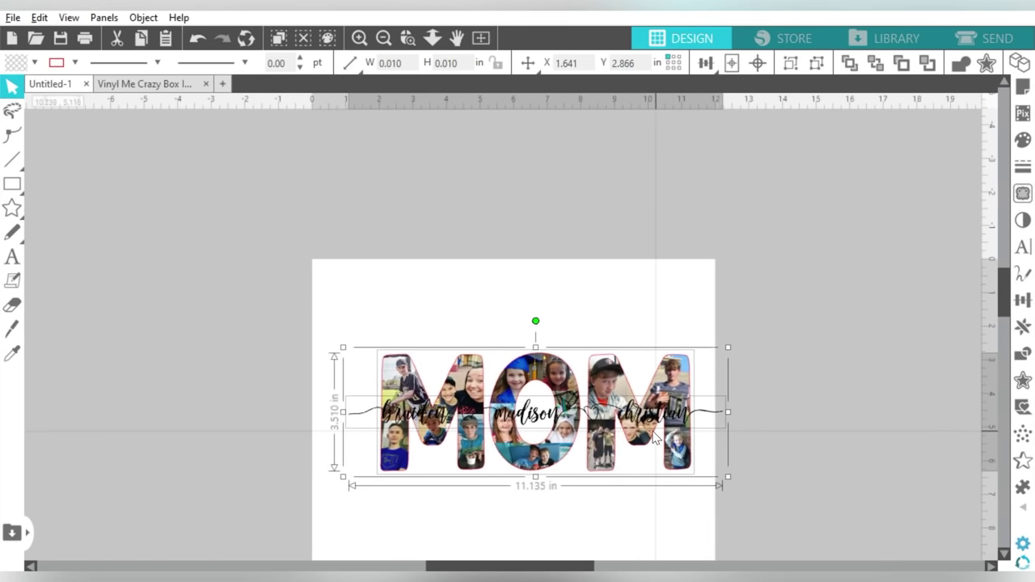
{"action": "left_click", "coordinate": [731, 62]}
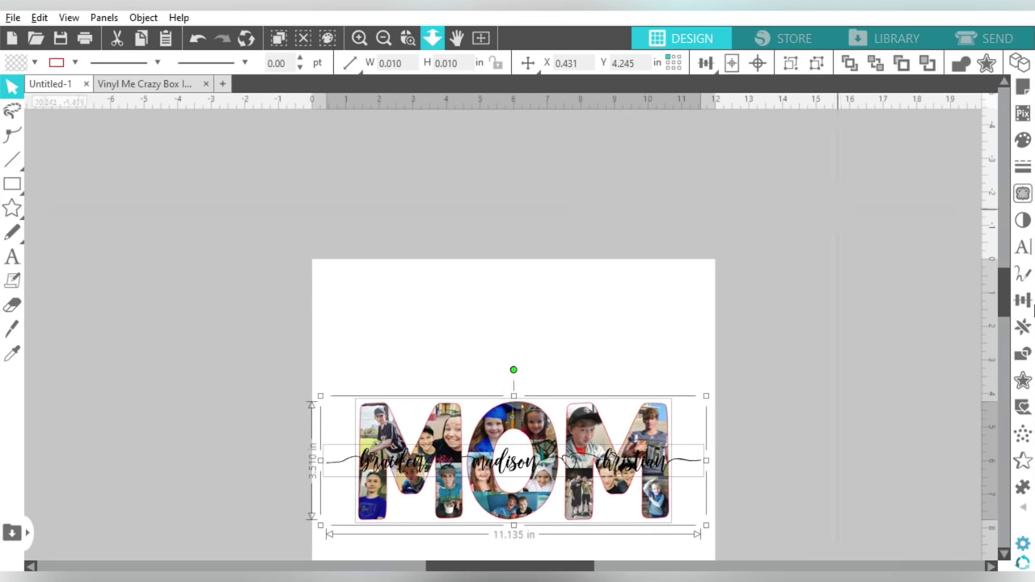
{"action": "left_click_drag", "start_coordinate": [1005, 289], "coordinate": [1005, 315]}
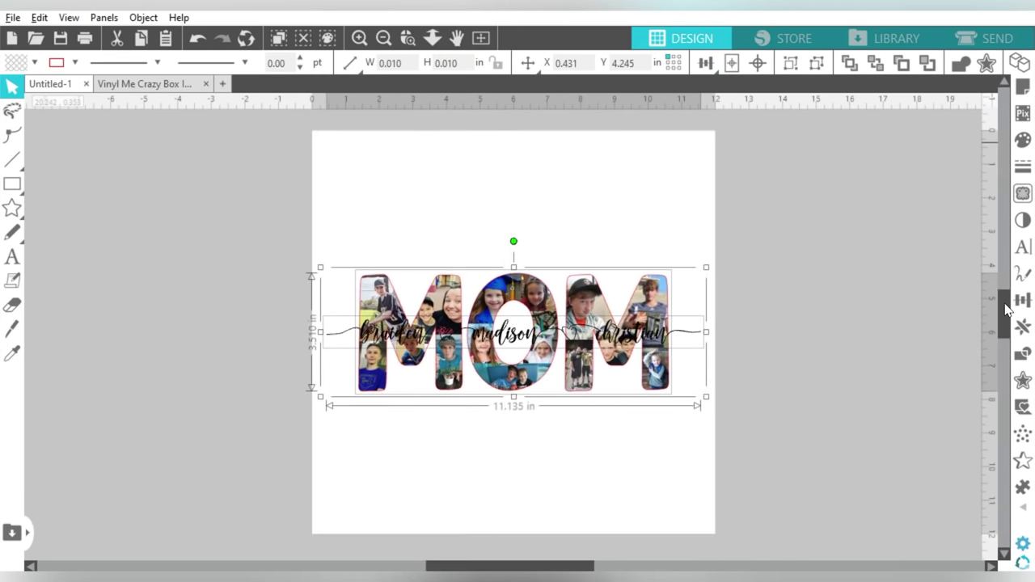
{"action": "left_click", "coordinate": [360, 38]}
{"action": "left_click", "coordinate": [359, 38]}
{"action": "left_click", "coordinate": [480, 162]}
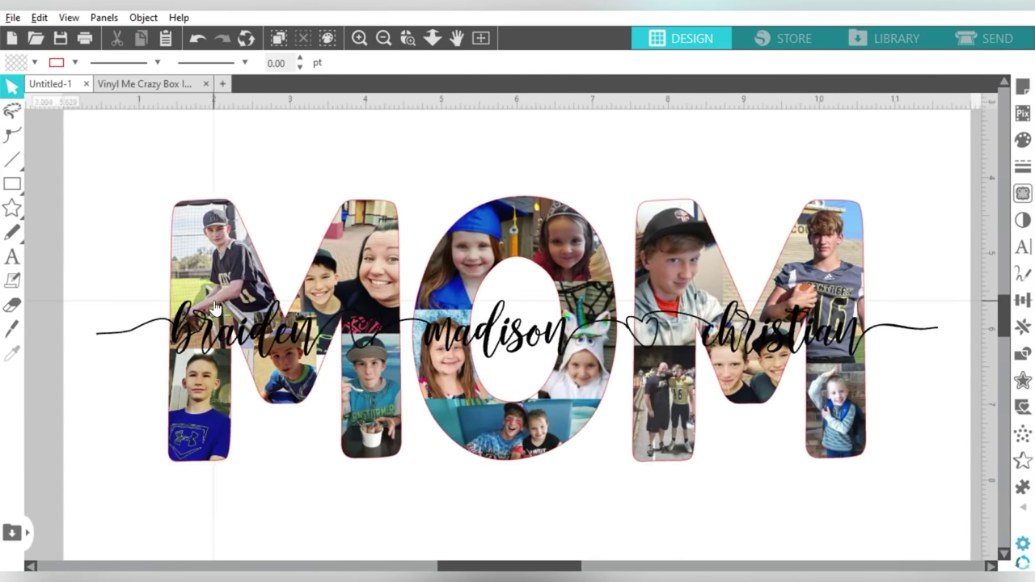
- Add a 0.070 in outward offset outline around the heart-linked script names
{"action": "left_click", "coordinate": [180, 339]}
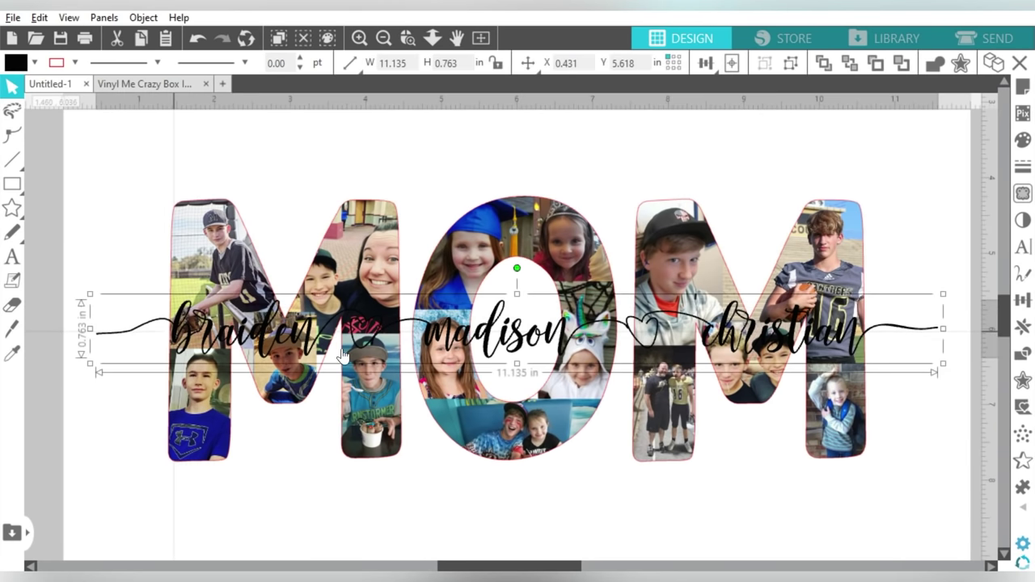
{"action": "left_click", "coordinate": [1022, 380]}
{"action": "left_click", "coordinate": [784, 156]}
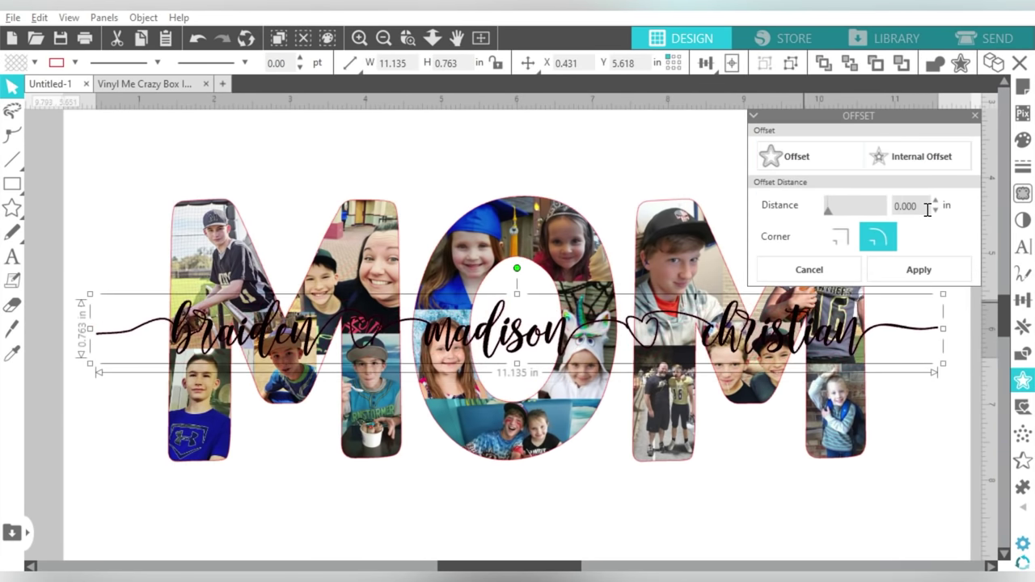
{"action": "scroll", "coordinate": [927, 216], "scroll_direction": "up", "scroll_amount": 1}
{"action": "scroll", "coordinate": [927, 215], "scroll_direction": "down", "scroll_amount": 3}
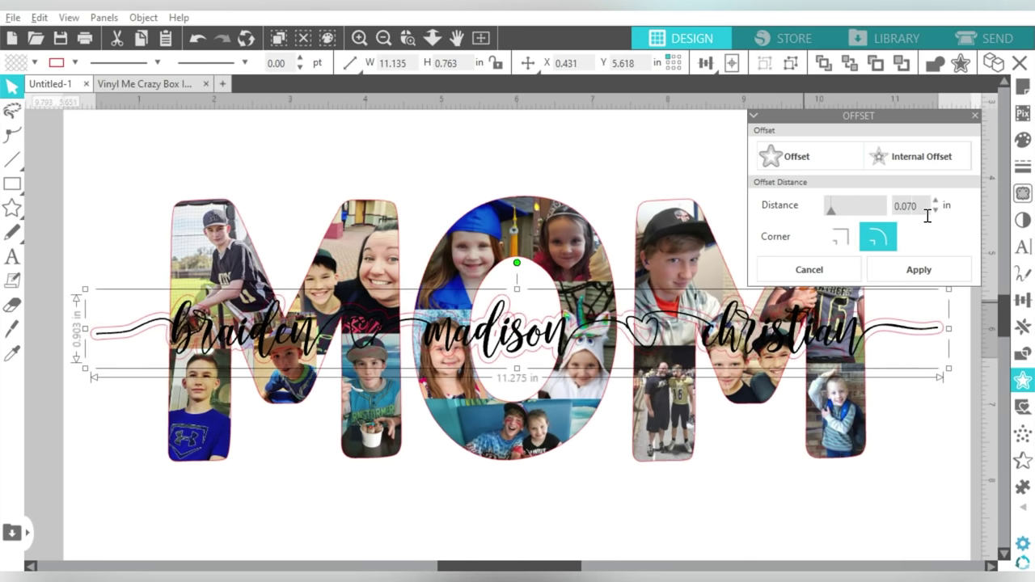
{"action": "left_click", "coordinate": [900, 268]}
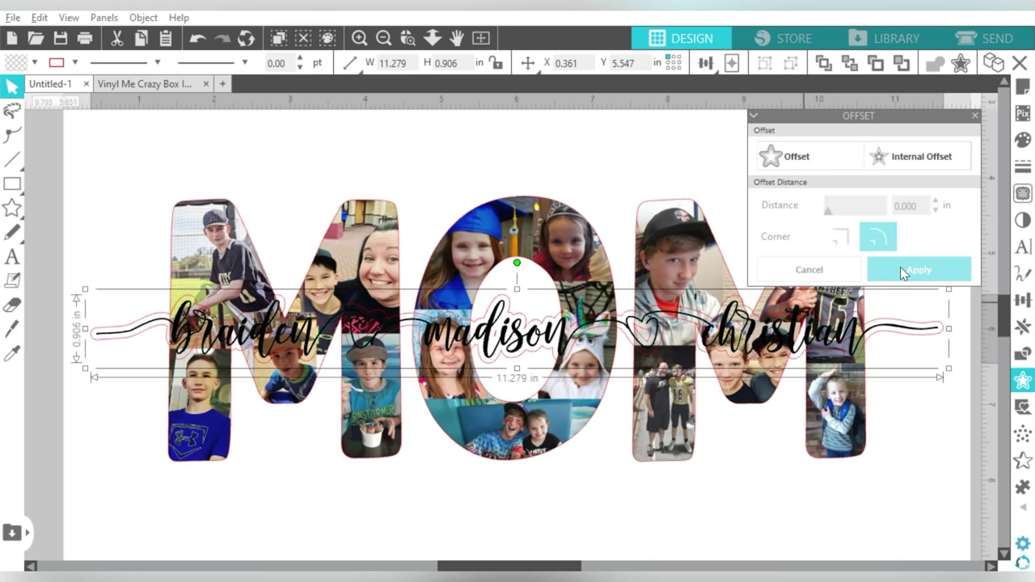
{"action": "left_click", "coordinate": [975, 115]}
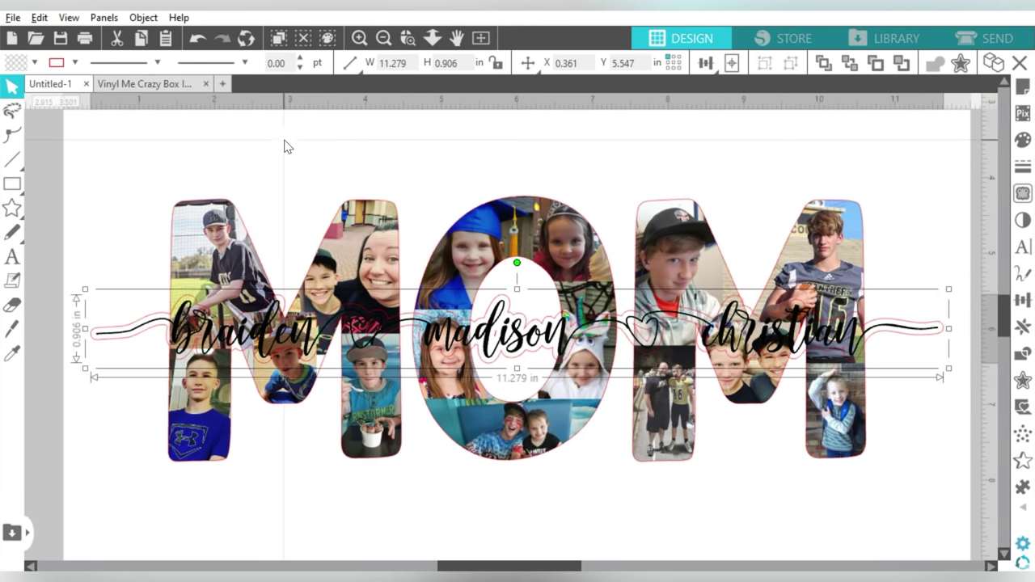
- Select the photo MOM letters with the names' offset and subtract the offset from them
{"action": "key", "text": "i"}
{"action": "key", "text": "Escape"}
{"action": "key", "text": "v"}
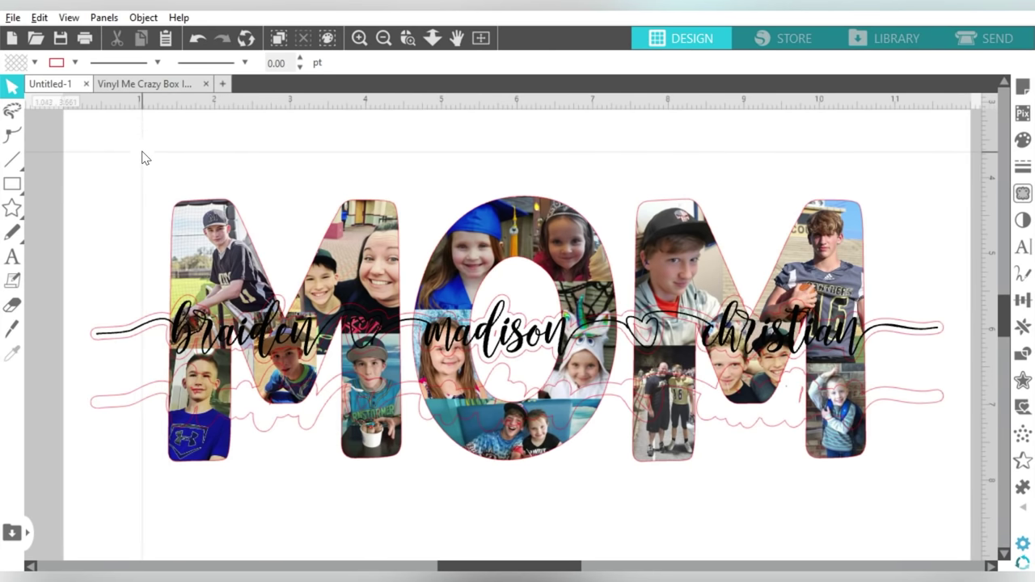
{"action": "mouse_move", "coordinate": [143, 152]}
{"action": "left_mouse_down"}
{"action": "mouse_move", "coordinate": [562, 164]}
{"action": "mouse_move", "coordinate": [869, 236]}
{"action": "left_mouse_up"}
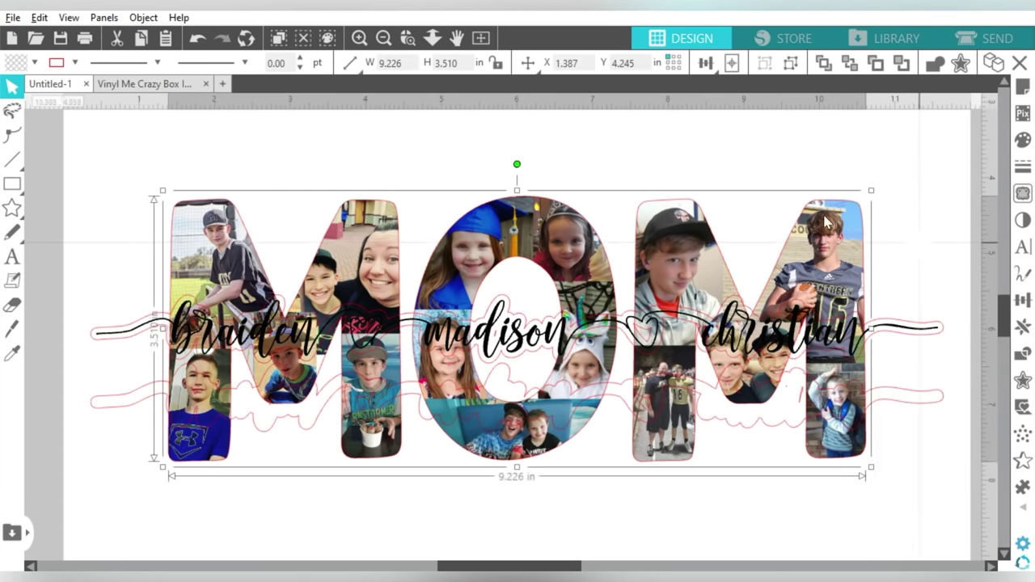
{"action": "left_click_drag", "start_coordinate": [147, 165], "coordinate": [944, 257]}
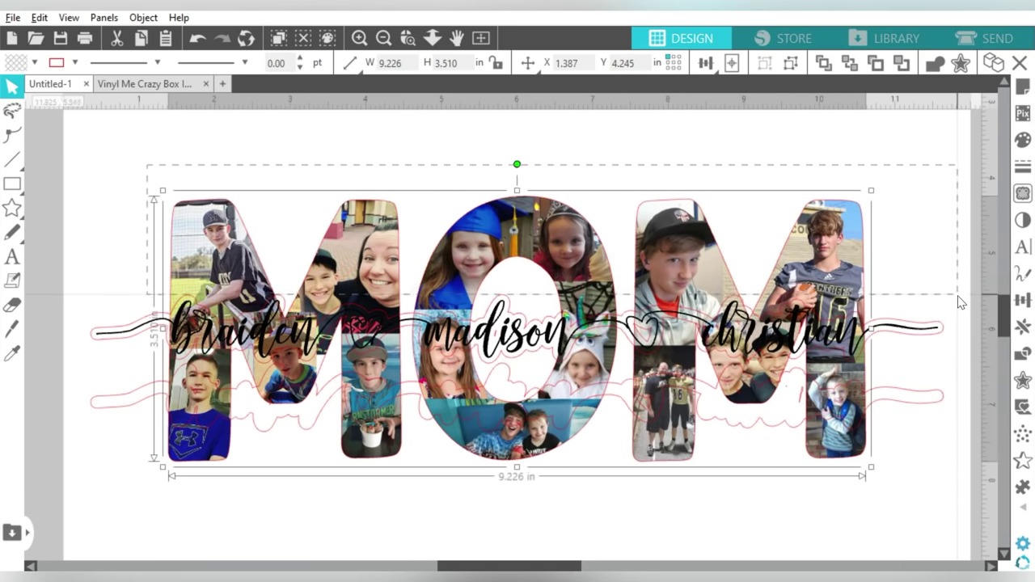
{"action": "left_click_drag", "start_coordinate": [944, 257], "coordinate": [960, 304]}
{"action": "left_click", "coordinate": [1022, 354]}
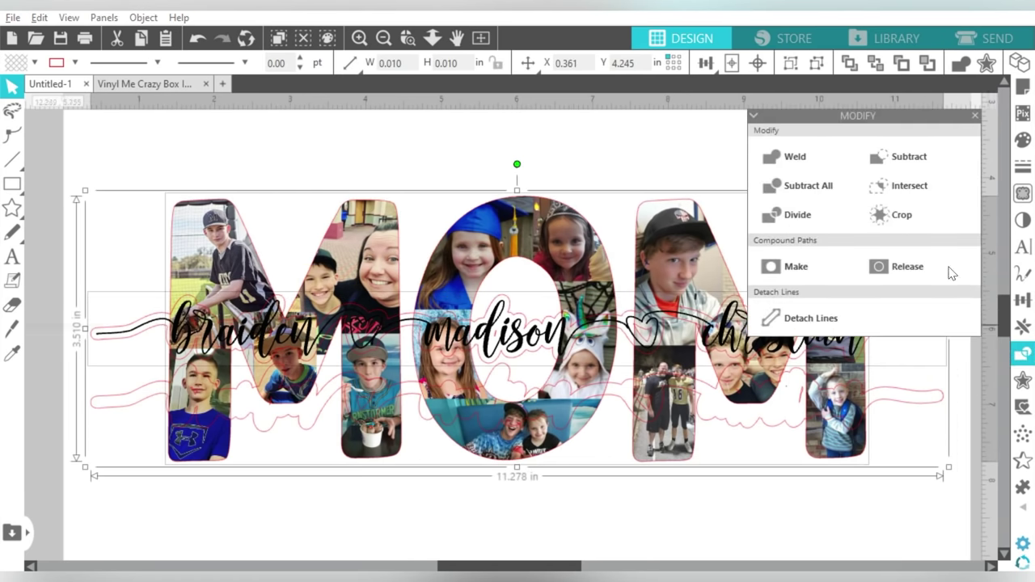
{"action": "left_click", "coordinate": [906, 164]}
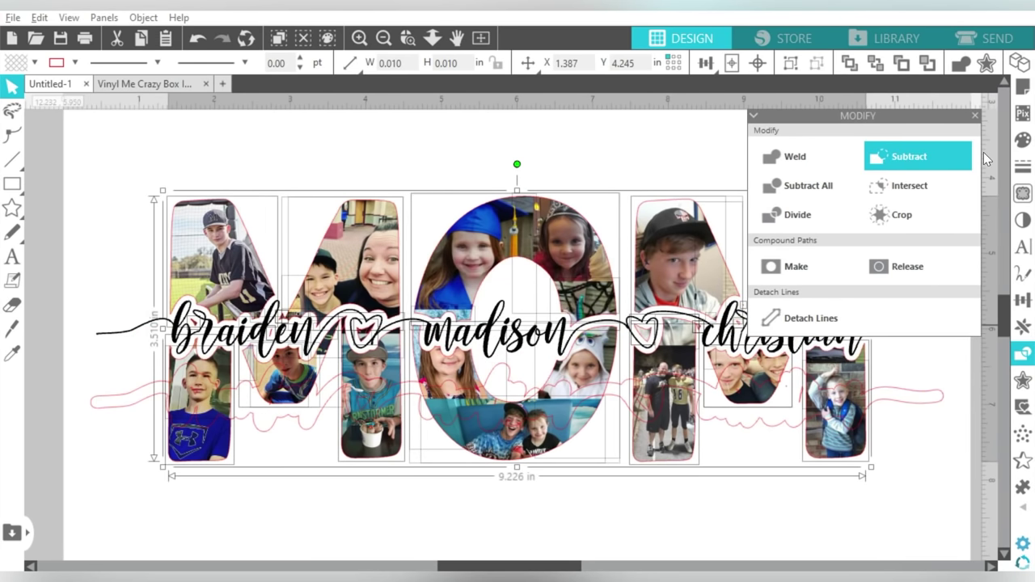
{"action": "left_click", "coordinate": [975, 114]}
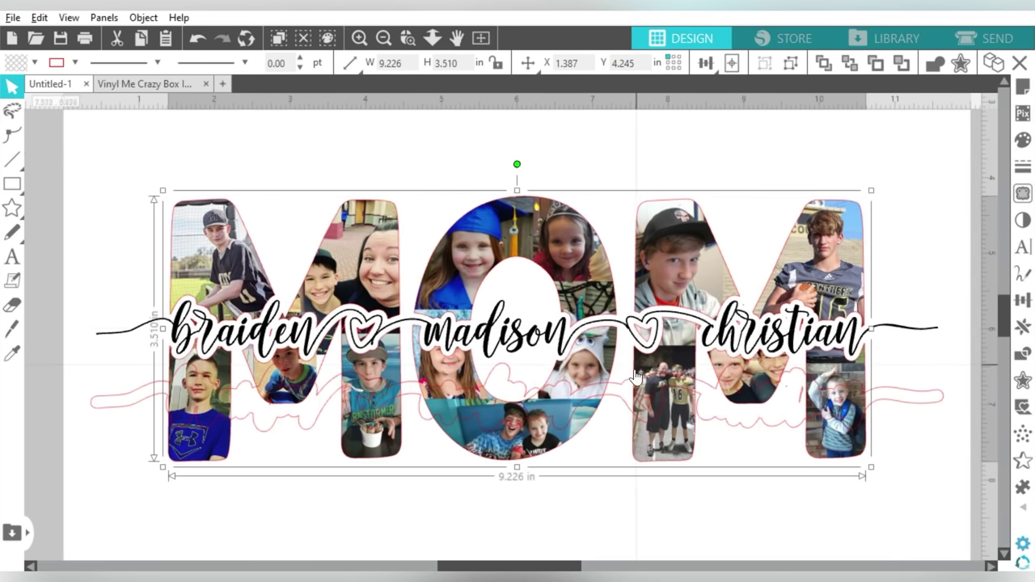
{"action": "left_click", "coordinate": [622, 404]}
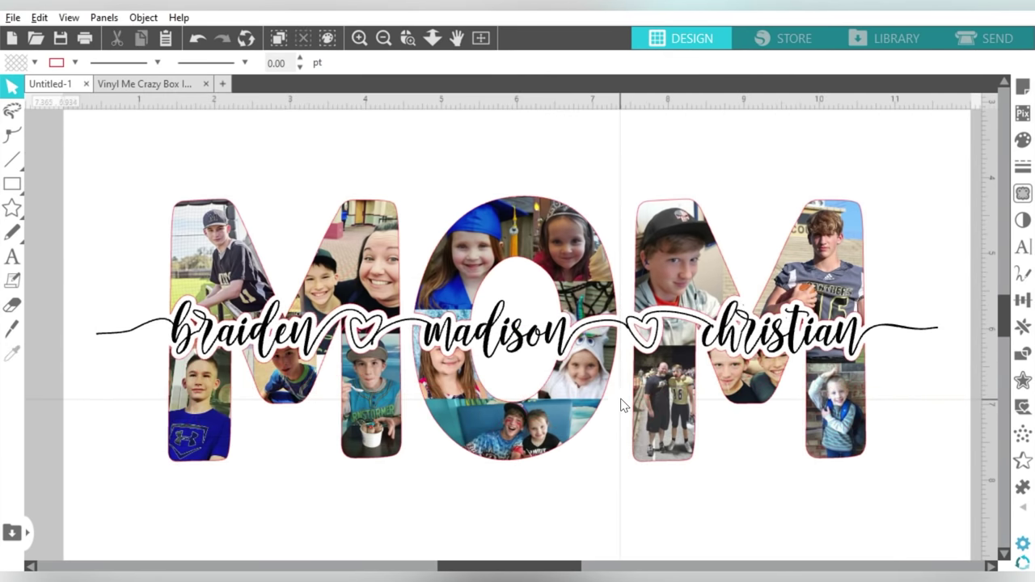
- Set the whole selected MOM design to Cut in the Send panel
{"action": "key", "text": "ctrl+a"}
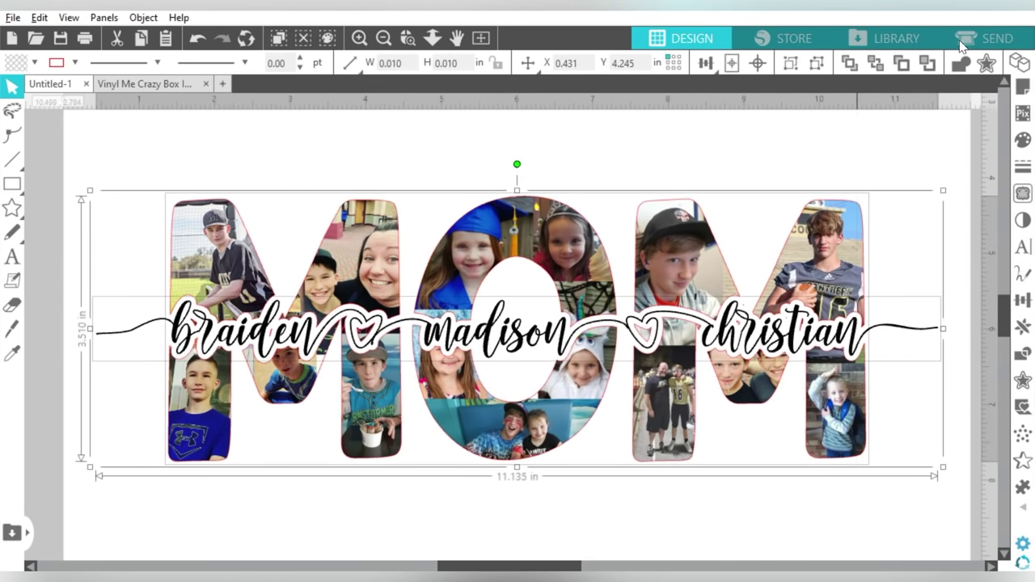
{"action": "left_click", "coordinate": [961, 40]}
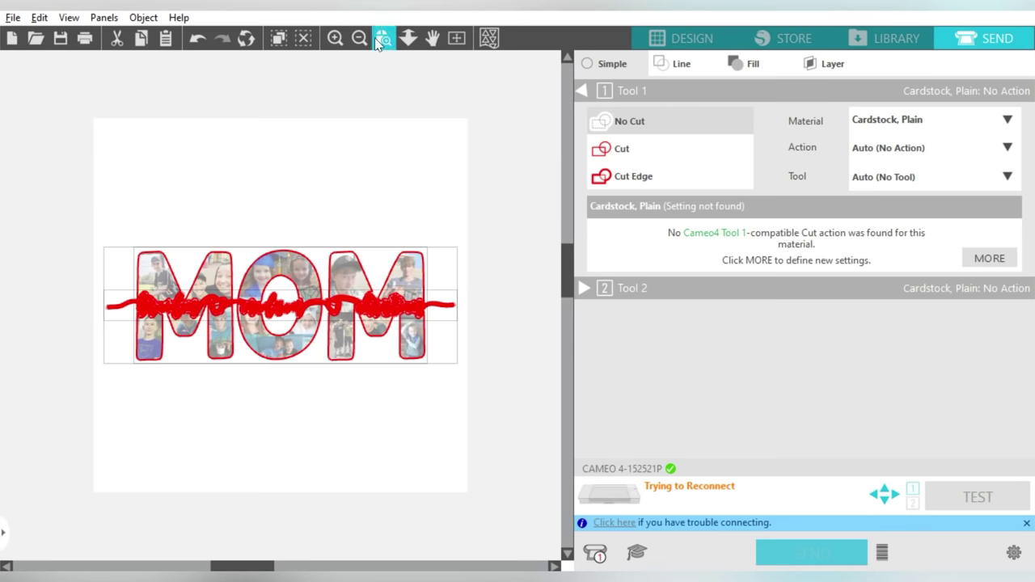
{"action": "left_click", "coordinate": [483, 358]}
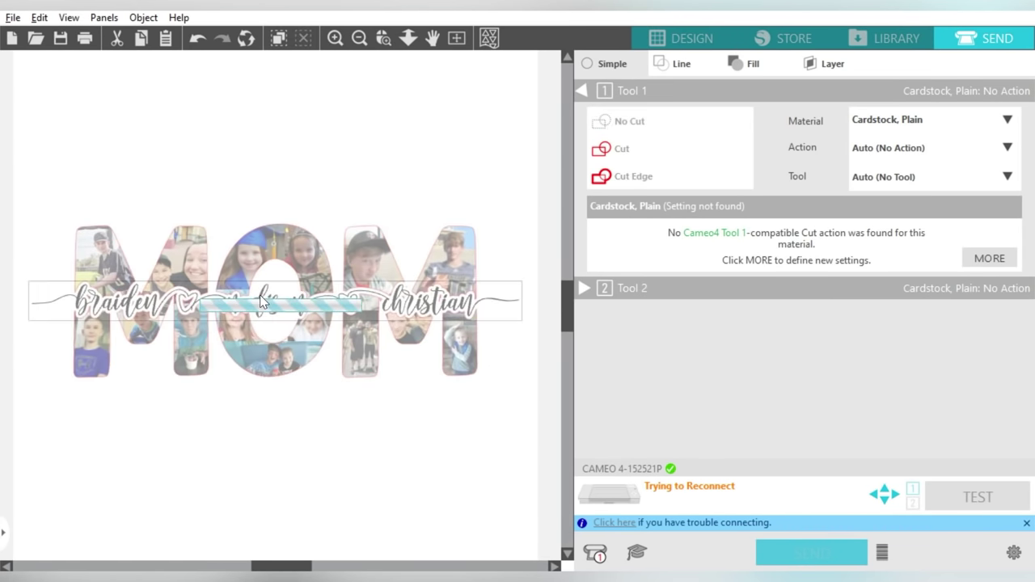
{"action": "left_click", "coordinate": [633, 175]}
{"action": "left_click", "coordinate": [632, 148]}
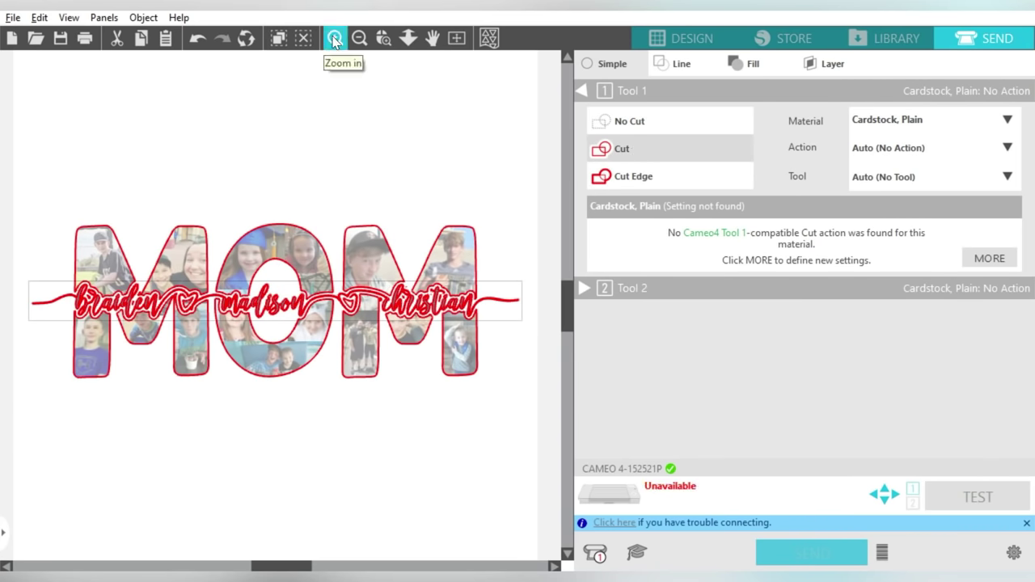
- Zoom in to inspect the red cut lines around madison, then zoom back out
{"action": "left_click", "coordinate": [334, 38]}
{"action": "left_click", "coordinate": [333, 38]}
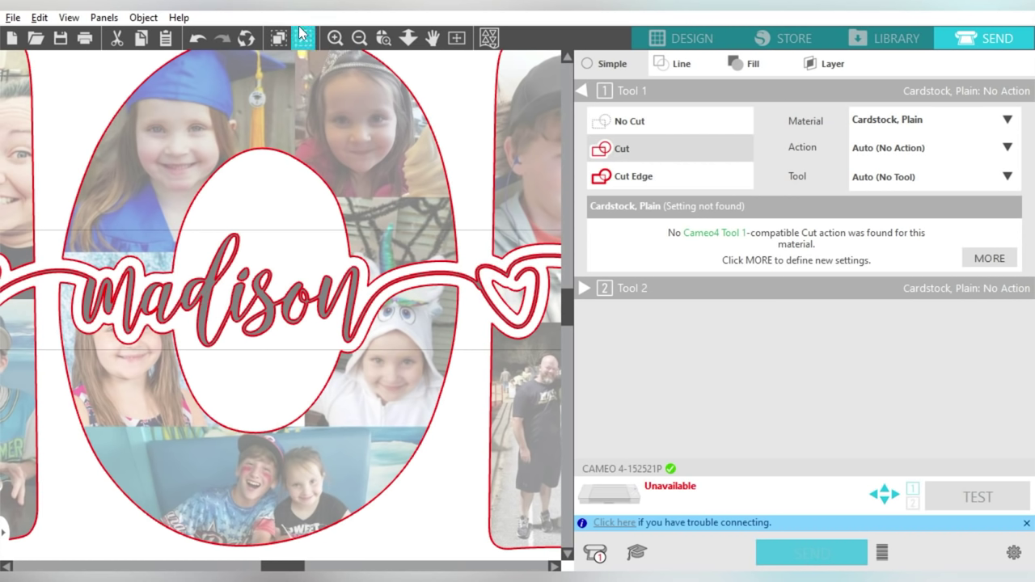
{"action": "left_click", "coordinate": [358, 39]}
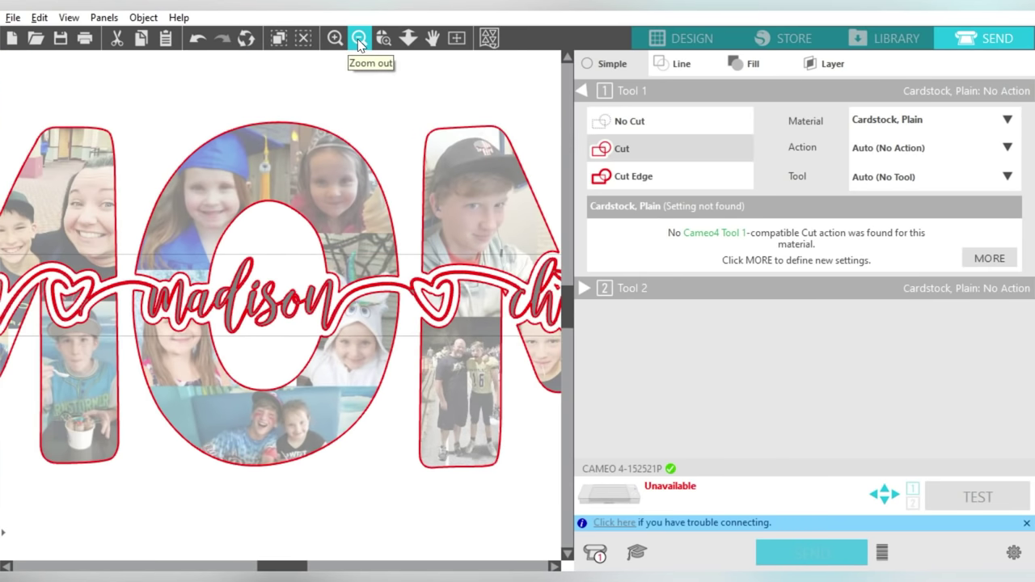
{"action": "left_click", "coordinate": [357, 39]}
{"action": "left_click", "coordinate": [358, 40]}
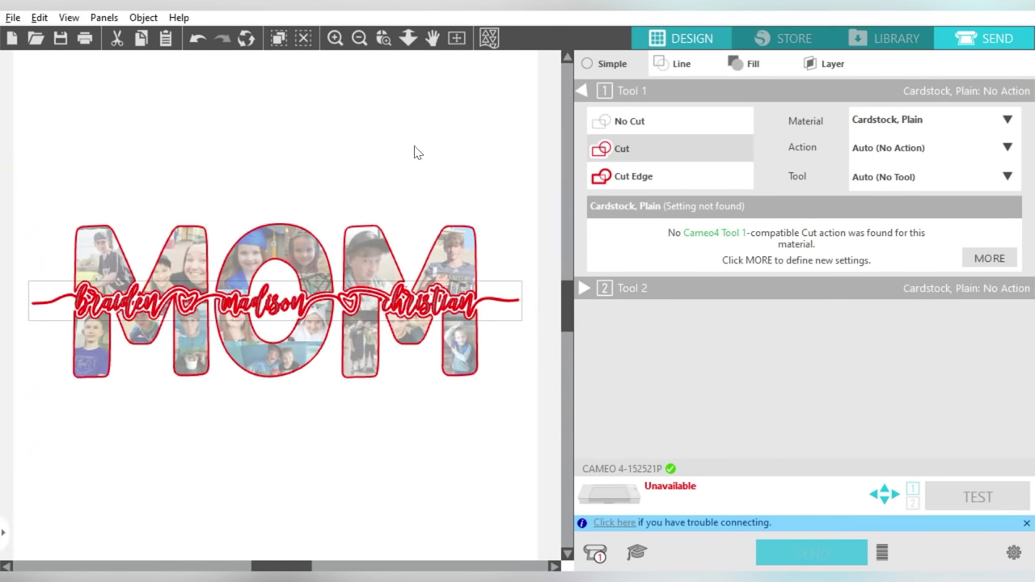
{"action": "left_click", "coordinate": [394, 159]}
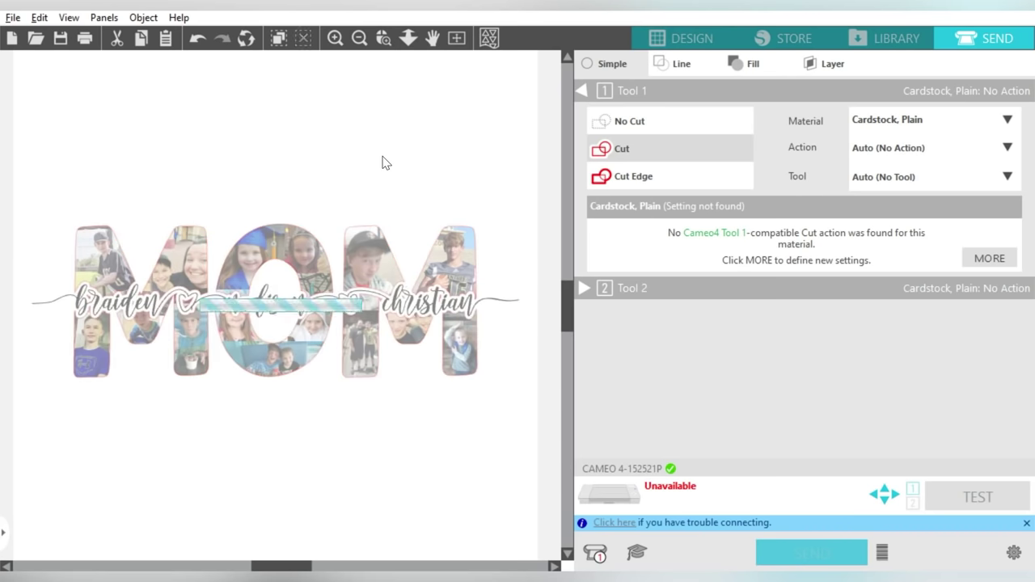
- Make the MOM design's line colour transparent to remove the pink outlines
{"action": "left_click", "coordinate": [664, 41]}
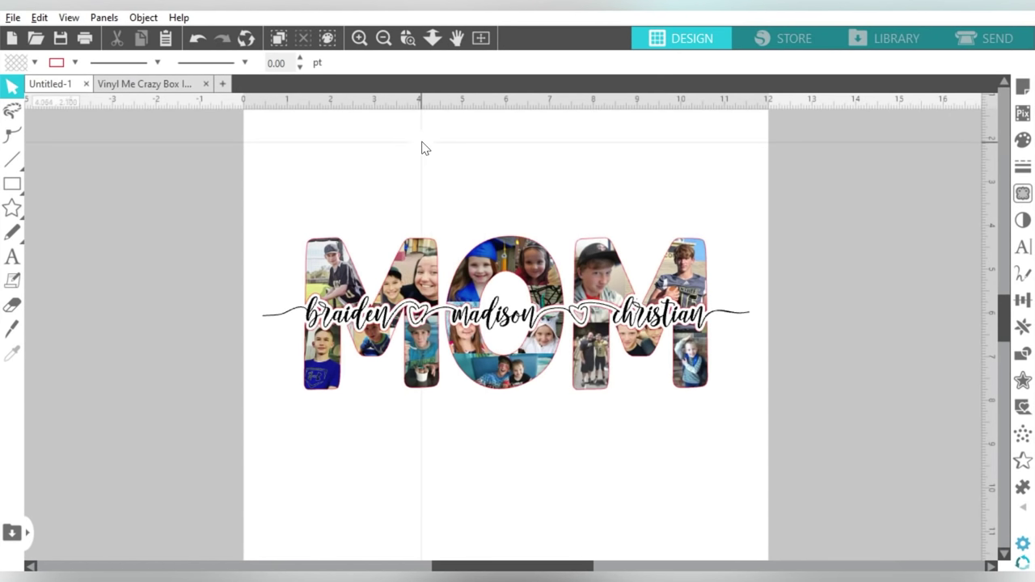
{"action": "left_click_drag", "start_coordinate": [276, 204], "coordinate": [736, 411]}
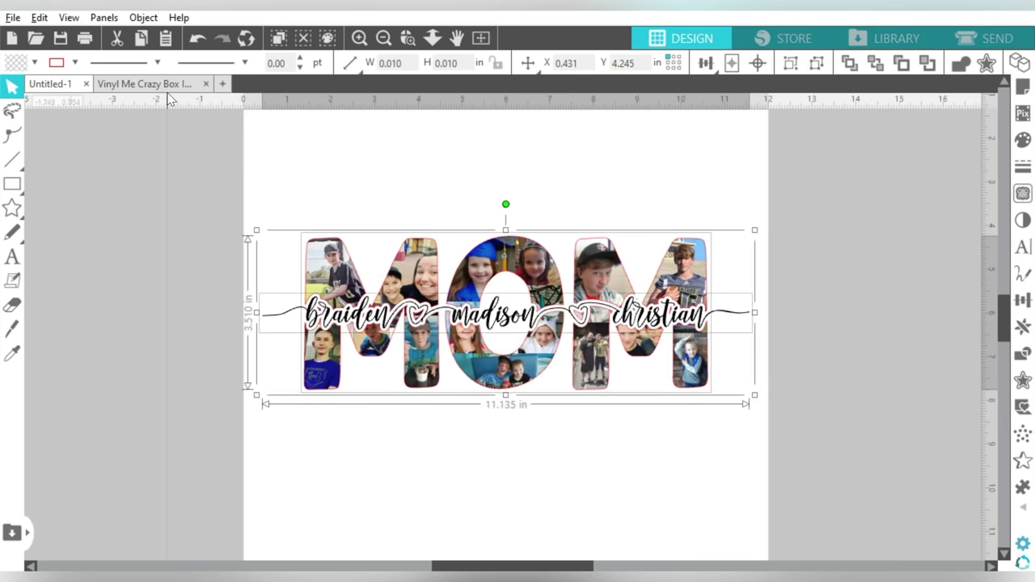
{"action": "left_click", "coordinate": [75, 62]}
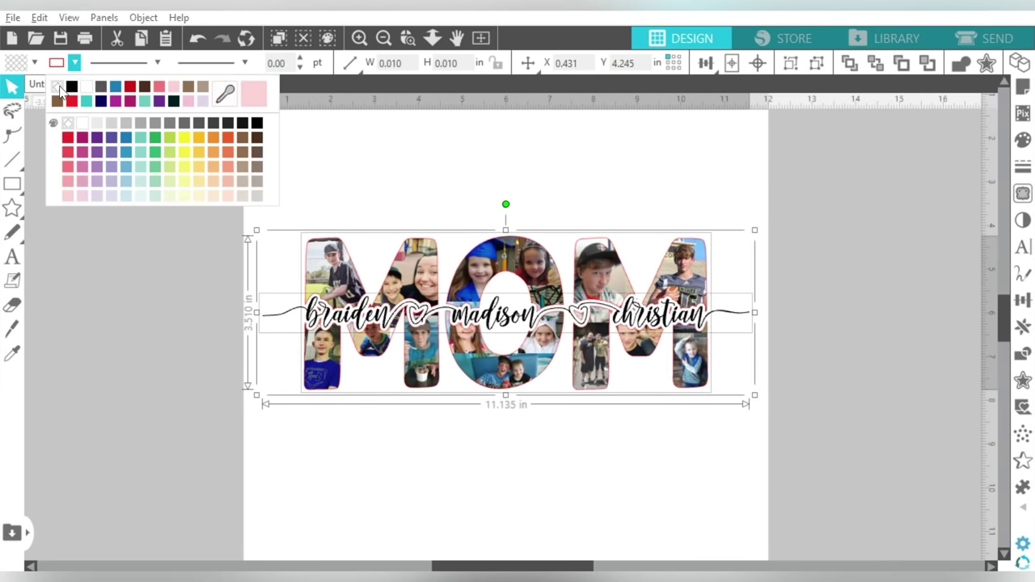
{"action": "left_click", "coordinate": [393, 178]}
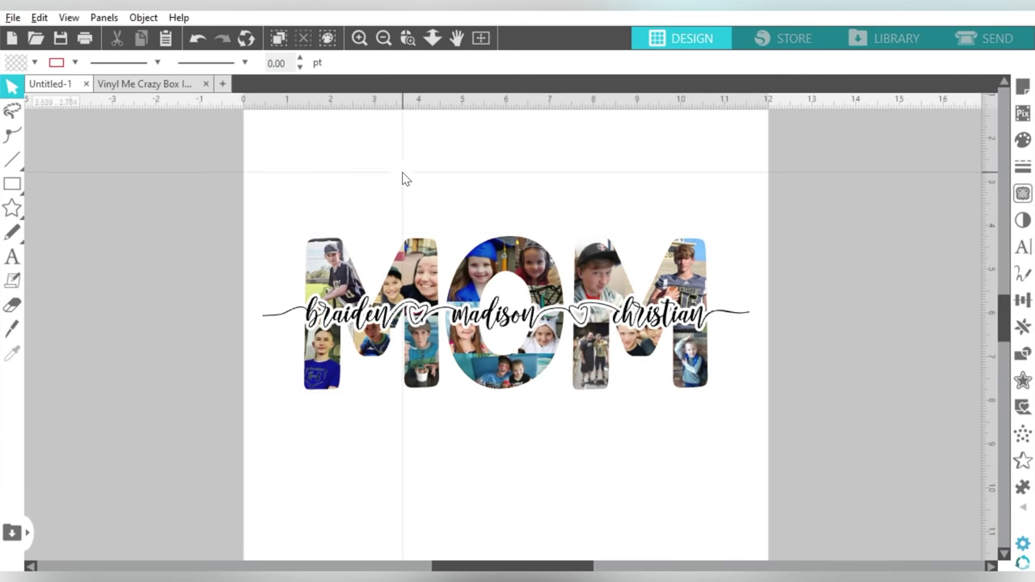